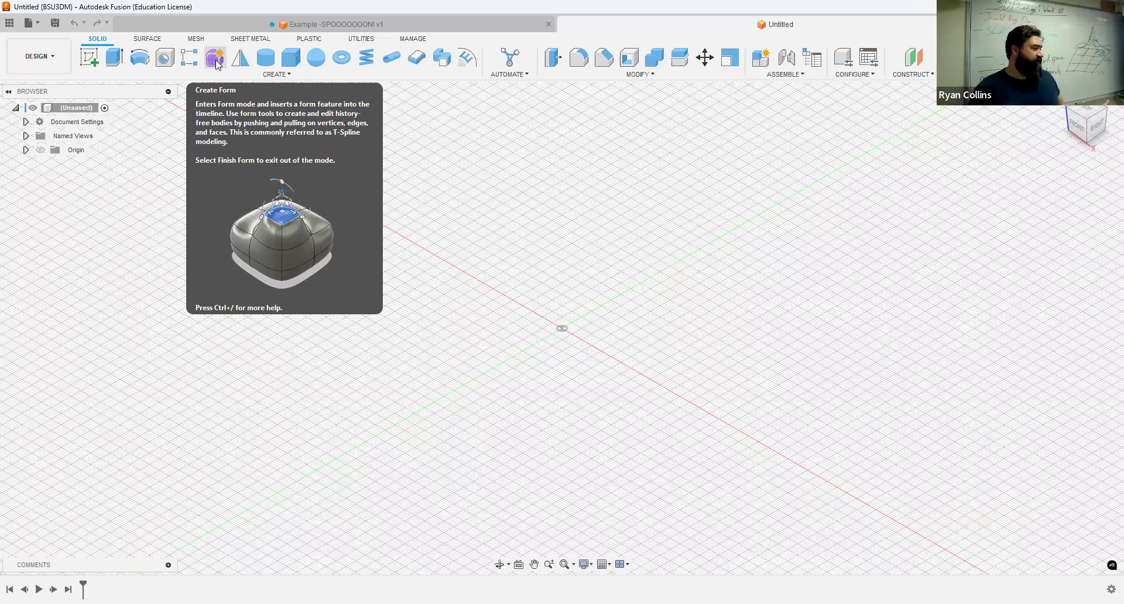
Create a new form feature in the empty design.
{"action": "left_click", "coordinate": [215, 59]}
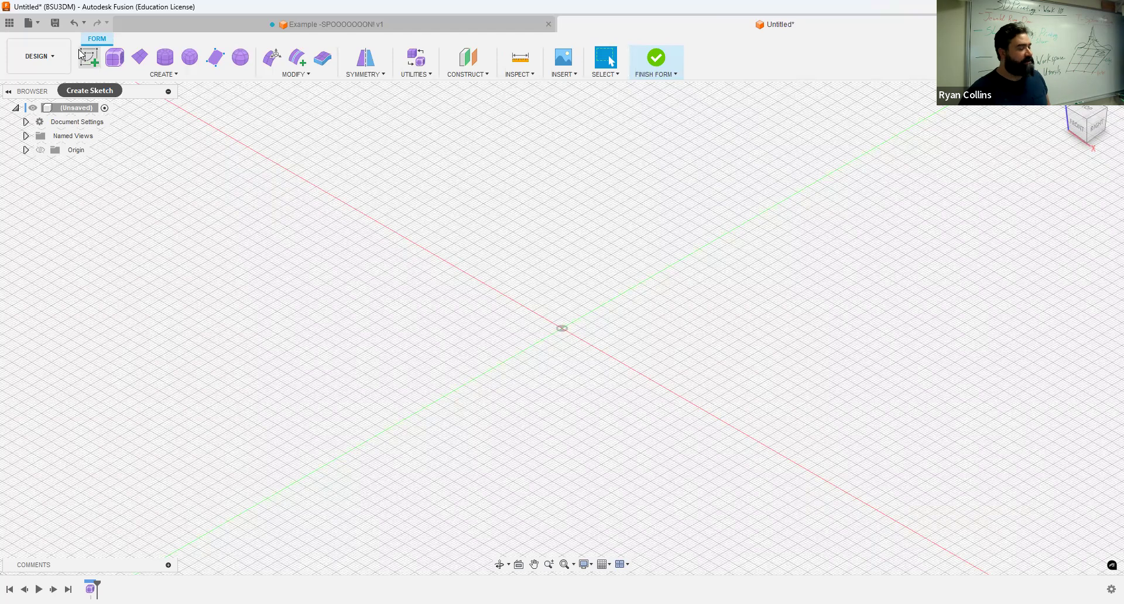
{"action": "left_click", "coordinate": [174, 78]}
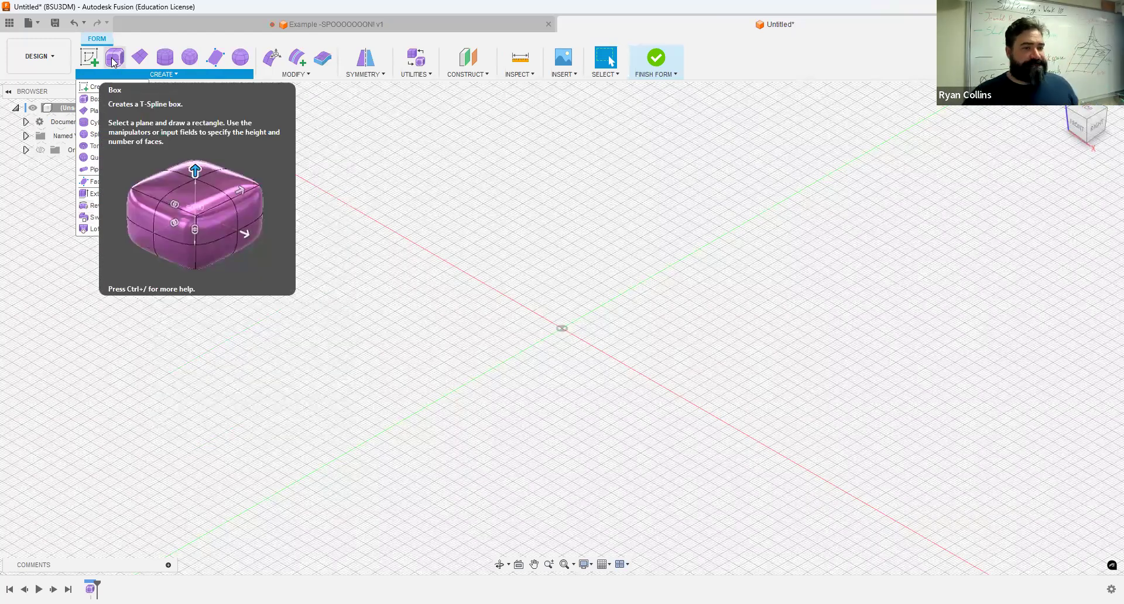
Try a T-Spline box on the ground plane with a 50 by 120 mm base centred on the origin, and undo it.
{"action": "left_click", "coordinate": [114, 60]}
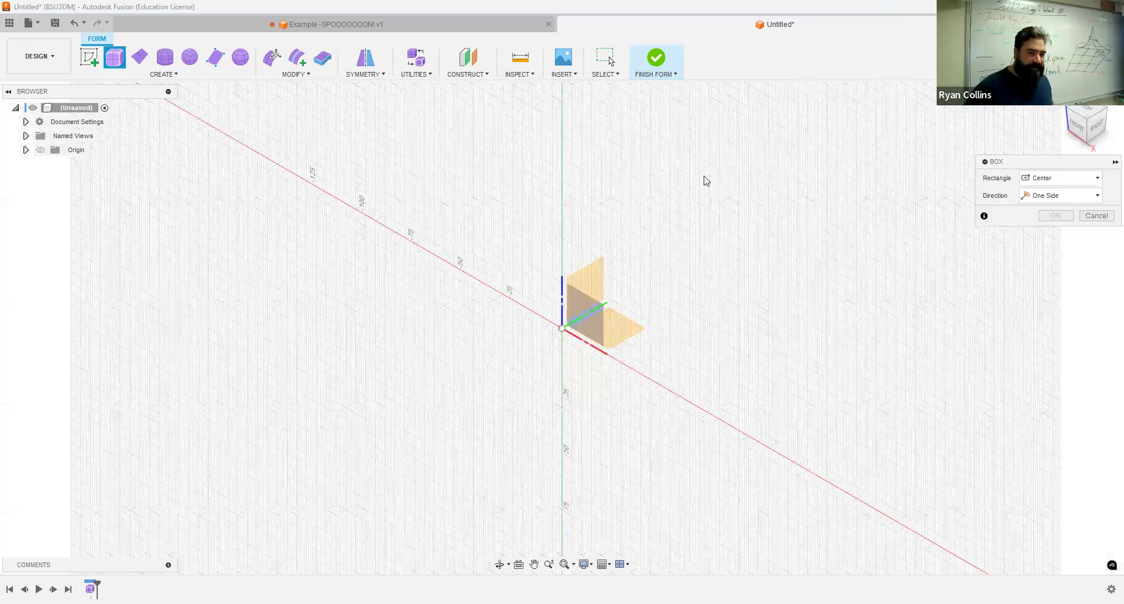
{"action": "left_click", "coordinate": [626, 319]}
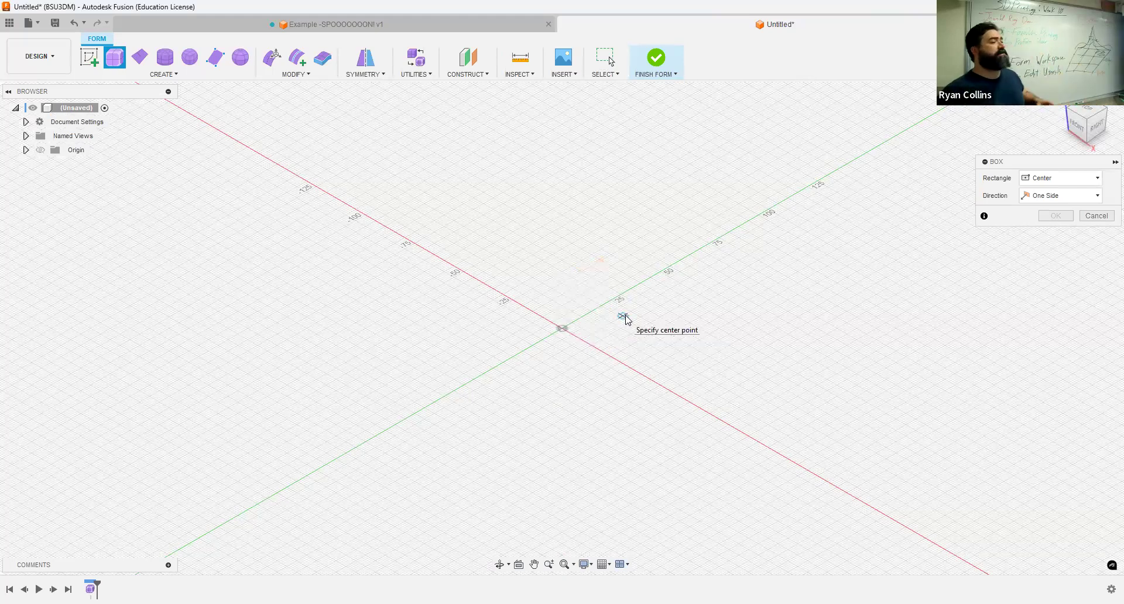
{"action": "left_click", "coordinate": [1052, 183]}
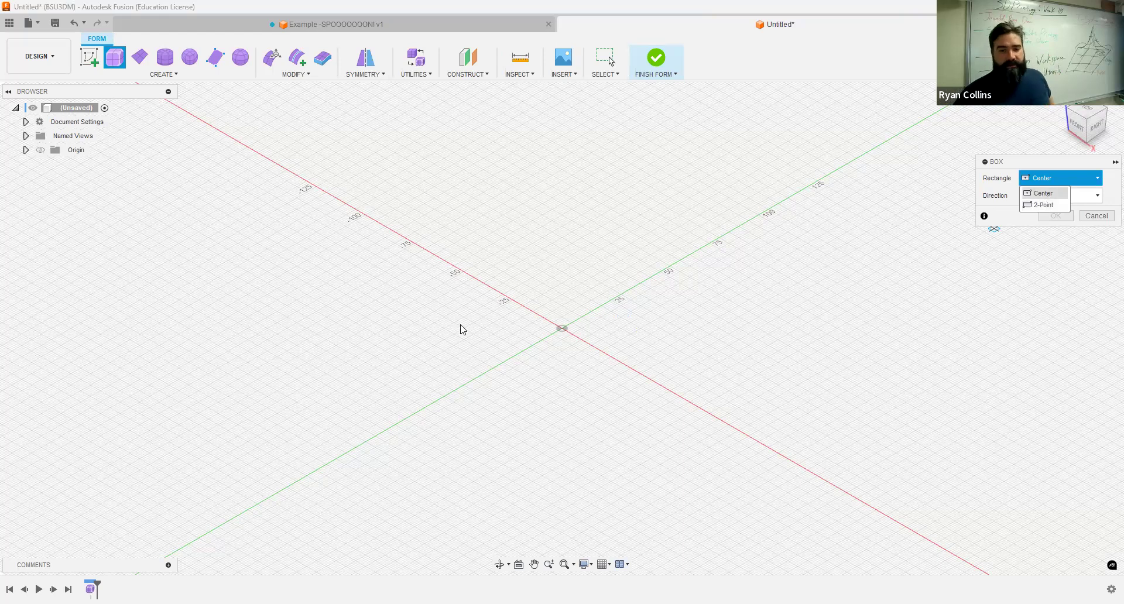
{"action": "left_click", "coordinate": [555, 332]}
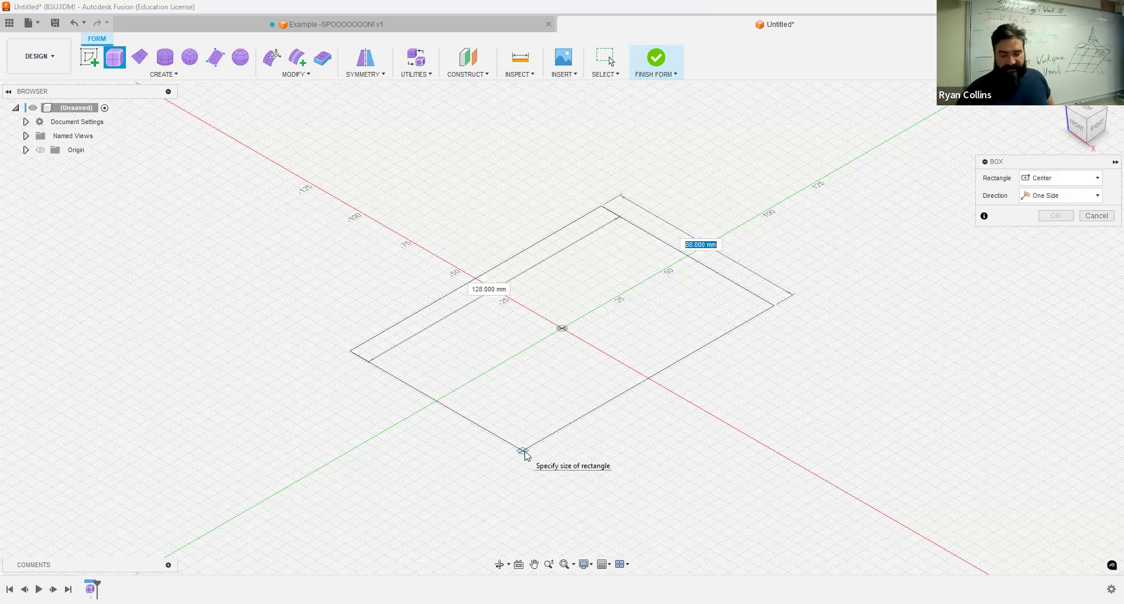
{"action": "type", "text": "50"}
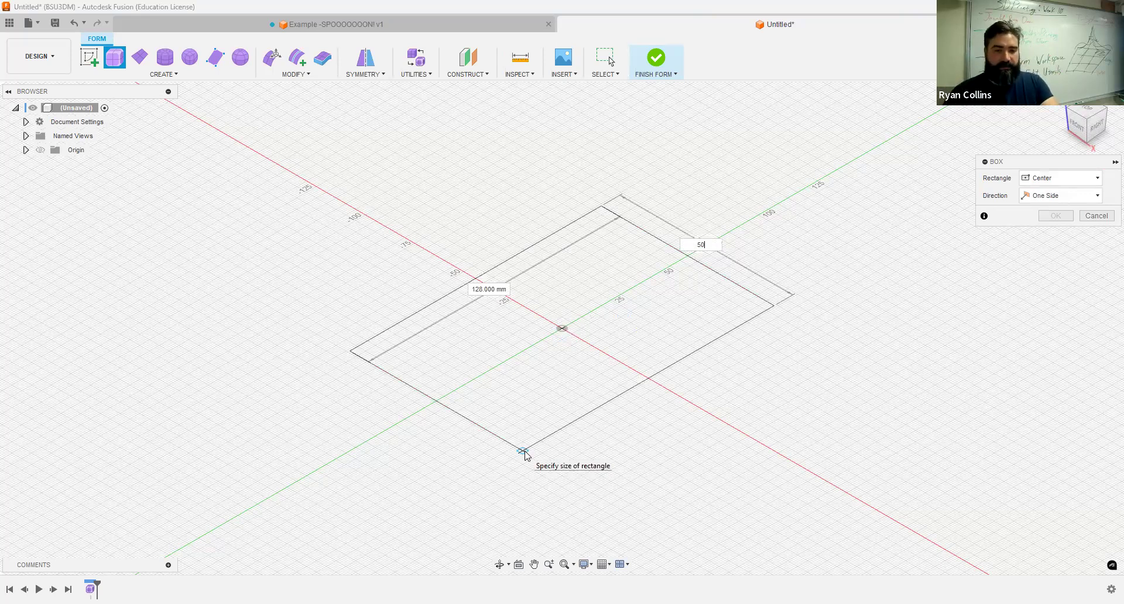
{"action": "key", "text": "Tab"}
{"action": "type", "text": "120"}
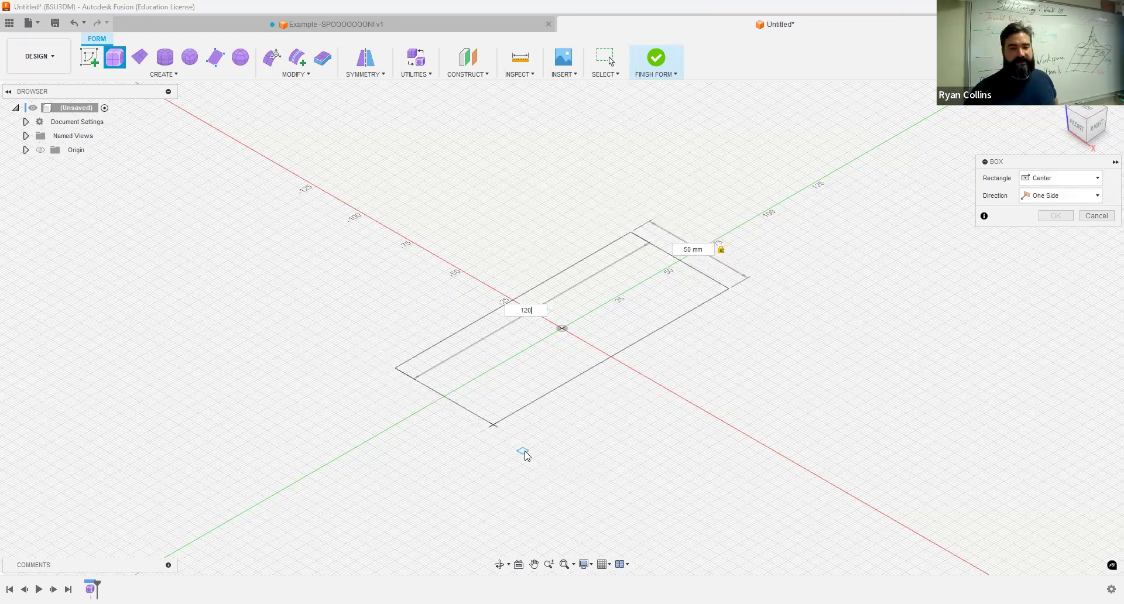
{"action": "key", "text": "Tab"}
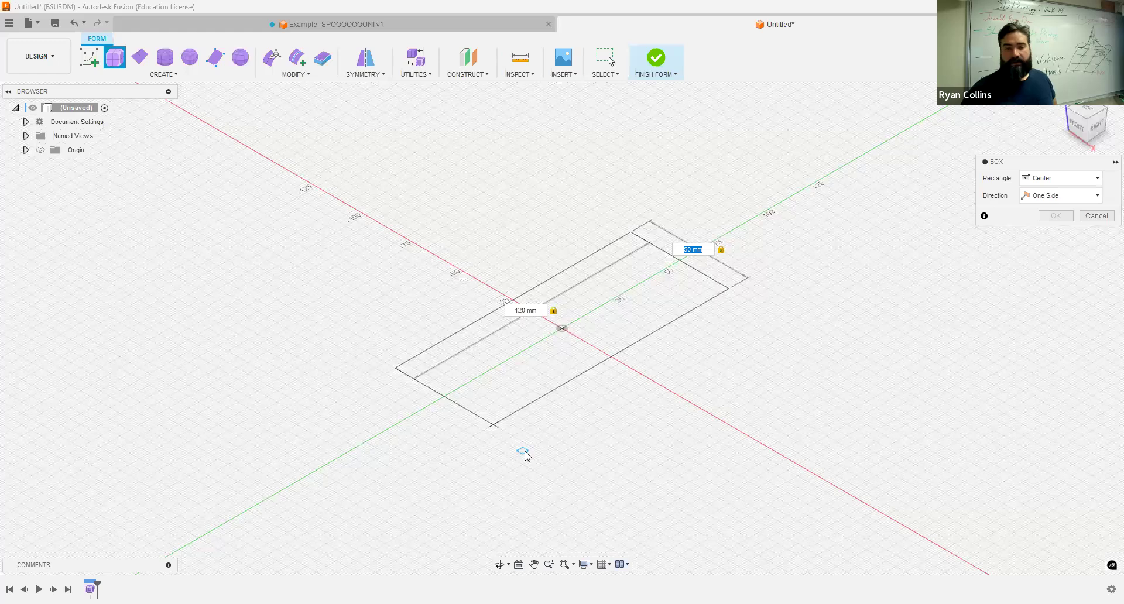
{"action": "key", "text": "Return"}
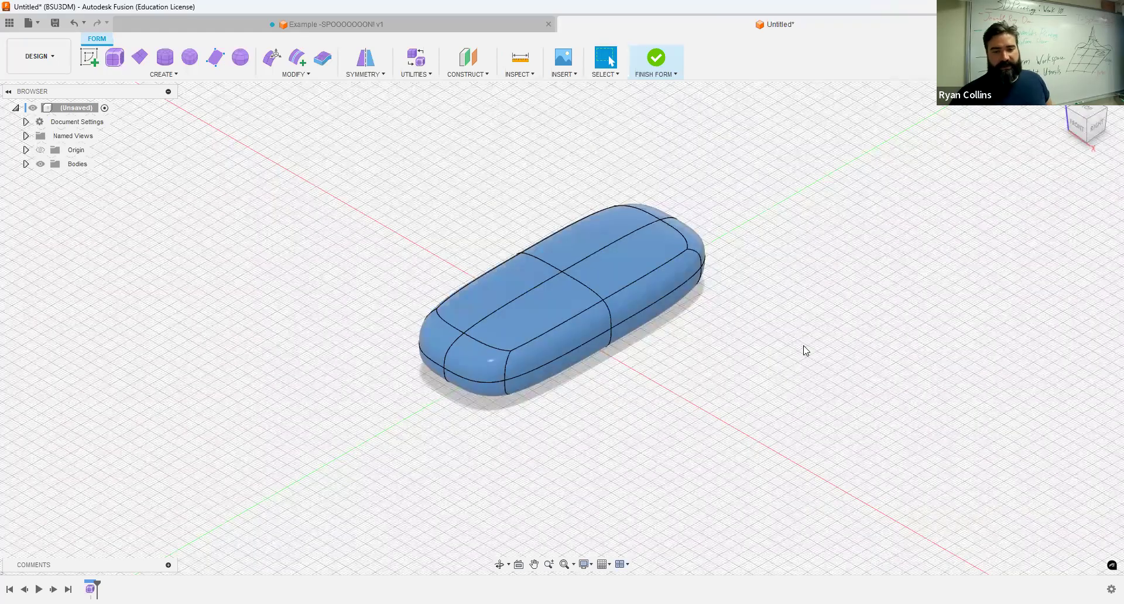
{"action": "key", "text": "ctrl+z"}
Draw a T-Spline box centred on the origin with a base about 40 by 100 mm and a height of 78 mm.
{"action": "right_click", "coordinate": [797, 354]}
{"action": "left_click", "coordinate": [808, 319]}
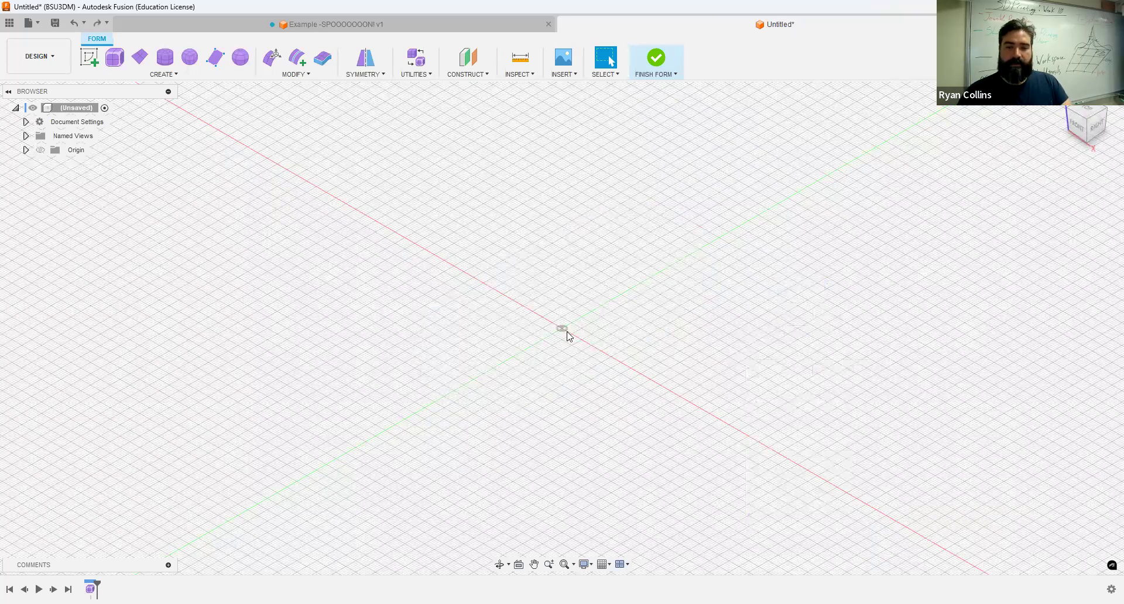
{"action": "left_click", "coordinate": [565, 333]}
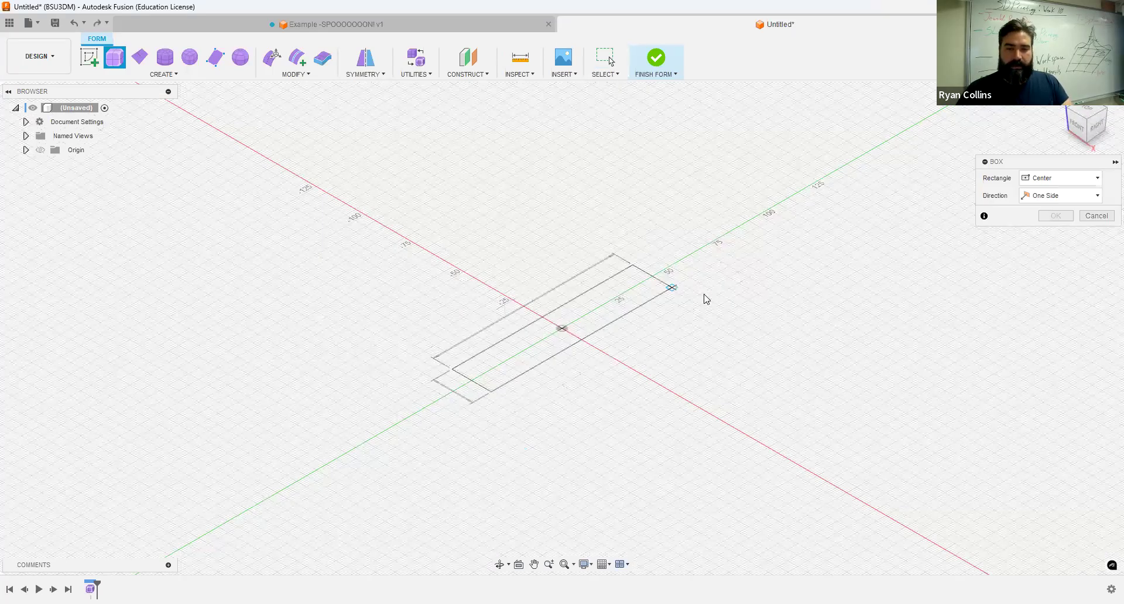
{"action": "left_click", "coordinate": [729, 290]}
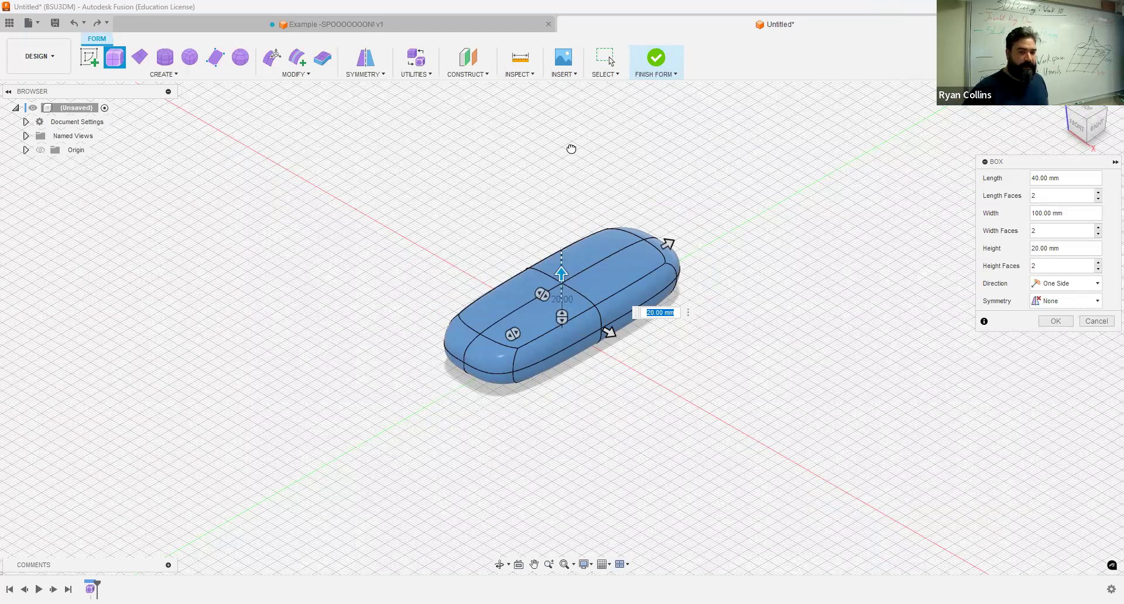
{"action": "type", "text": "78"}
{"action": "key", "text": "Return"}
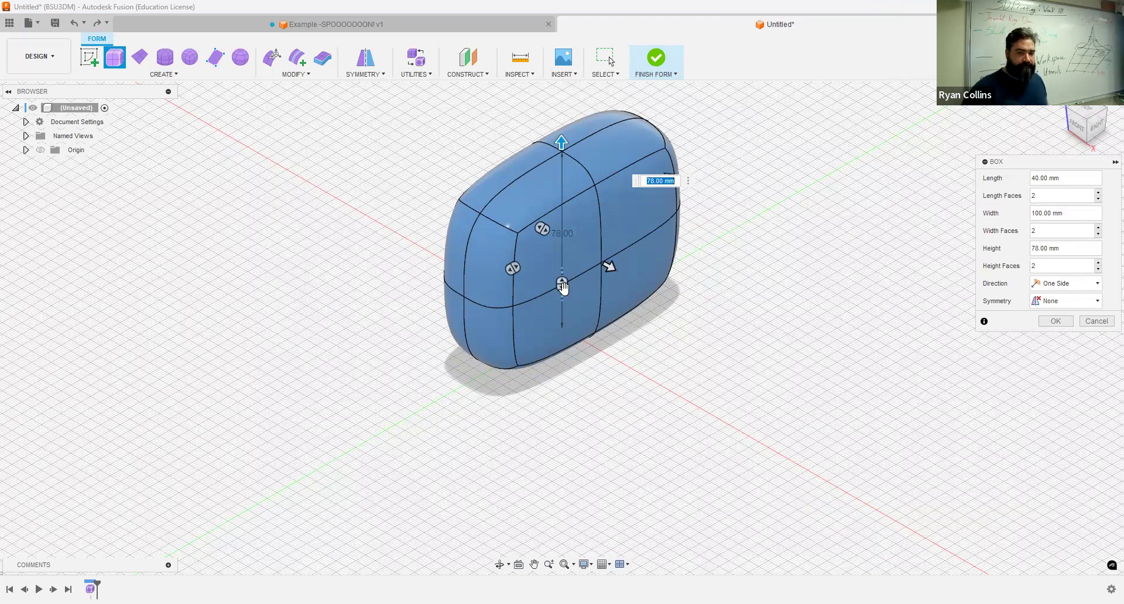
Try 9 height faces on the box, and return the height faces to 2.
{"action": "left_click_drag", "start_coordinate": [563, 288], "coordinate": [571, 244]}
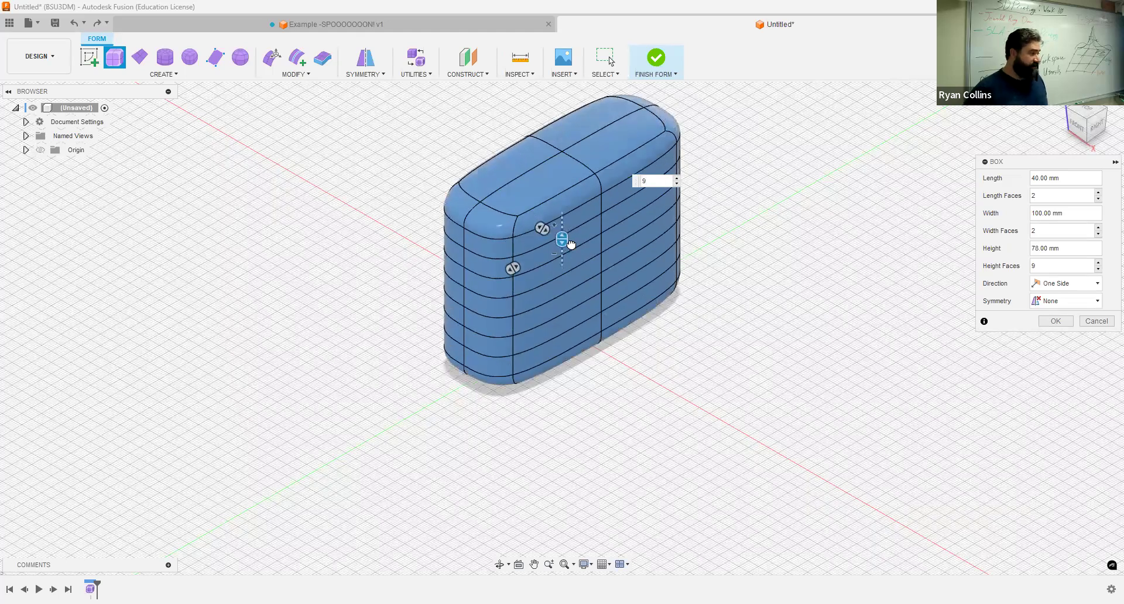
{"action": "left_click_drag", "start_coordinate": [571, 244], "coordinate": [571, 243]}
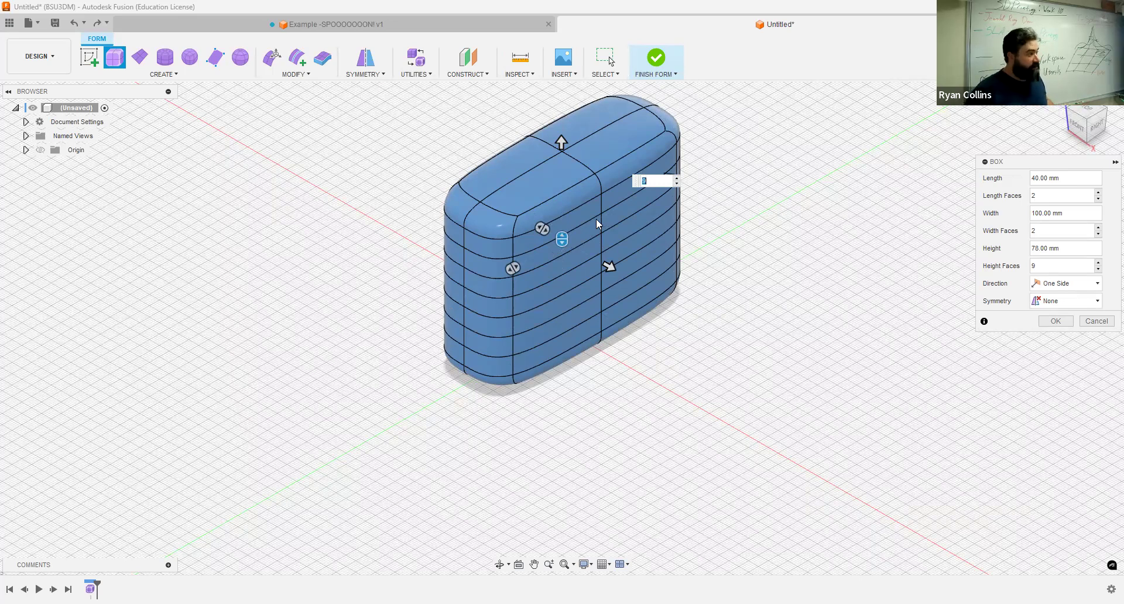
{"action": "mouse_move", "coordinate": [560, 290]}
{"action": "left_mouse_down"}
{"action": "mouse_move", "coordinate": [562, 322]}
{"action": "mouse_move", "coordinate": [563, 308]}
{"action": "left_mouse_up"}
{"action": "left_click_drag", "start_coordinate": [515, 267], "coordinate": [472, 293]}
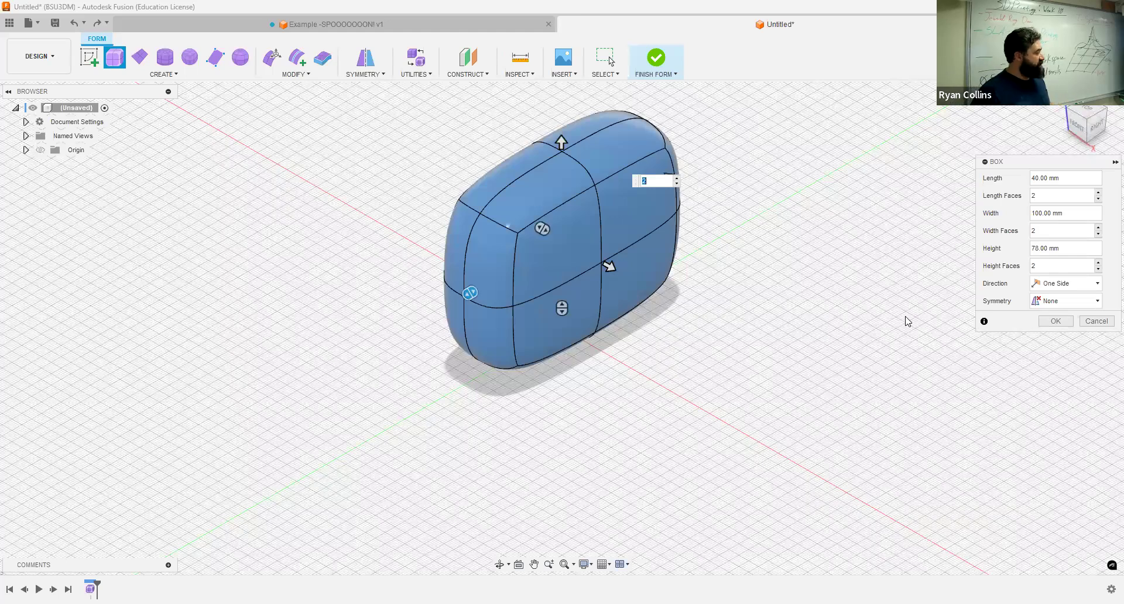
Try Mirror symmetry on the box for length, width and height, singly and all together, and clear all three.
{"action": "left_click", "coordinate": [1067, 300]}
{"action": "left_click", "coordinate": [1054, 328]}
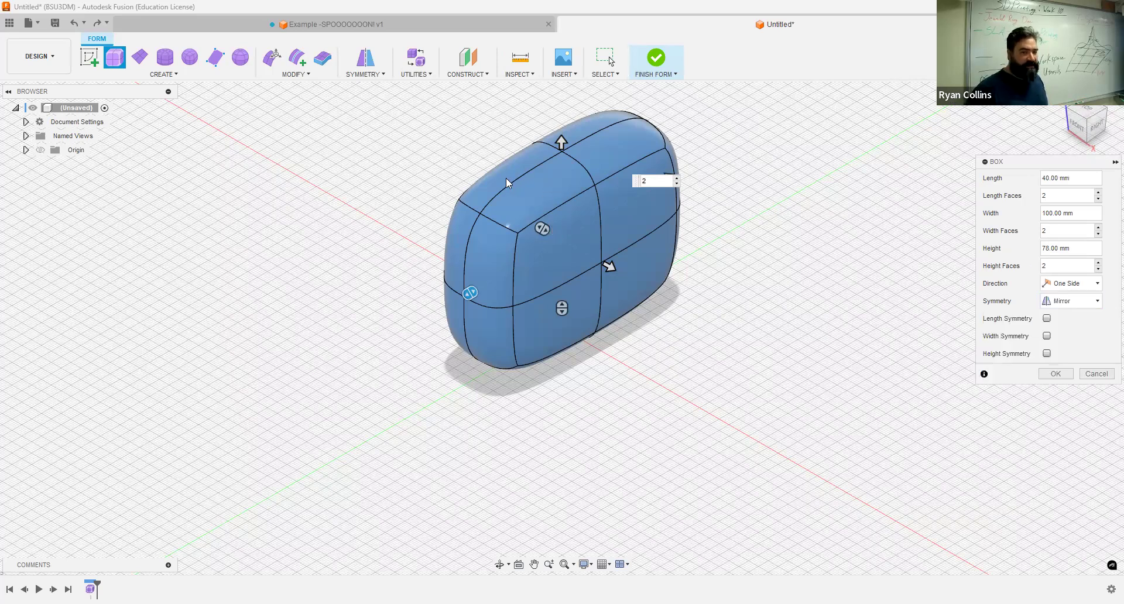
{"action": "left_click", "coordinate": [1046, 319]}
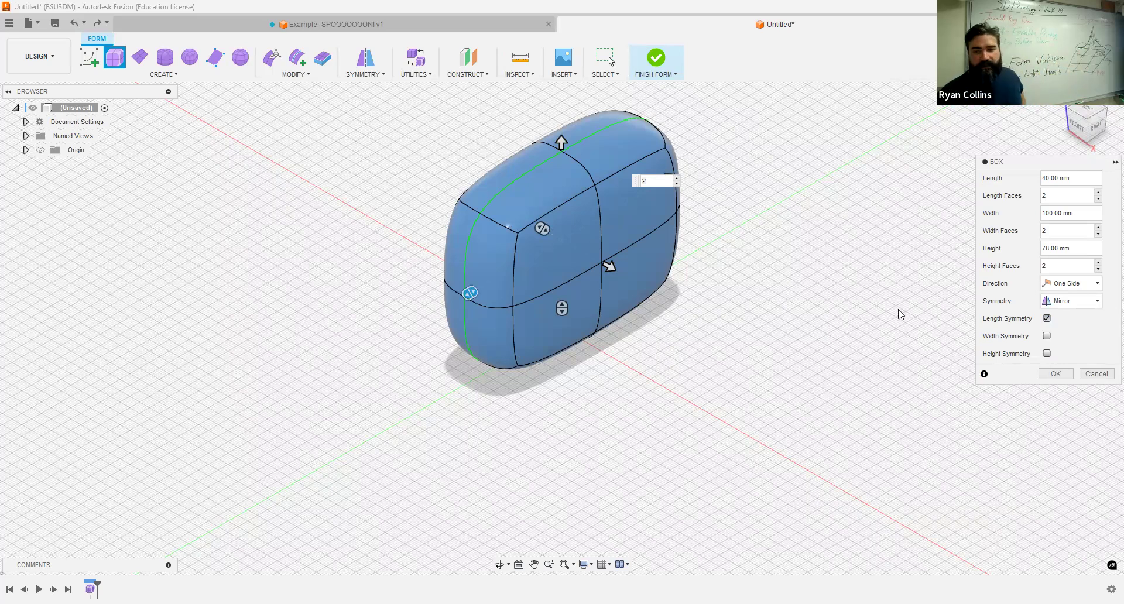
{"action": "left_click", "coordinate": [1046, 319]}
{"action": "left_click", "coordinate": [1047, 336]}
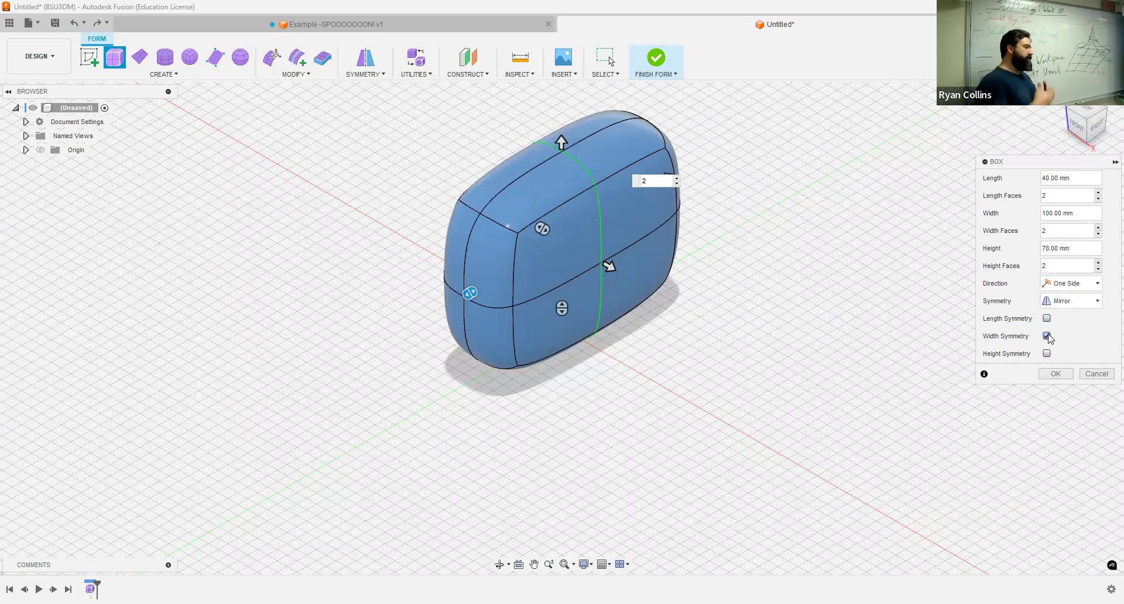
{"action": "left_click", "coordinate": [1047, 336]}
{"action": "left_click", "coordinate": [1047, 354]}
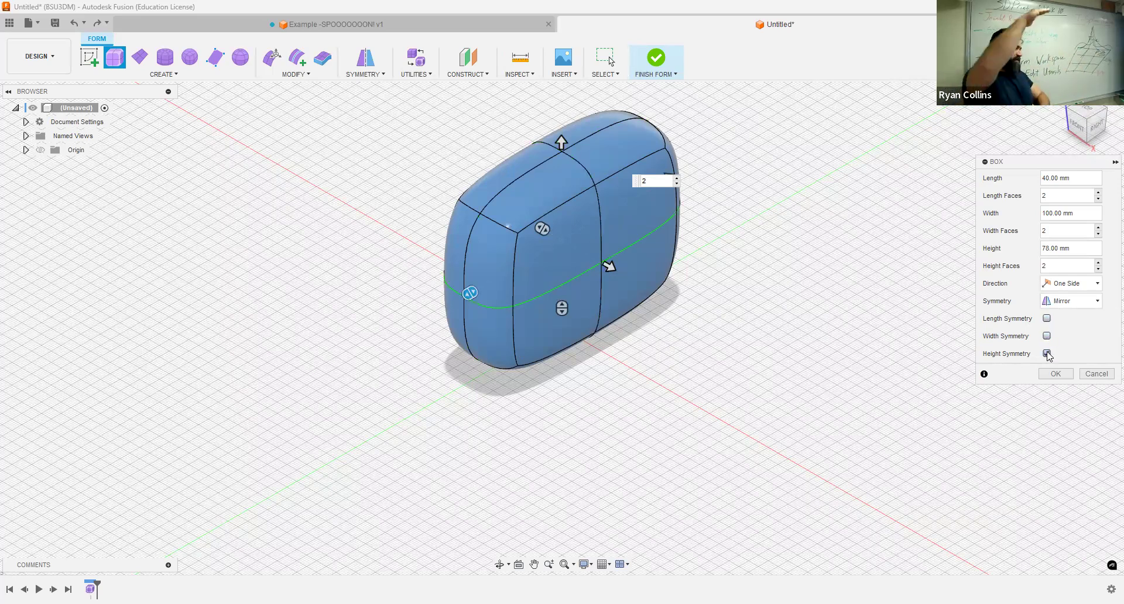
{"action": "left_click", "coordinate": [1047, 336]}
{"action": "left_click", "coordinate": [1047, 319]}
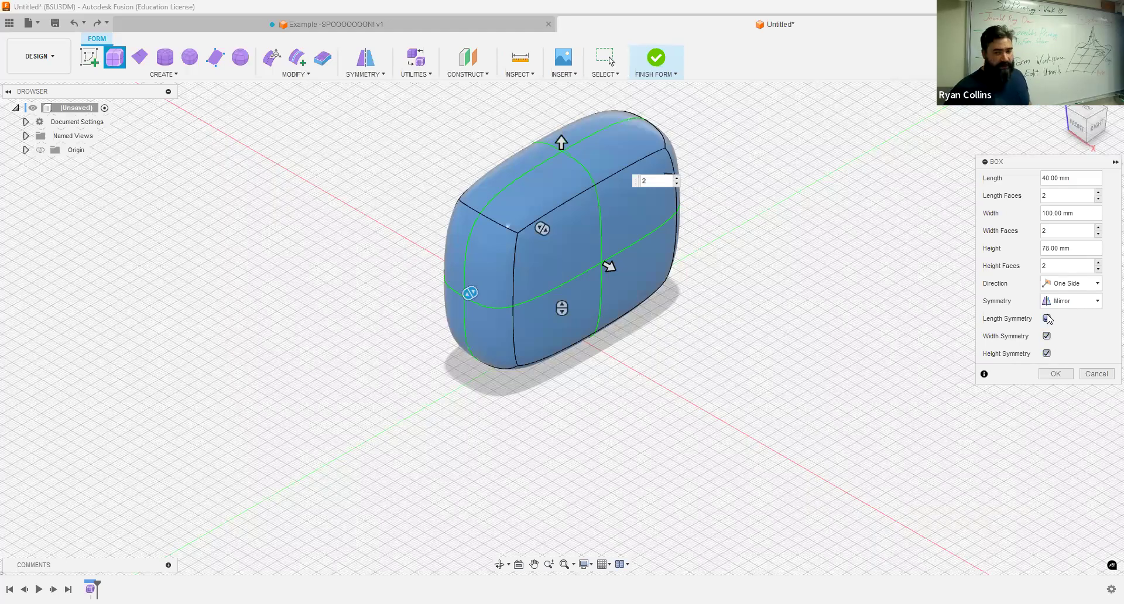
{"action": "left_click", "coordinate": [1047, 318]}
{"action": "left_click", "coordinate": [1047, 336]}
{"action": "left_click", "coordinate": [1047, 353]}
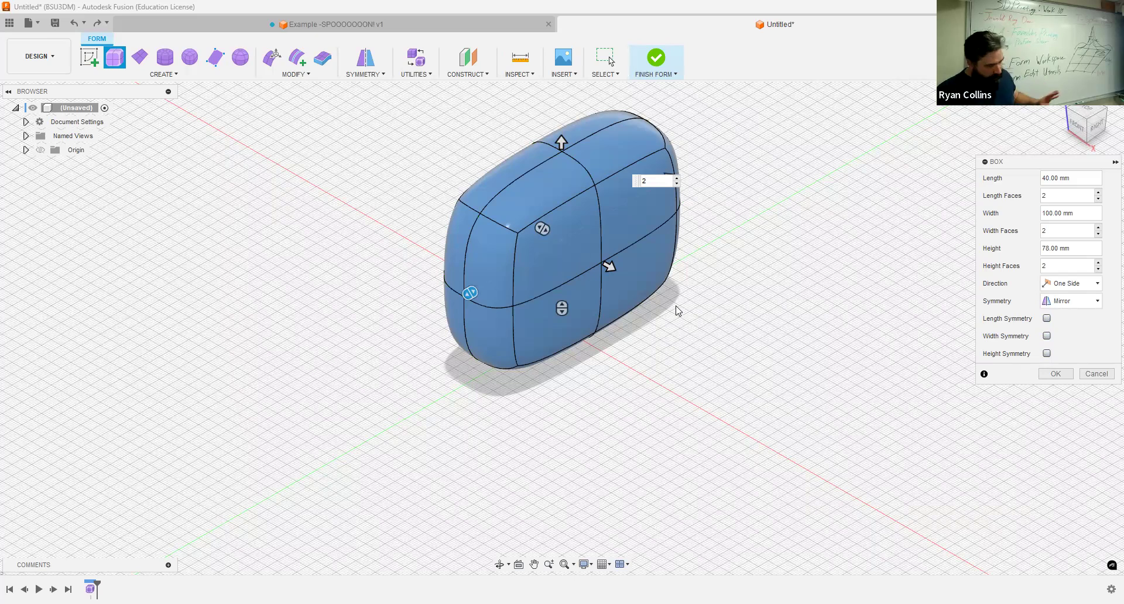
Accept the box without any symmetry and start Edit Form.
{"action": "left_click", "coordinate": [1056, 375]}
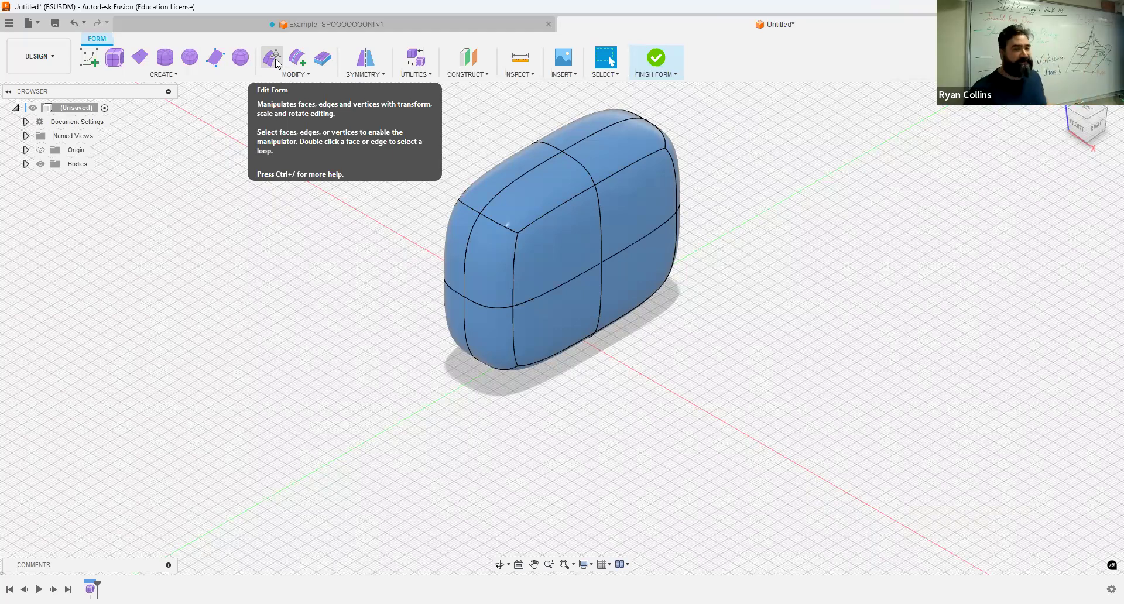
{"action": "left_click", "coordinate": [275, 61]}
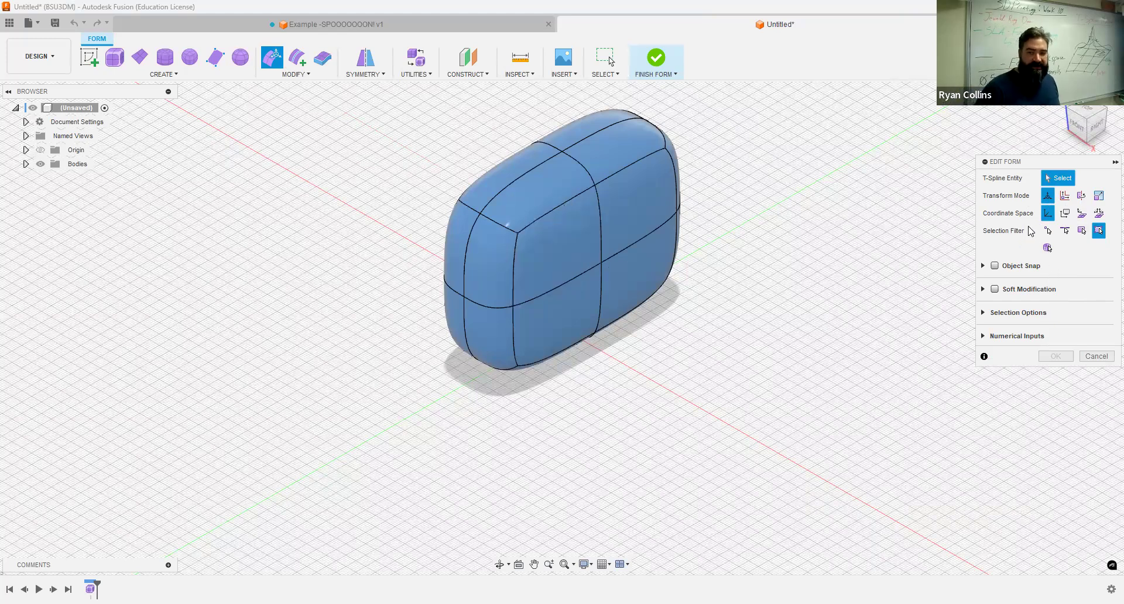
Try the face, edge and vertex selection filters, selecting the body's middle edge loop and its vertices, and clear the selection.
{"action": "left_click", "coordinate": [1083, 231]}
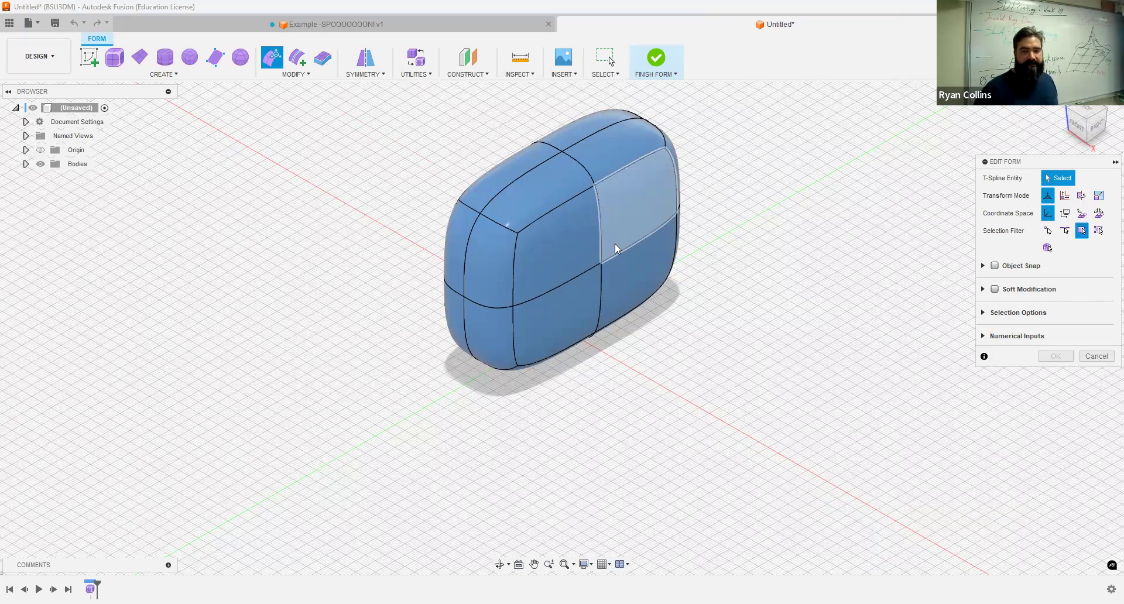
{"action": "key", "text": "alt+s"}
{"action": "left_click", "coordinate": [585, 206]}
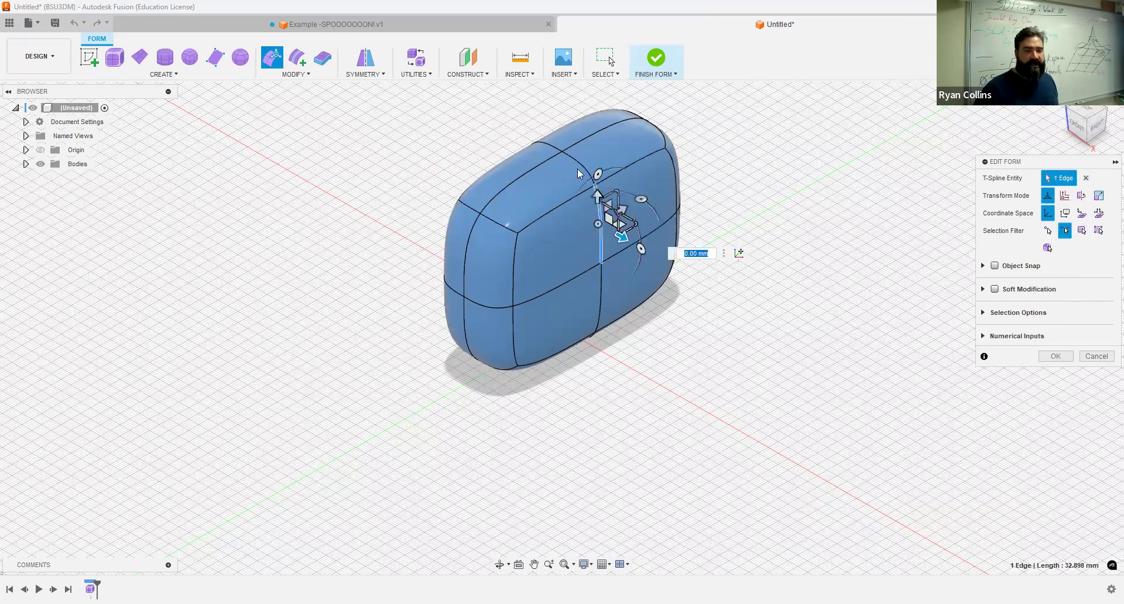
{"action": "double_click", "coordinate": [601, 226]}
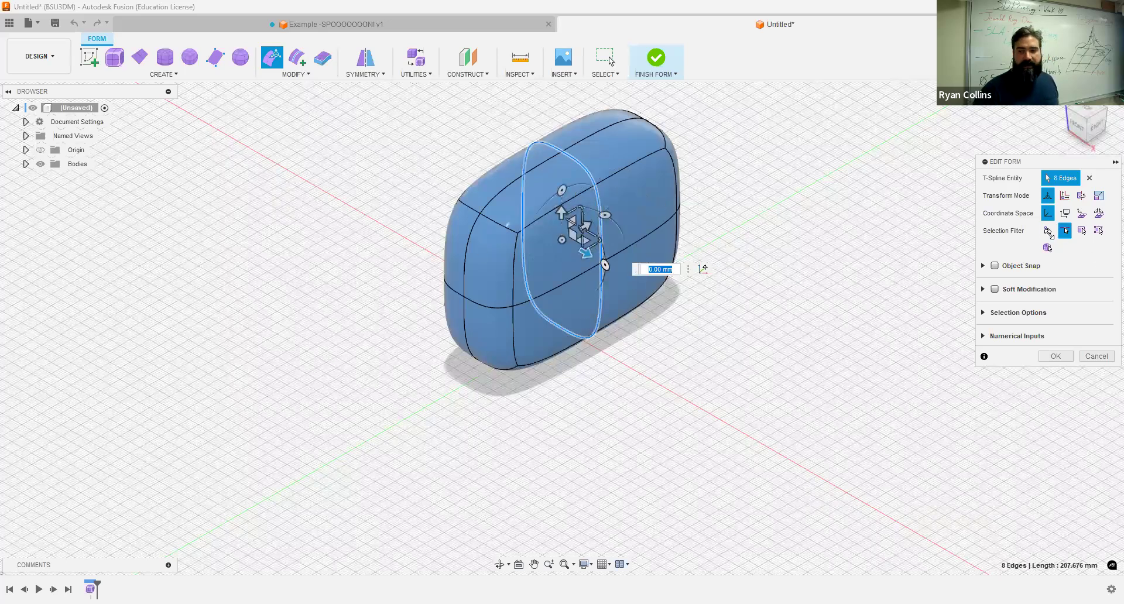
{"action": "left_click", "coordinate": [1048, 231]}
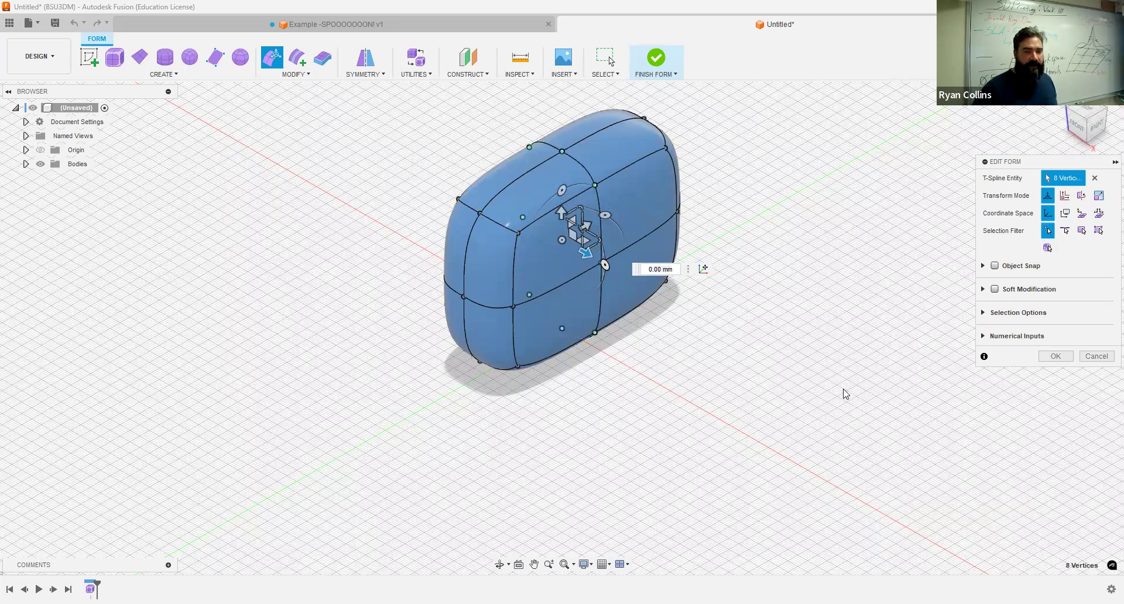
{"action": "left_click", "coordinate": [517, 152]}
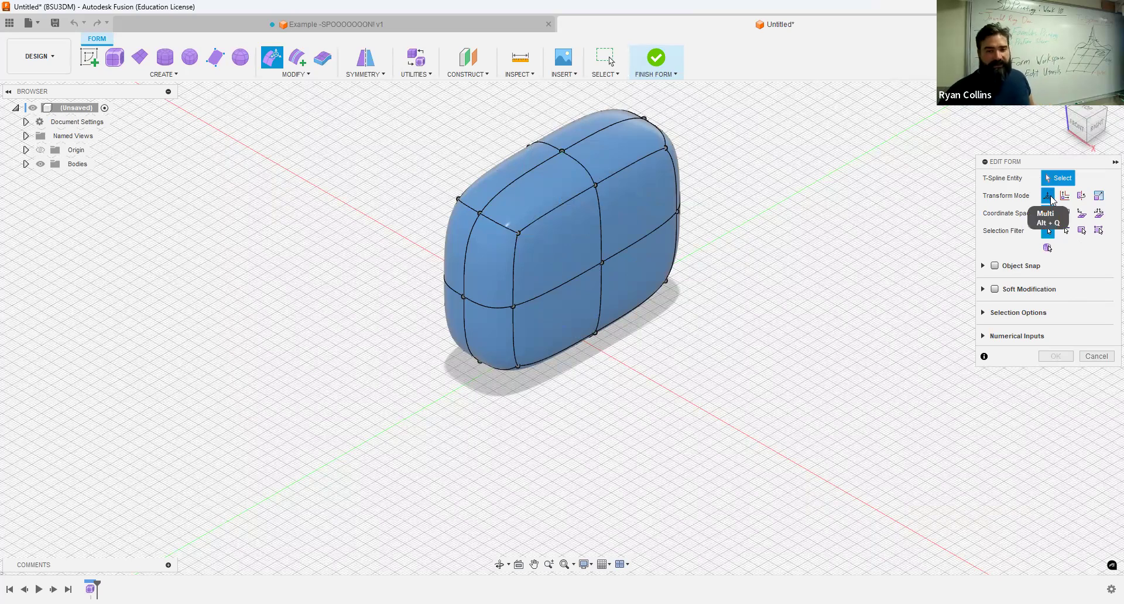
With the all-entities selection filter, move the upper face nearest the front corner on the box's long side 26 mm outward along the red axis.
{"action": "left_click", "coordinate": [1099, 230]}
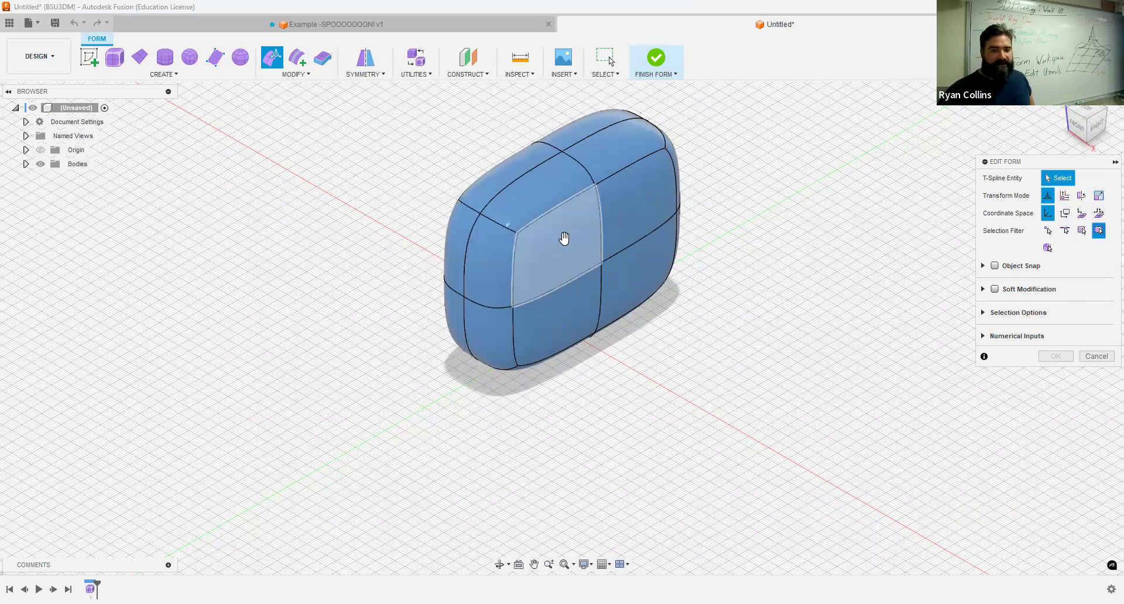
{"action": "left_click", "coordinate": [577, 225]}
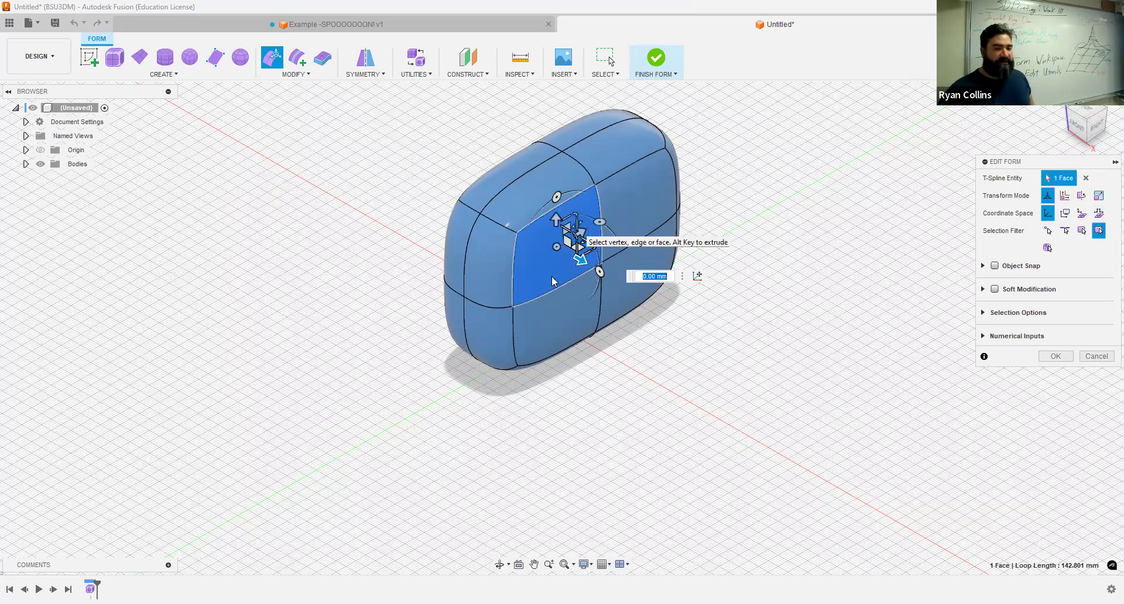
{"action": "scroll", "coordinate": [552, 281], "scroll_direction": "up", "scroll_amount": 3}
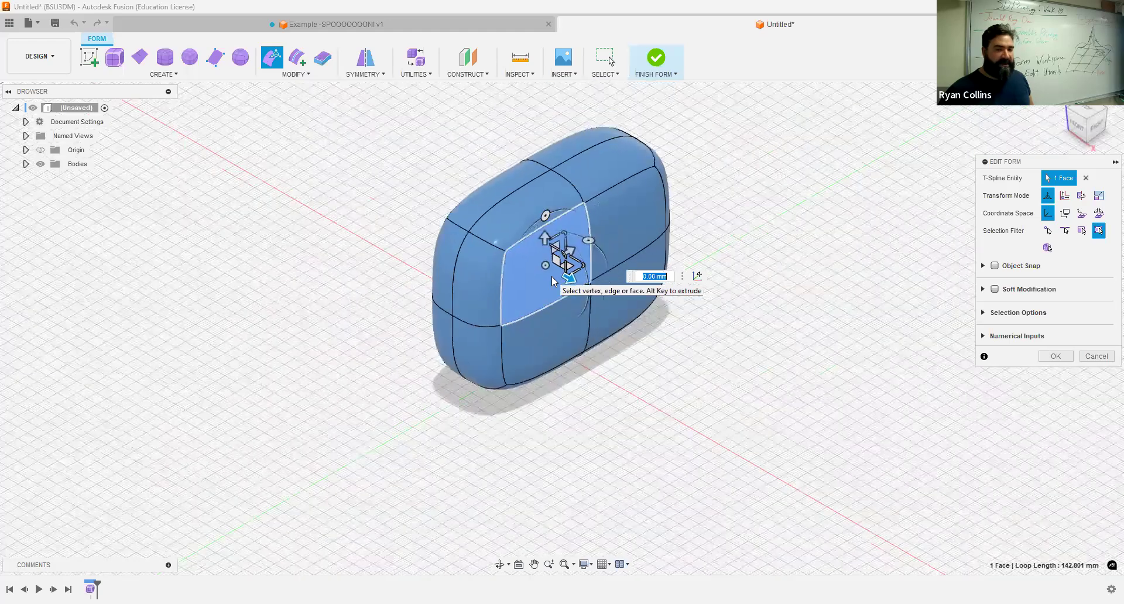
{"action": "scroll", "coordinate": [551, 281], "scroll_direction": "up", "scroll_amount": 2}
{"action": "scroll", "coordinate": [552, 281], "scroll_direction": "down", "scroll_amount": 2}
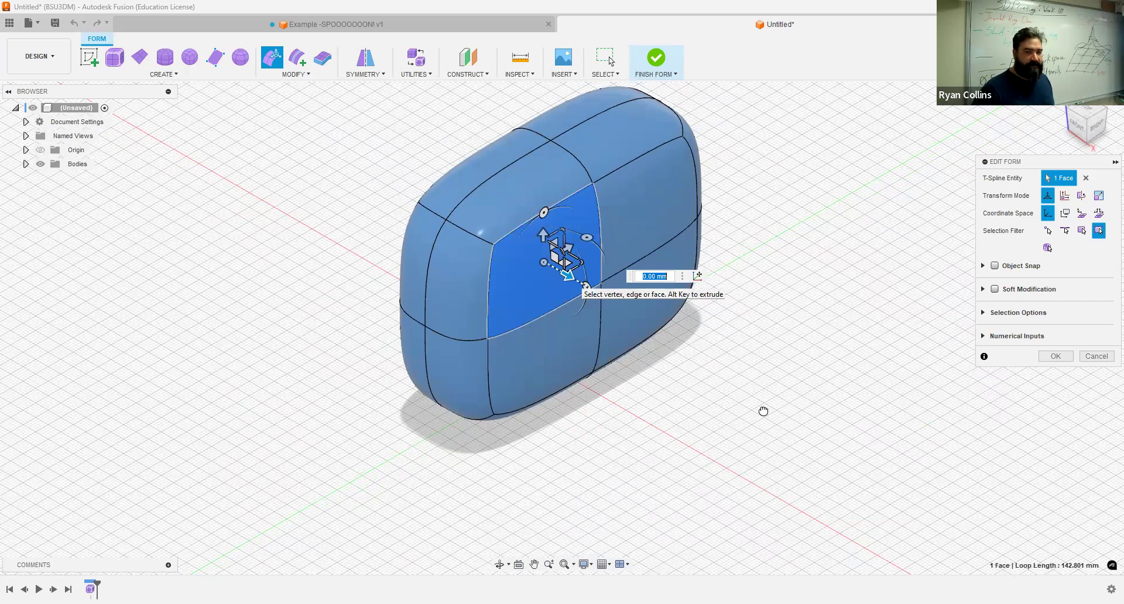
{"action": "left_click_drag", "start_coordinate": [623, 350], "coordinate": [733, 222]}
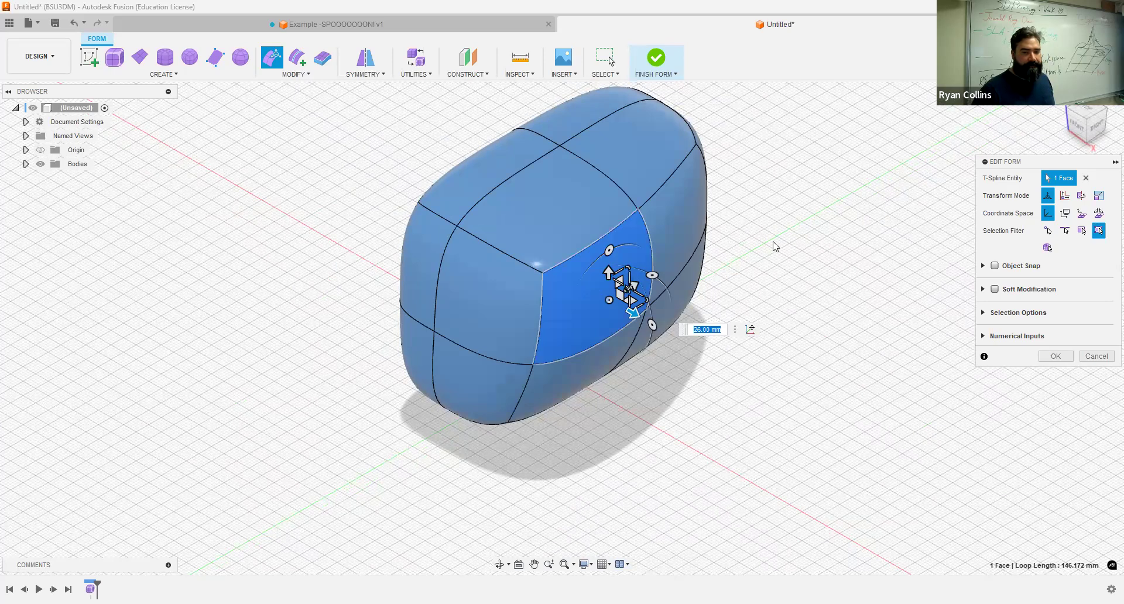
Undo the last face move, shift the selected face freely within the manipulator's planes, including about 34.5 by 5.1 mm, and undo the last oversized move.
{"action": "key", "text": "ctrl+z"}
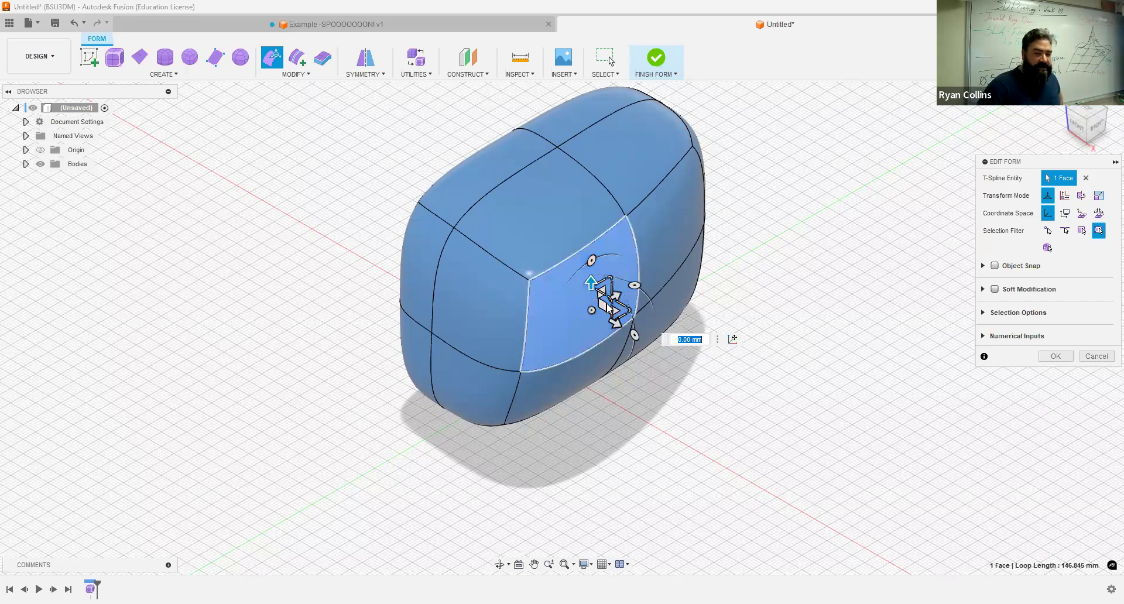
{"action": "left_click", "coordinate": [602, 302]}
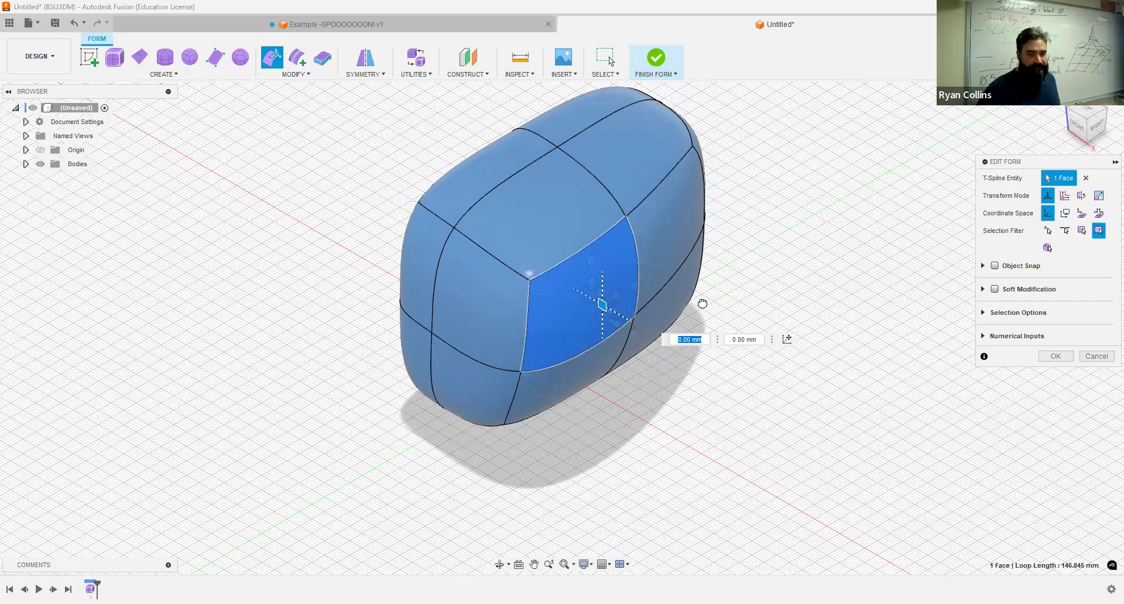
{"action": "left_click_drag", "start_coordinate": [703, 304], "coordinate": [689, 337]}
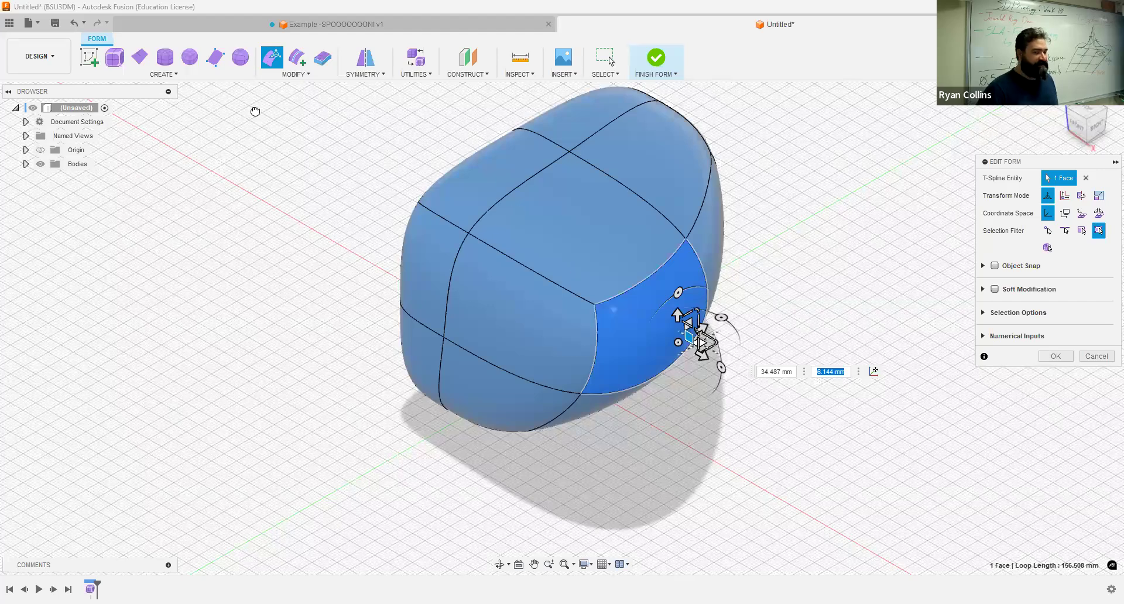
{"action": "left_click_drag", "start_coordinate": [255, 111], "coordinate": [254, 110]}
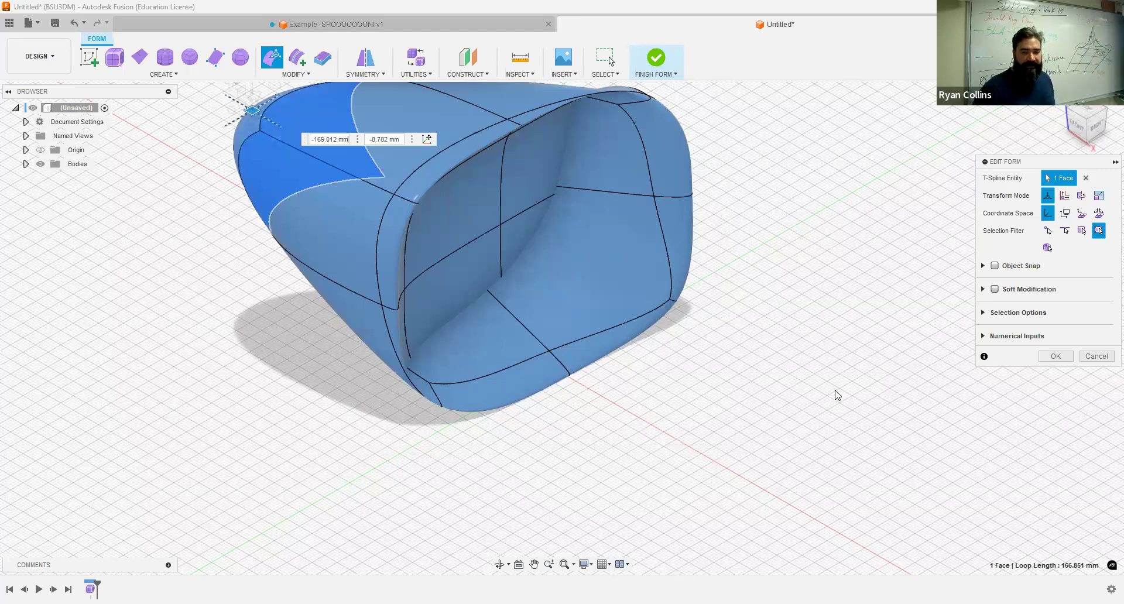
{"action": "key", "text": "ctrl+z"}
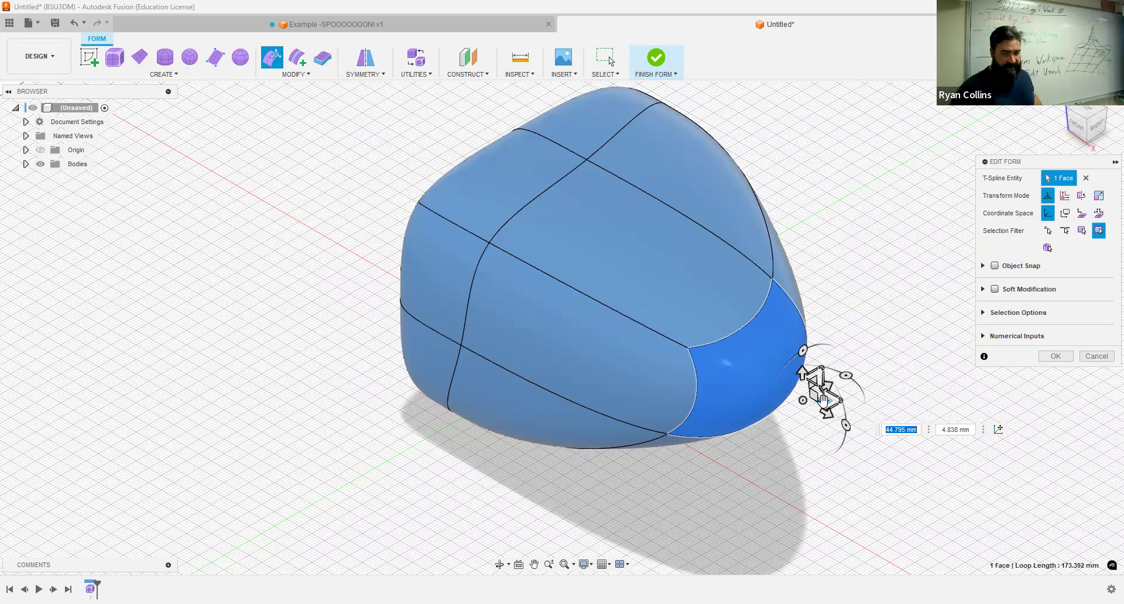
Scale the selected face along single axes, within a plane by about 1.85 and uniformly, using the Edit Form manipulator.
{"action": "left_click_drag", "start_coordinate": [824, 404], "coordinate": [746, 390]}
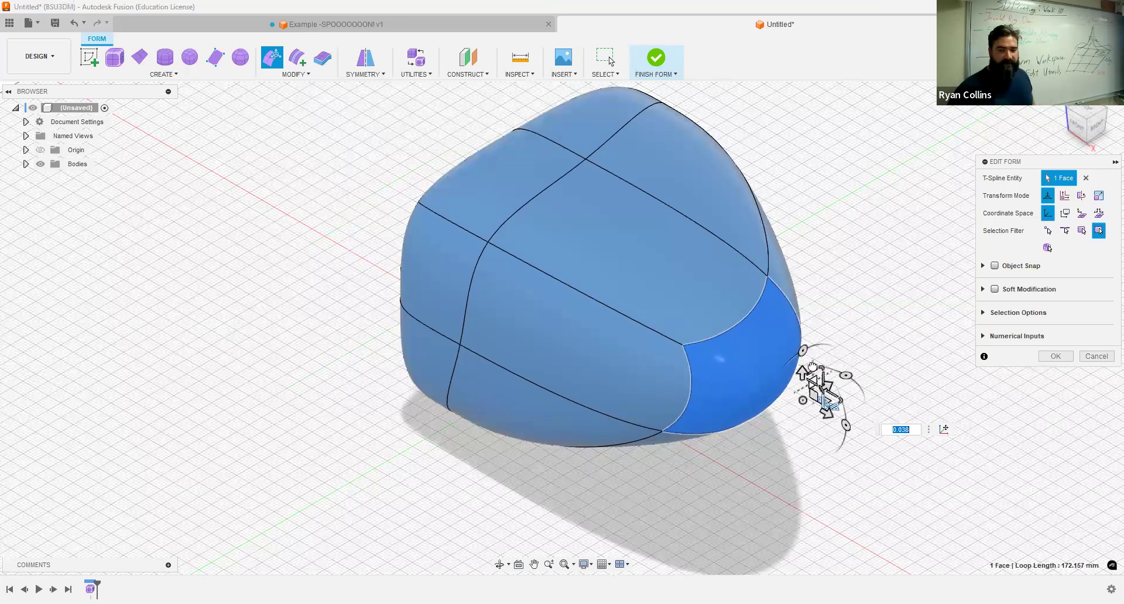
{"action": "left_click_drag", "start_coordinate": [813, 367], "coordinate": [838, 246]}
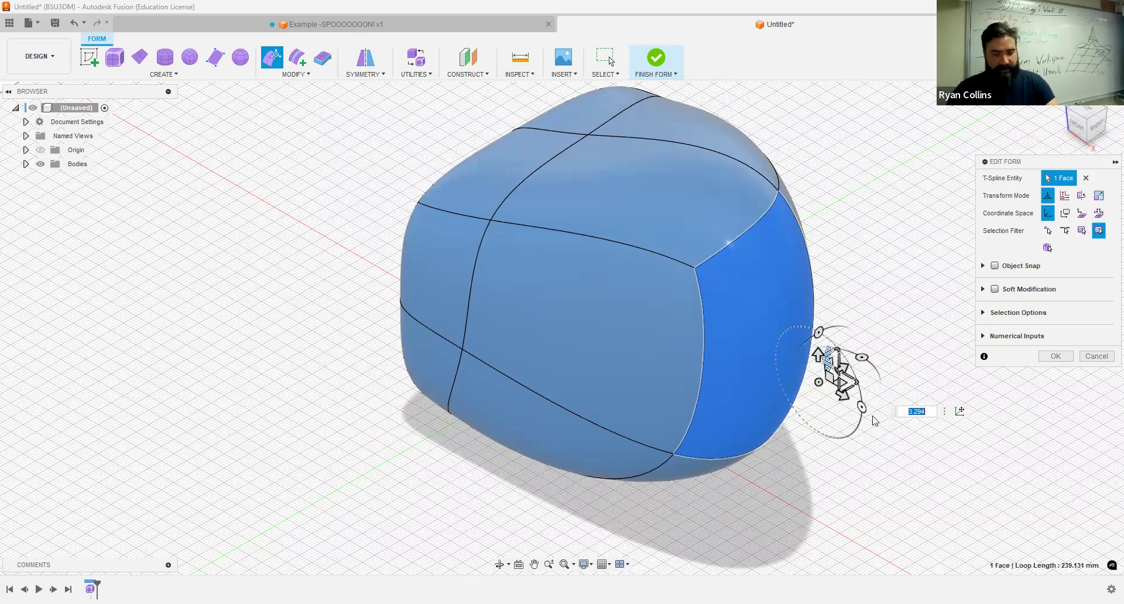
{"action": "middle_click_drag", "start_coordinate": [852, 458], "coordinate": [501, 405], "text": "shift"}
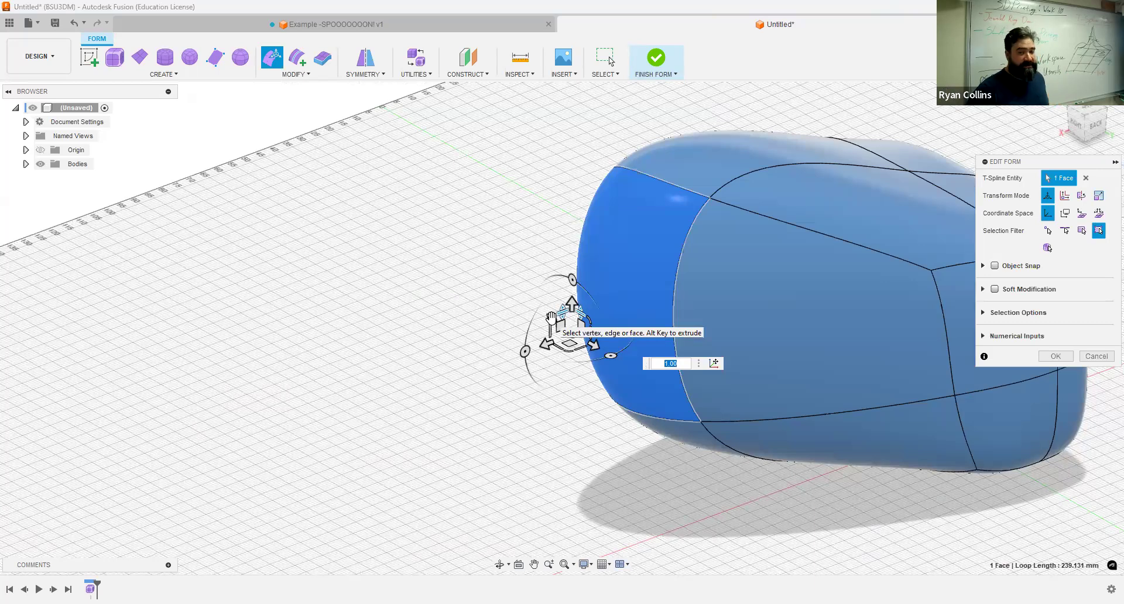
{"action": "left_click_drag", "start_coordinate": [551, 318], "coordinate": [538, 288]}
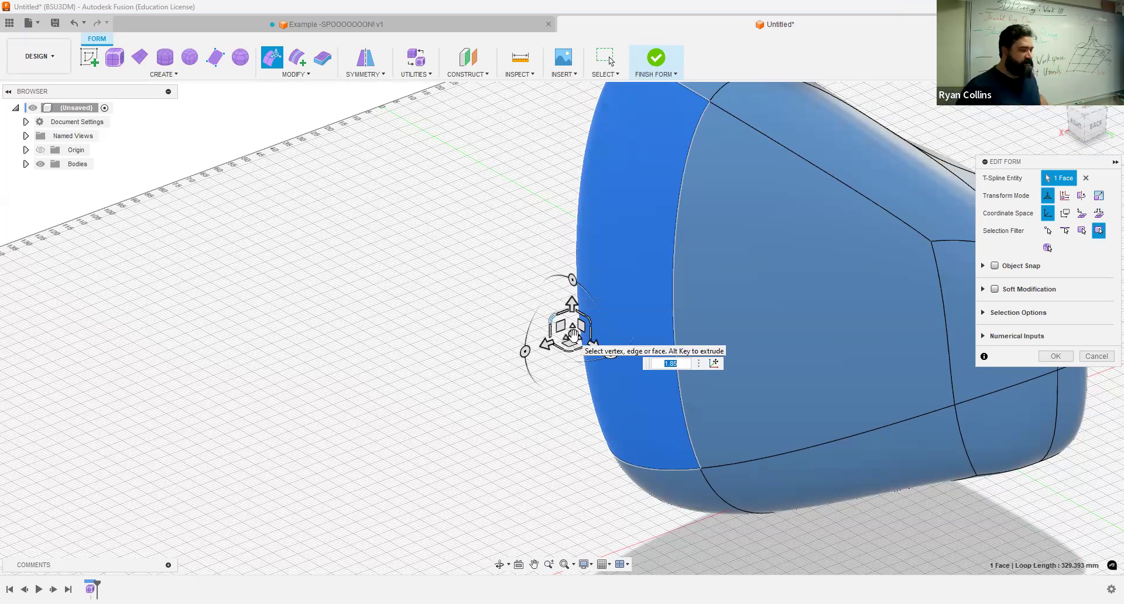
{"action": "left_click_drag", "start_coordinate": [570, 334], "coordinate": [528, 250]}
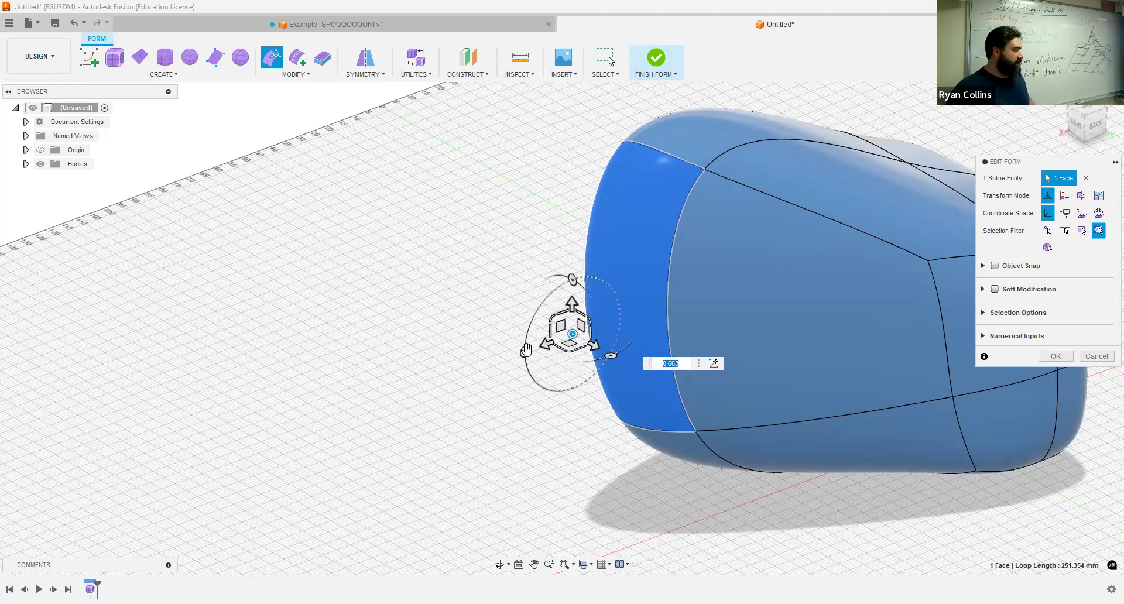
Rotate the selected face by -5 degrees about a horizontal axis and by -25 degrees about the vertical axis.
{"action": "left_click_drag", "start_coordinate": [542, 284], "coordinate": [494, 351]}
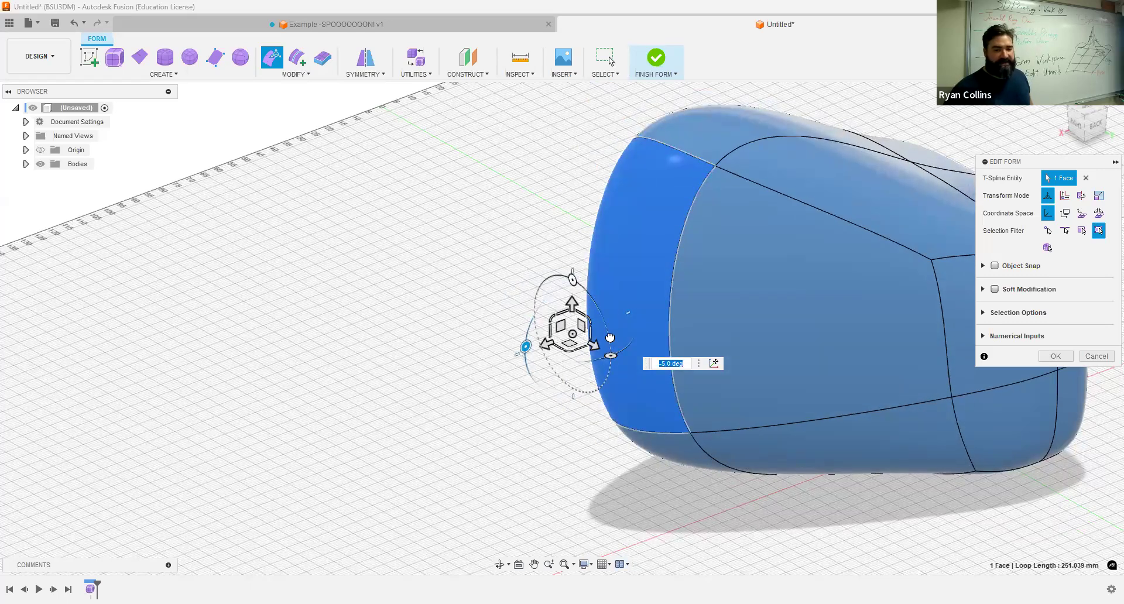
{"action": "left_click_drag", "start_coordinate": [573, 281], "coordinate": [485, 431]}
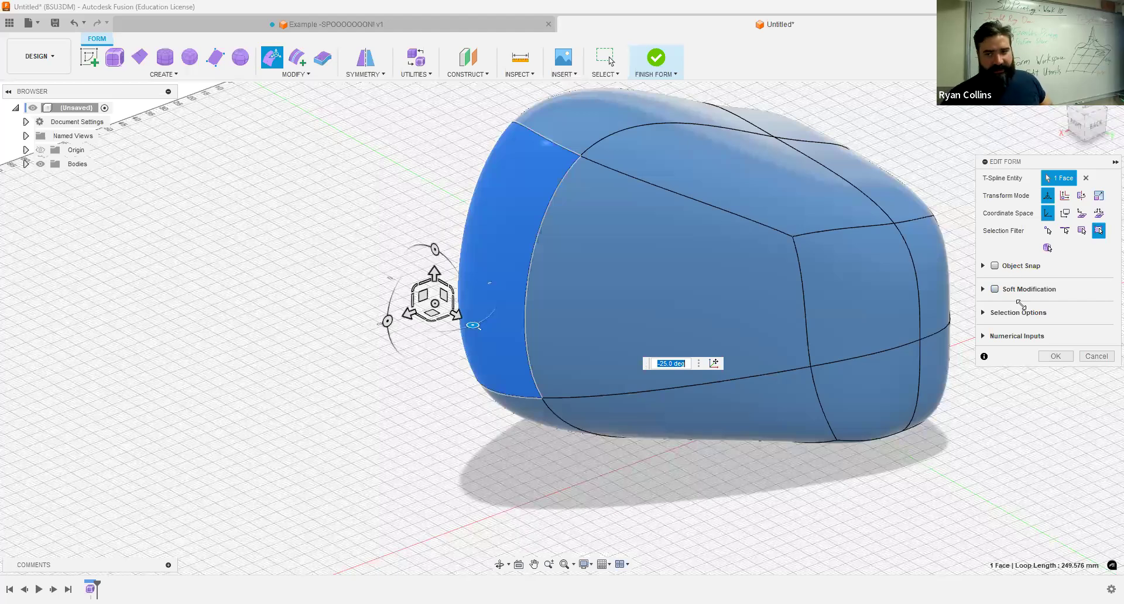
With the body selection filter, select the whole T-Spline body, try scaling it along one axis, within a plane and uniformly, and clear the selection.
{"action": "left_click", "coordinate": [1049, 249]}
{"action": "left_click", "coordinate": [776, 293]}
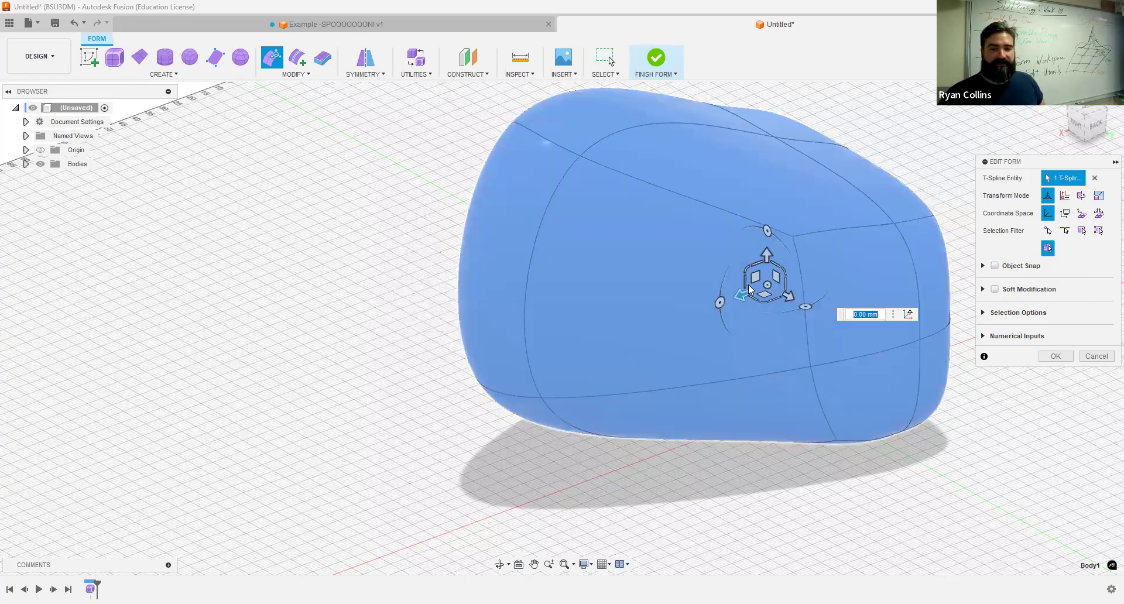
{"action": "left_click_drag", "start_coordinate": [727, 400], "coordinate": [723, 200]}
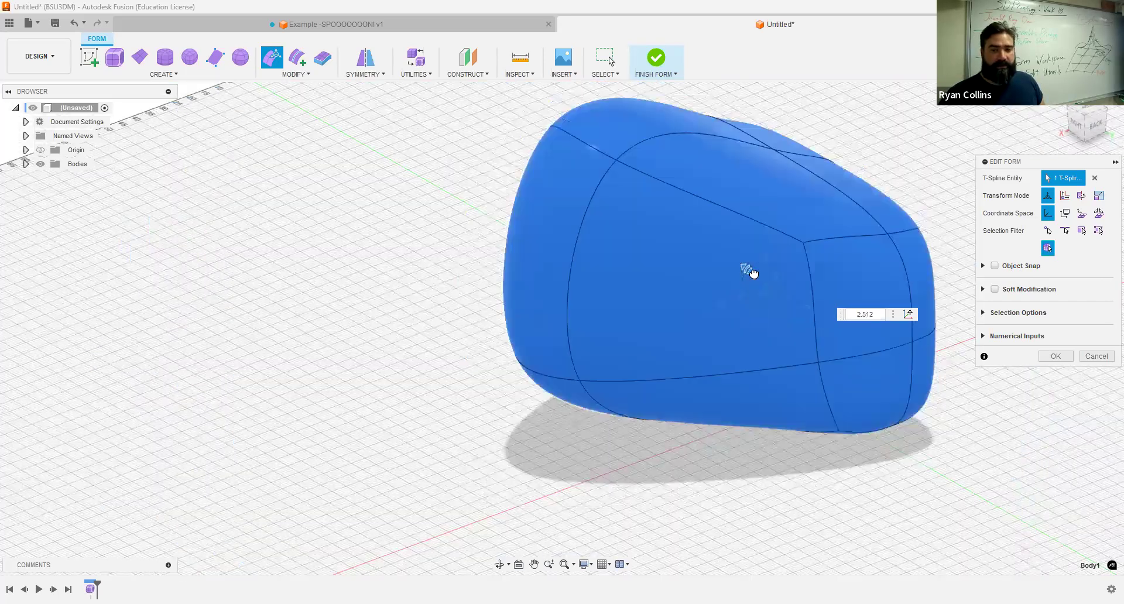
{"action": "left_click_drag", "start_coordinate": [748, 271], "coordinate": [721, 291]}
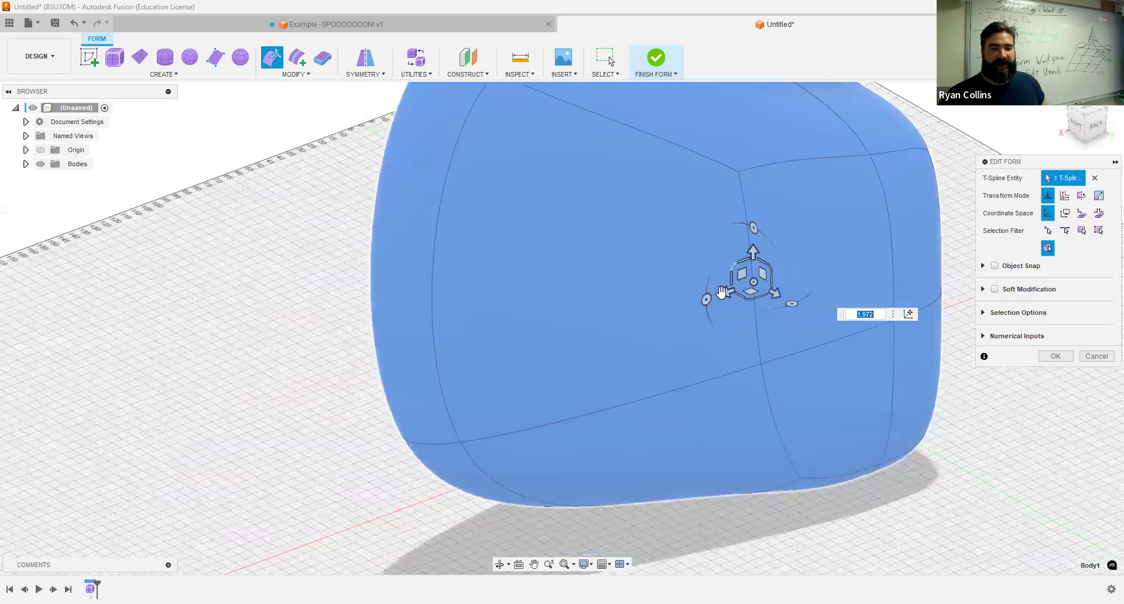
{"action": "scroll", "coordinate": [644, 375], "scroll_direction": "down", "scroll_amount": 5}
{"action": "middle_click_drag", "start_coordinate": [694, 377], "coordinate": [673, 359], "text": "shift"}
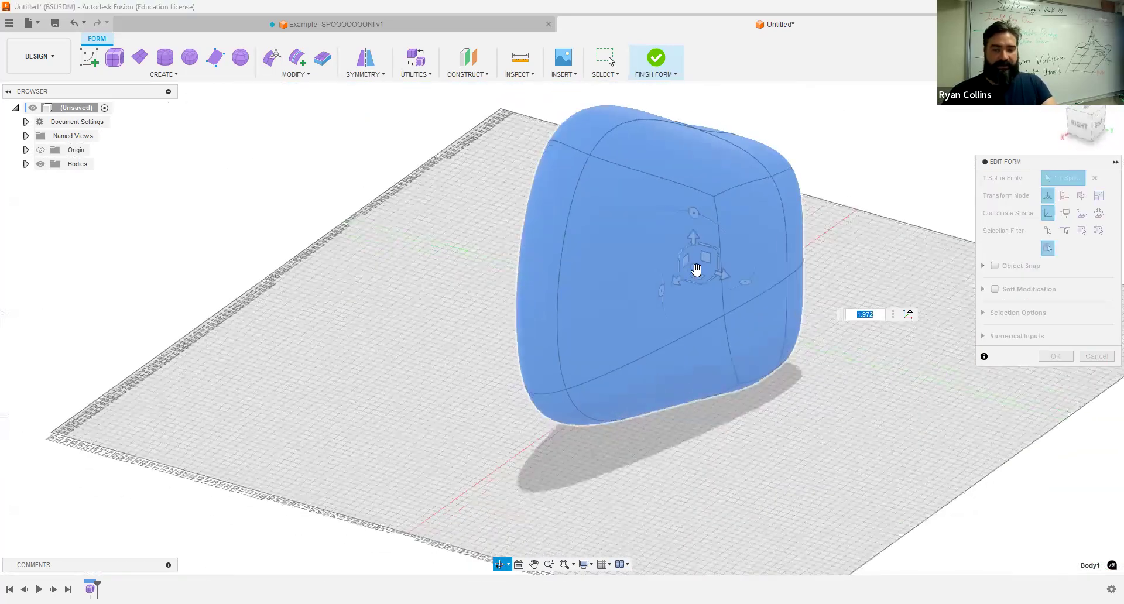
{"action": "scroll", "coordinate": [697, 267], "scroll_direction": "up", "scroll_amount": 3}
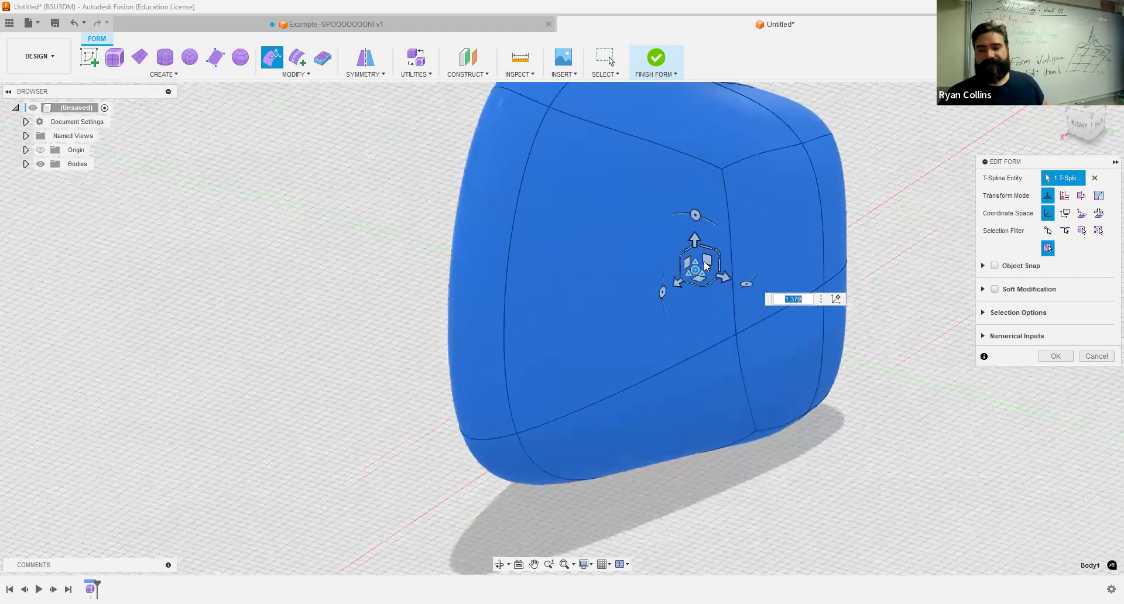
{"action": "left_click", "coordinate": [904, 403]}
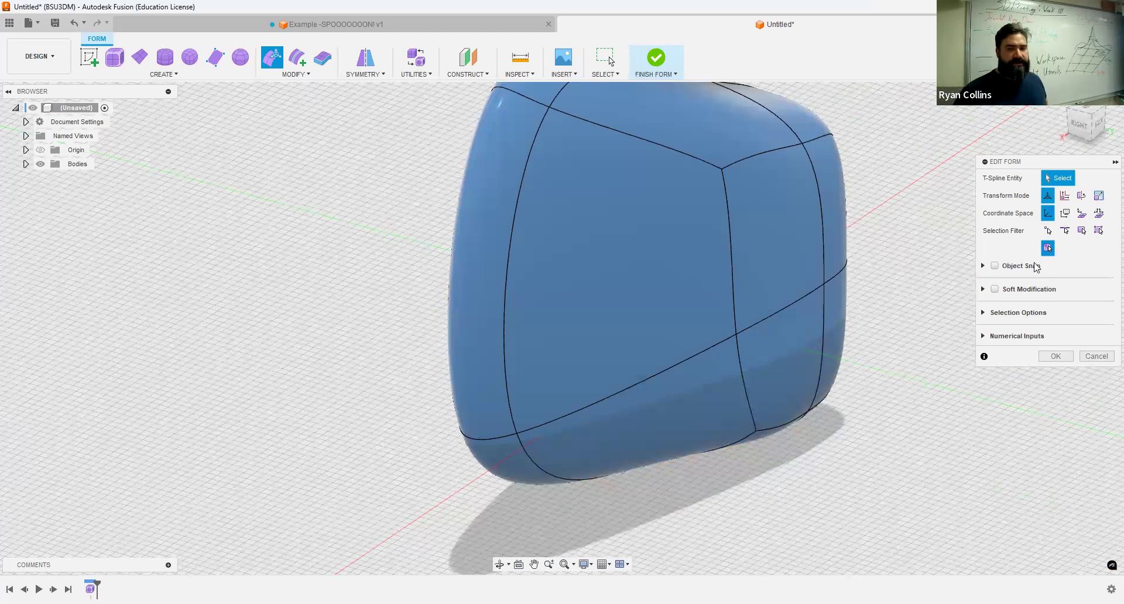
With the face selection filter, extrude the large side face along the green axis in several sections, enlarge the end face into a flare, and accept Edit Form.
{"action": "left_click", "coordinate": [1083, 232]}
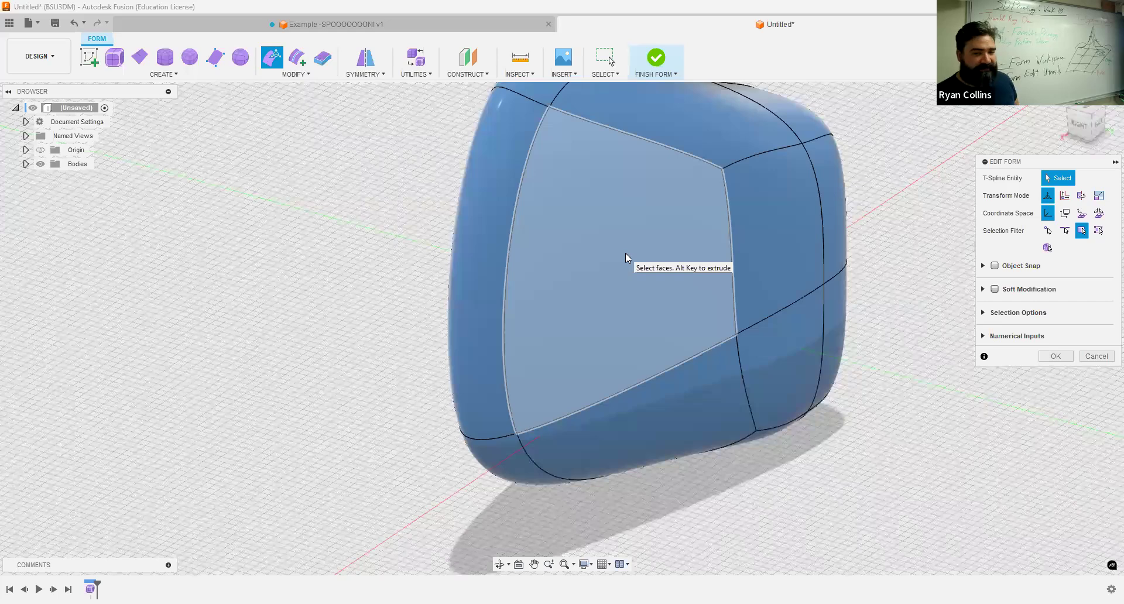
{"action": "scroll", "coordinate": [697, 345], "scroll_direction": "down", "scroll_amount": 2}
{"action": "left_click", "coordinate": [645, 360]}
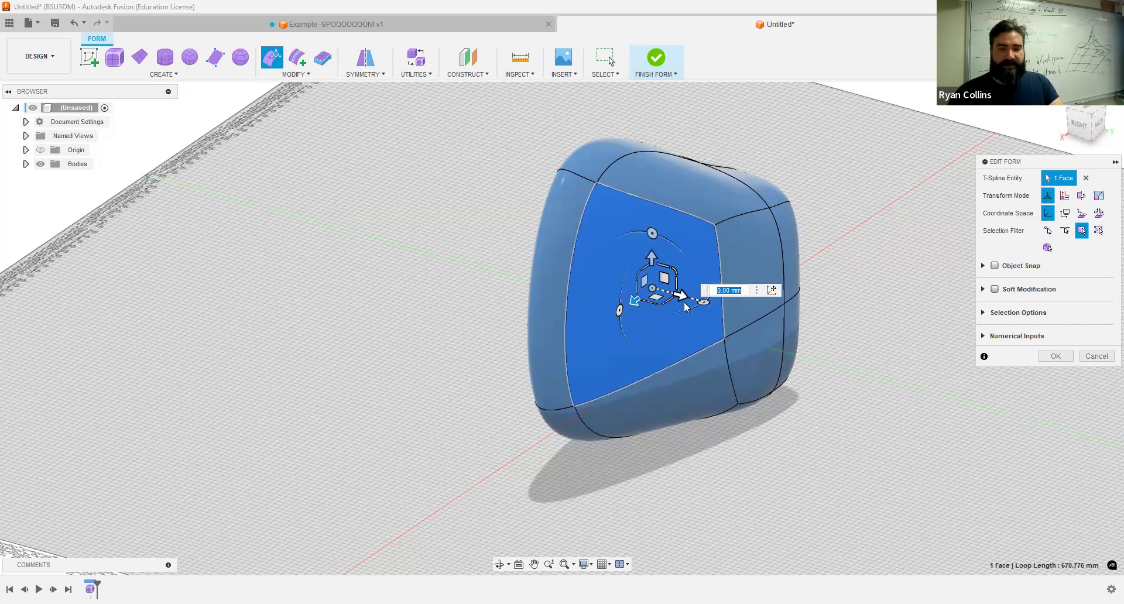
{"action": "left_click_drag", "start_coordinate": [682, 298], "coordinate": [689, 298]}
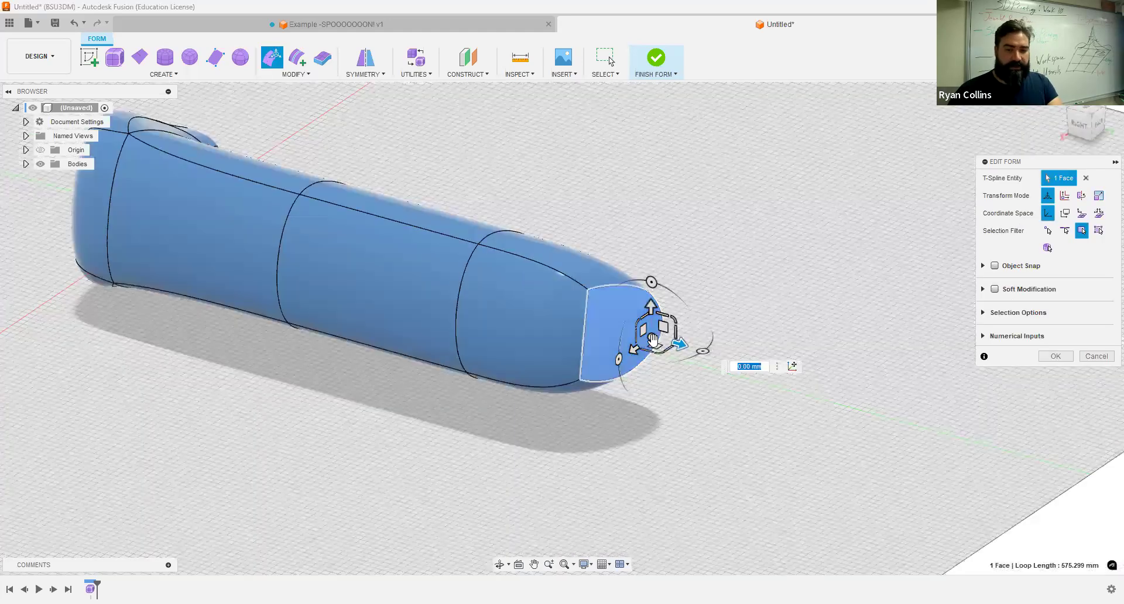
{"action": "left_click_drag", "start_coordinate": [652, 337], "coordinate": [673, 155]}
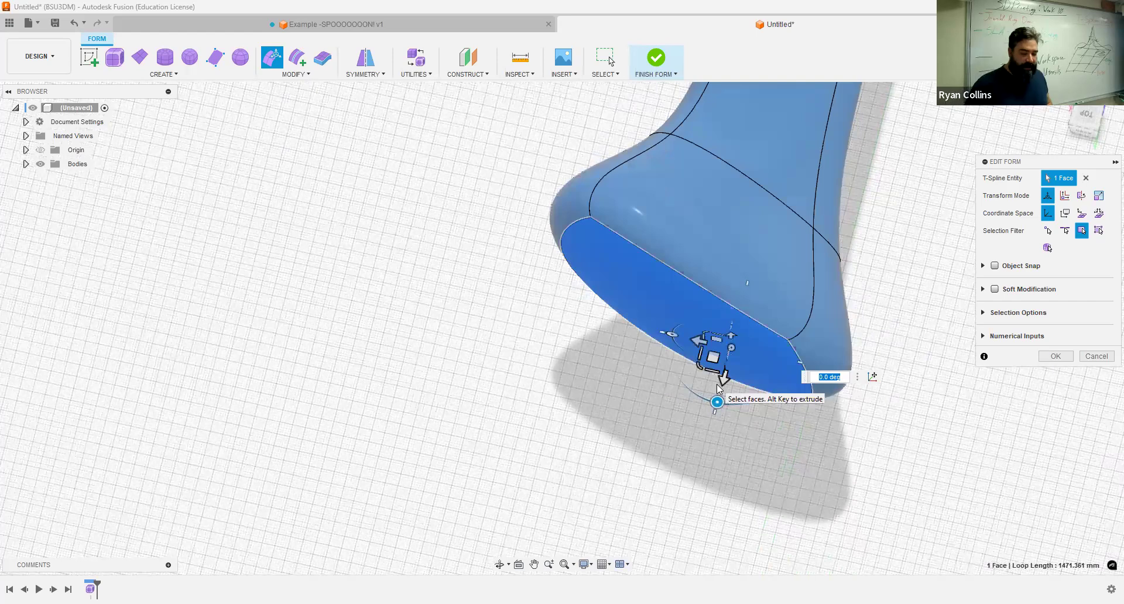
{"action": "key", "text": "BackSpace"}
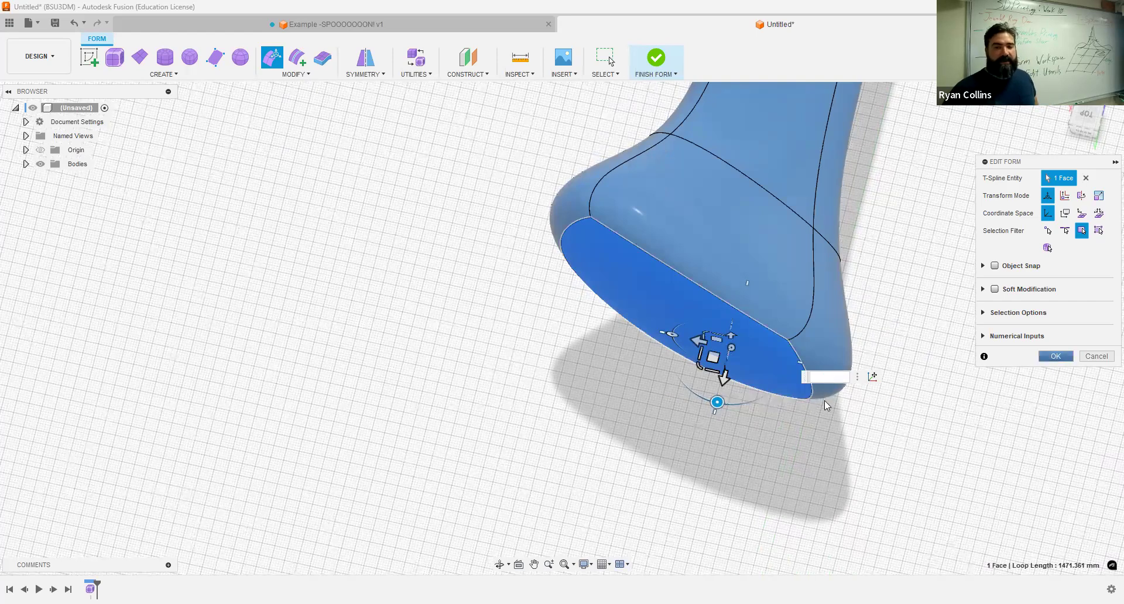
{"action": "key", "text": "Return"}
Delete the large end face of the flared section to leave that end of the body open.
{"action": "scroll", "coordinate": [654, 446], "scroll_direction": "down", "scroll_amount": 2}
{"action": "middle_click_drag", "start_coordinate": [644, 405], "coordinate": [679, 287], "text": "shift"}
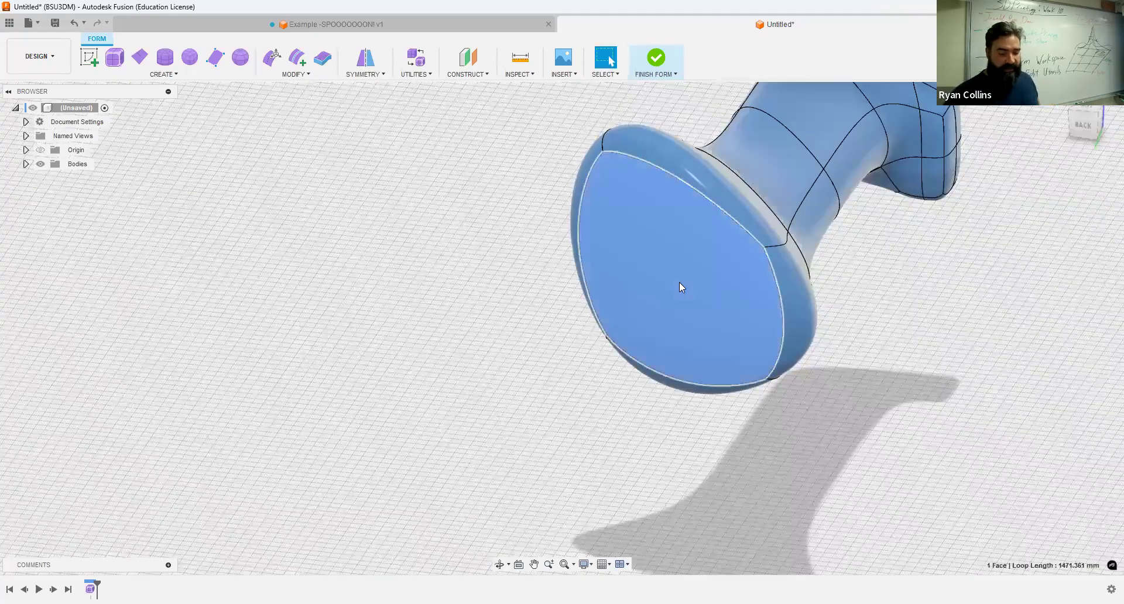
{"action": "key", "text": "Delete"}
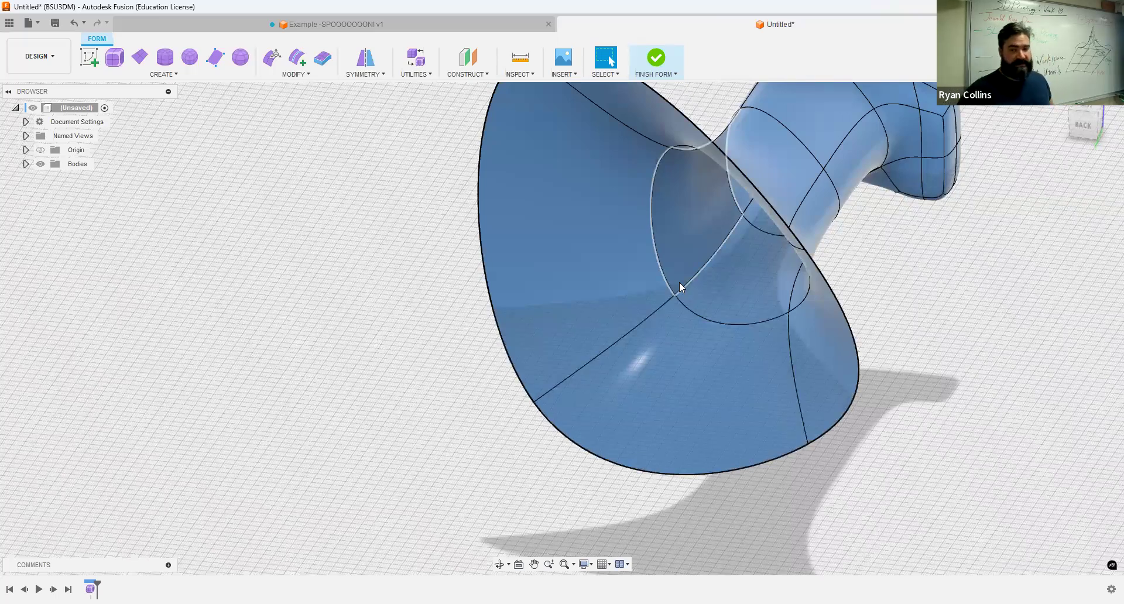
{"action": "scroll", "coordinate": [806, 374], "scroll_direction": "down", "scroll_amount": 3}
{"action": "middle_click_drag", "start_coordinate": [781, 337], "coordinate": [816, 338], "text": "shift"}
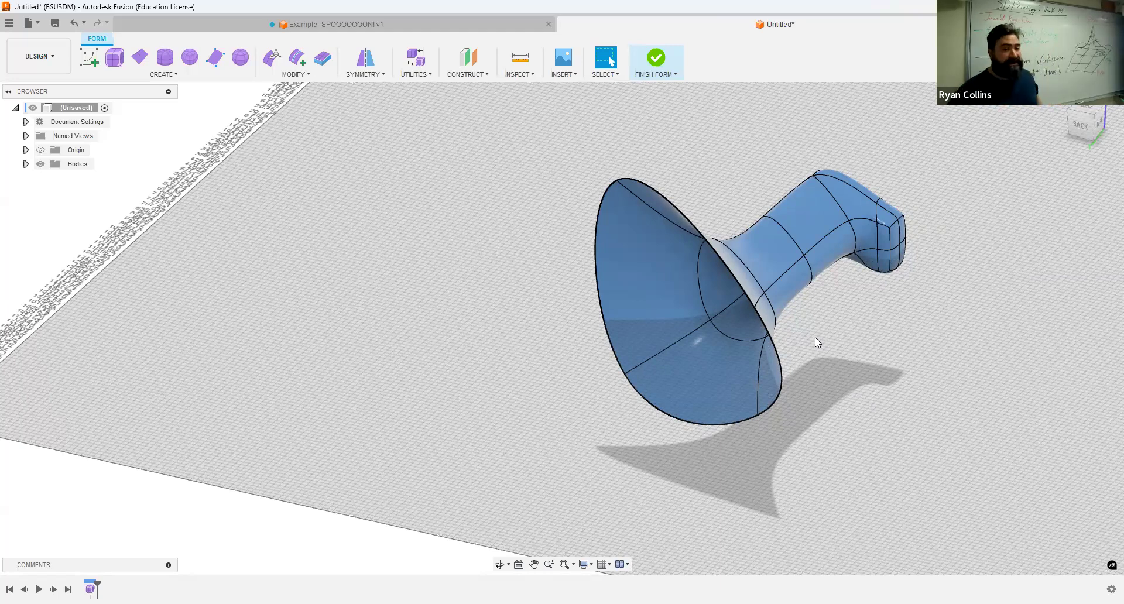
Apply Fill Hole to the rim edge of the open flared end and try the Fill Star and Collapse modes.
{"action": "left_click", "coordinate": [310, 76]}
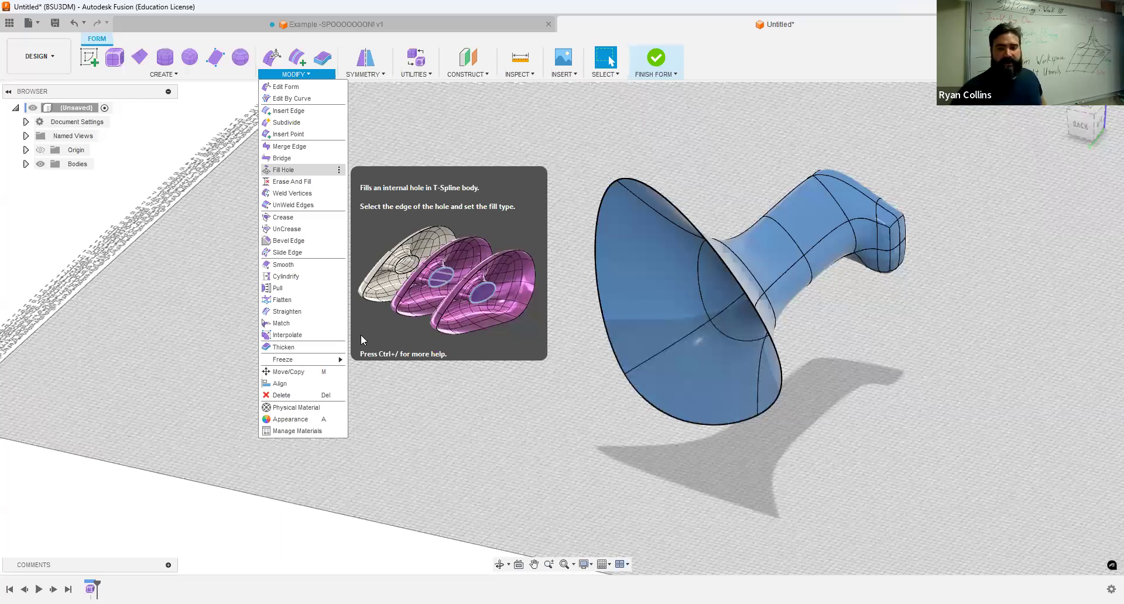
{"action": "left_click", "coordinate": [285, 171]}
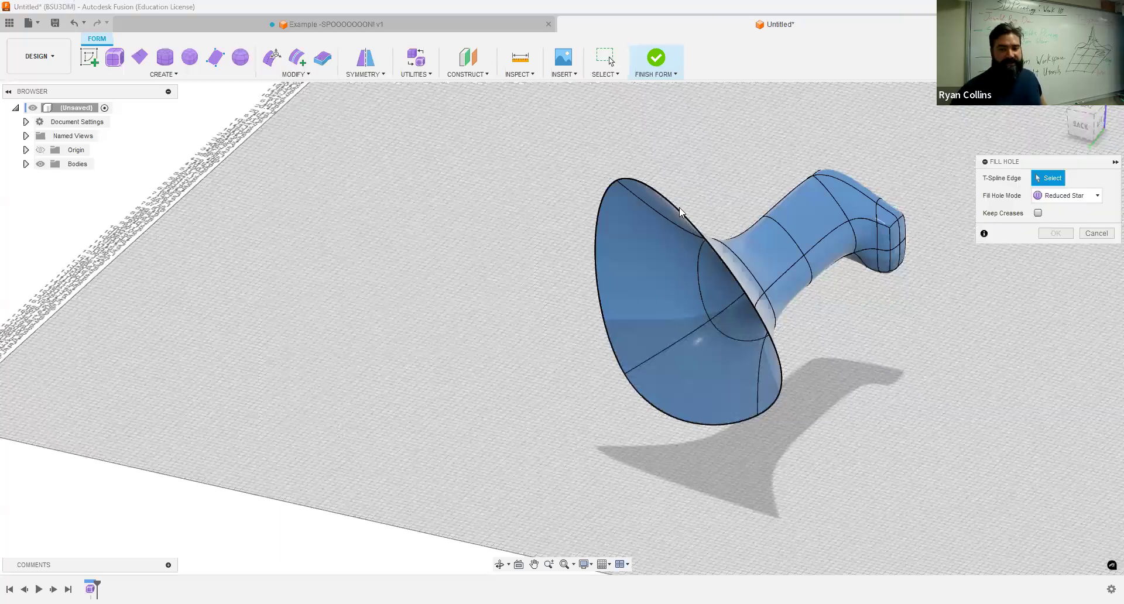
{"action": "left_click", "coordinate": [679, 211]}
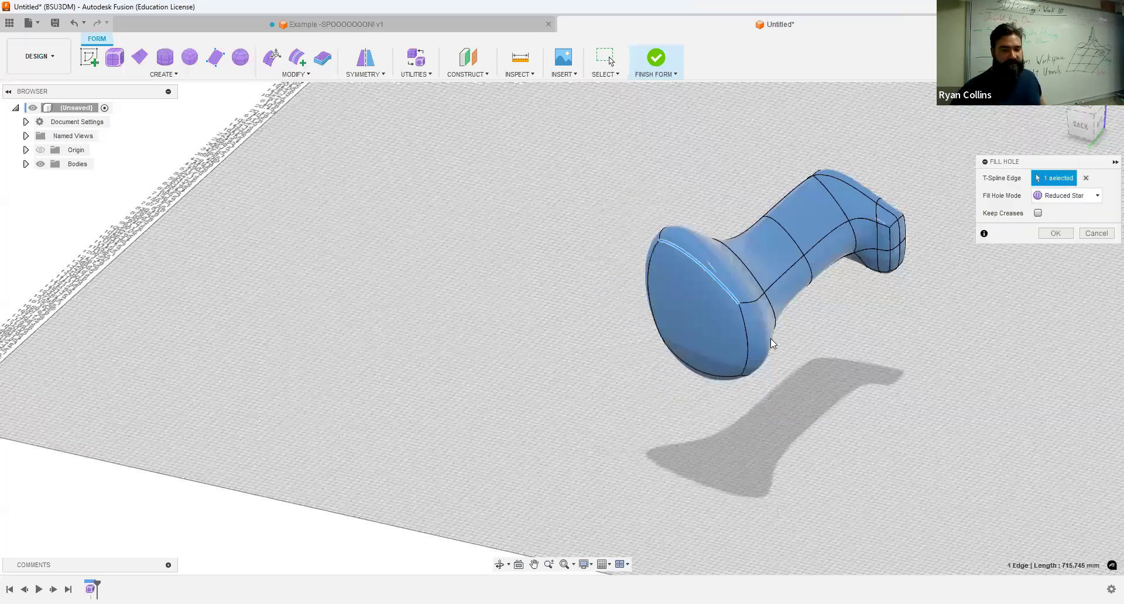
{"action": "left_click", "coordinate": [1076, 199]}
{"action": "left_click", "coordinate": [1057, 223]}
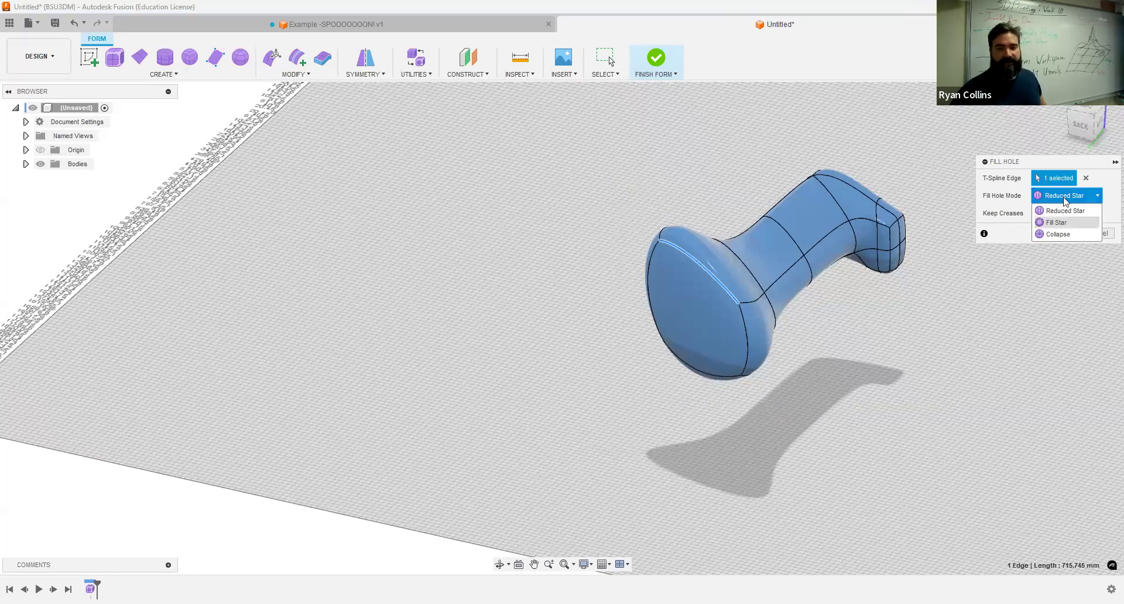
{"action": "left_click", "coordinate": [1066, 199]}
{"action": "left_click", "coordinate": [1060, 236]}
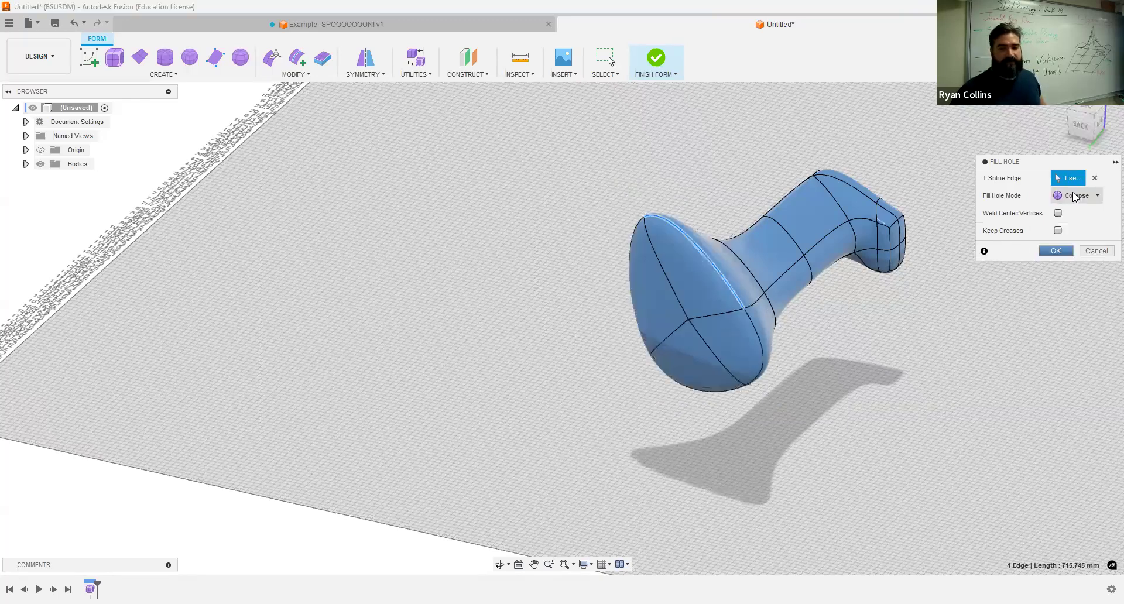
Set the fill mode to Reduced Star with Keep Creases enabled and accept the flat cap on the flared end.
{"action": "left_click", "coordinate": [1076, 197]}
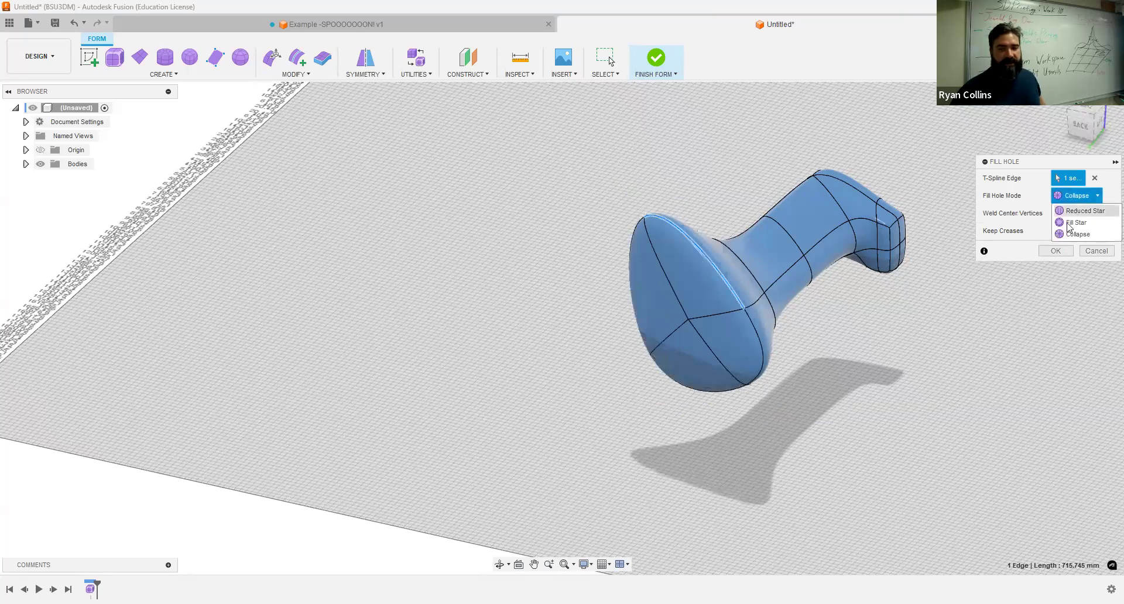
{"action": "left_click", "coordinate": [1075, 212]}
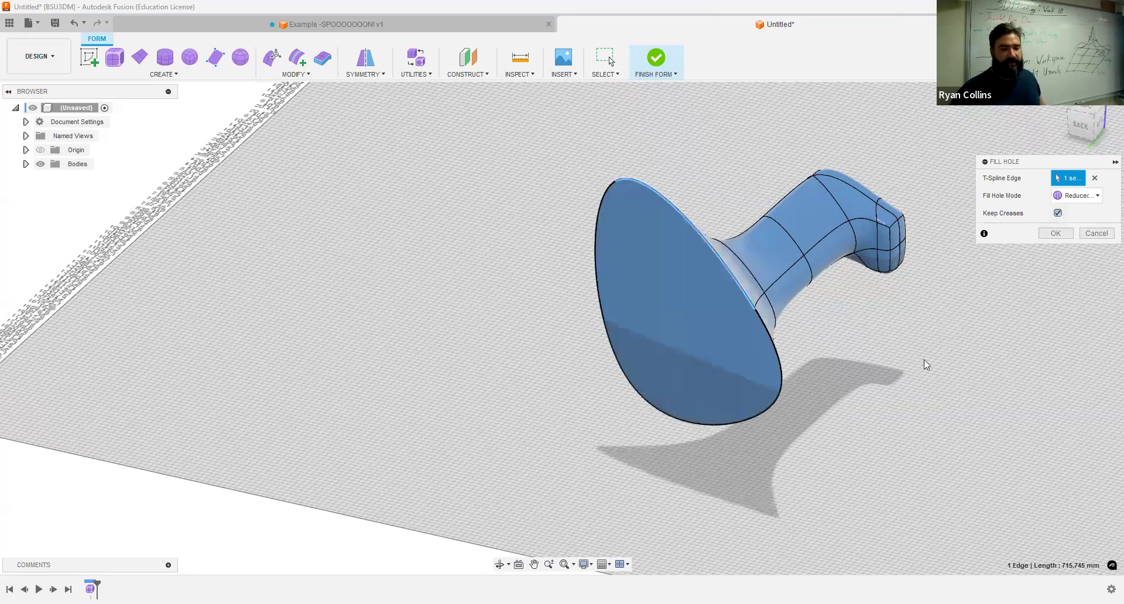
{"action": "middle_click_drag", "start_coordinate": [862, 374], "coordinate": [806, 367], "text": "shift"}
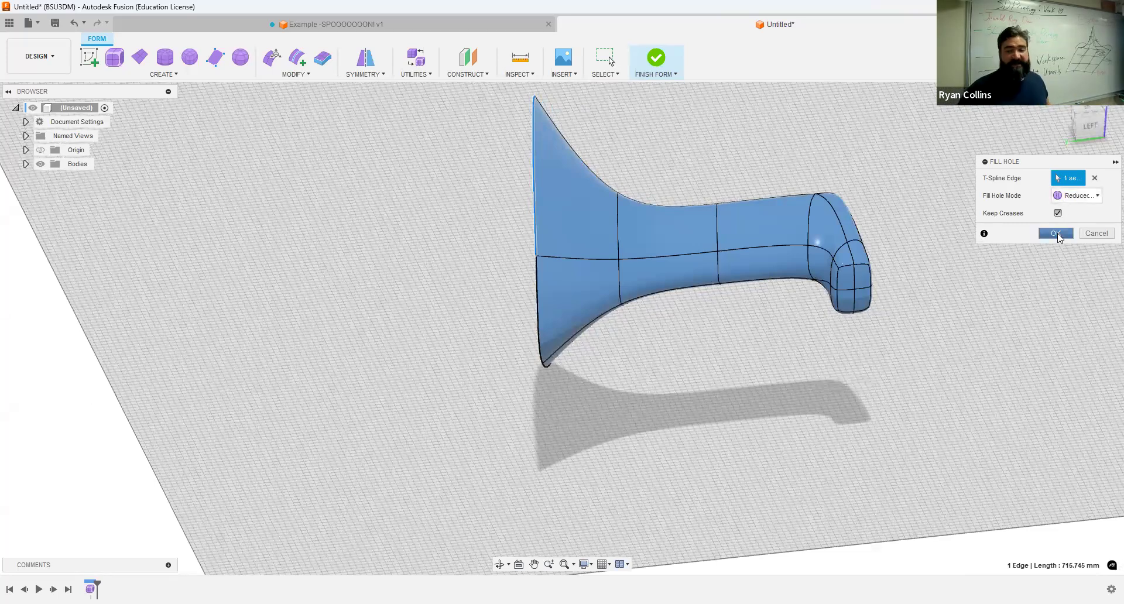
{"action": "left_click", "coordinate": [1057, 236]}
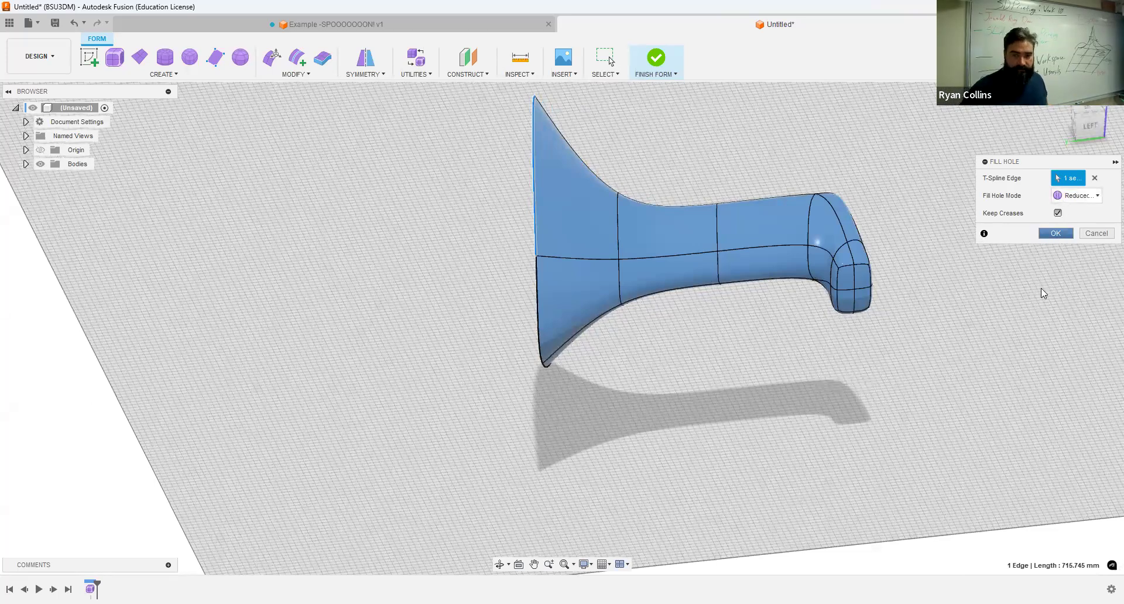
Finish the form to convert the flared T-Spline into a solid, and select the resulting body in the browser's Bodies folder.
{"action": "scroll", "coordinate": [999, 342], "scroll_direction": "down", "scroll_amount": 3}
{"action": "middle_click_drag", "start_coordinate": [980, 254], "coordinate": [896, 280]}
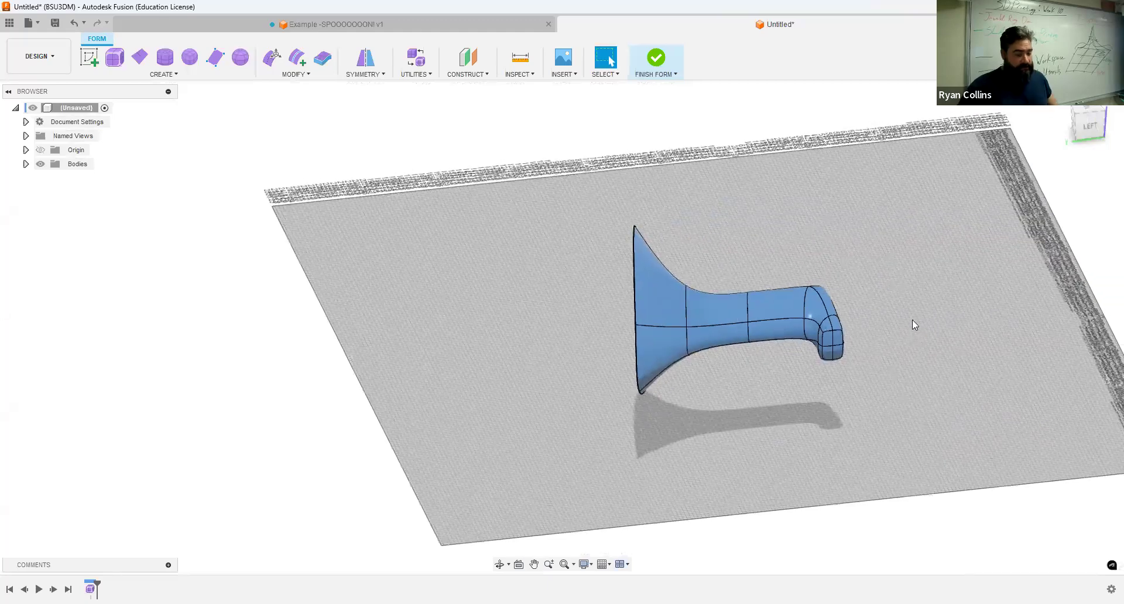
{"action": "scroll", "coordinate": [888, 361], "scroll_direction": "up", "scroll_amount": 6}
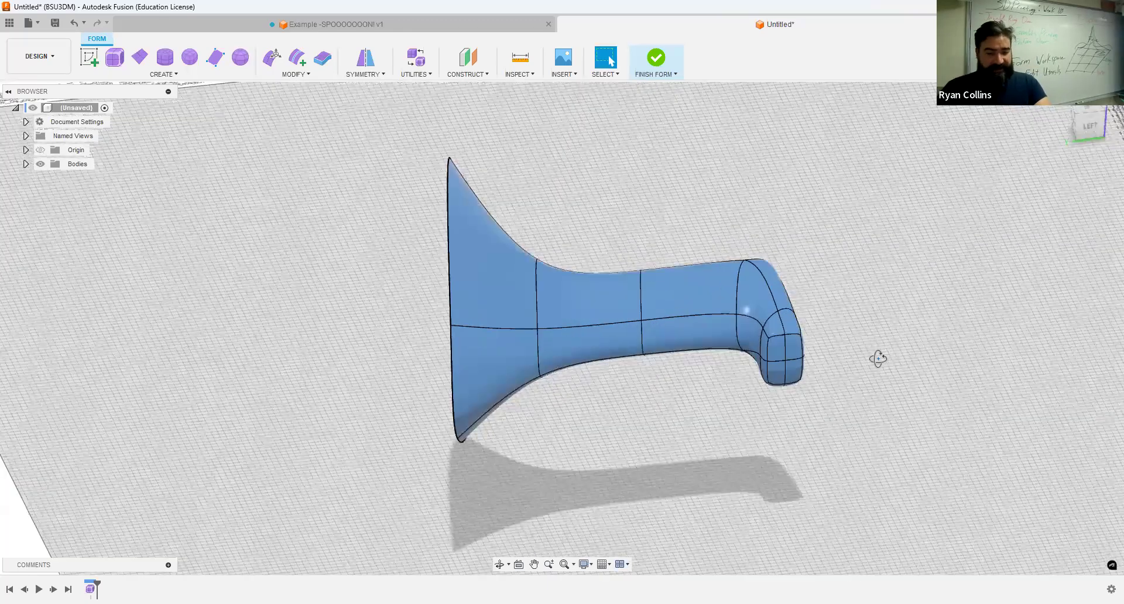
{"action": "middle_click_drag", "start_coordinate": [759, 360], "coordinate": [240, 164], "text": "shift"}
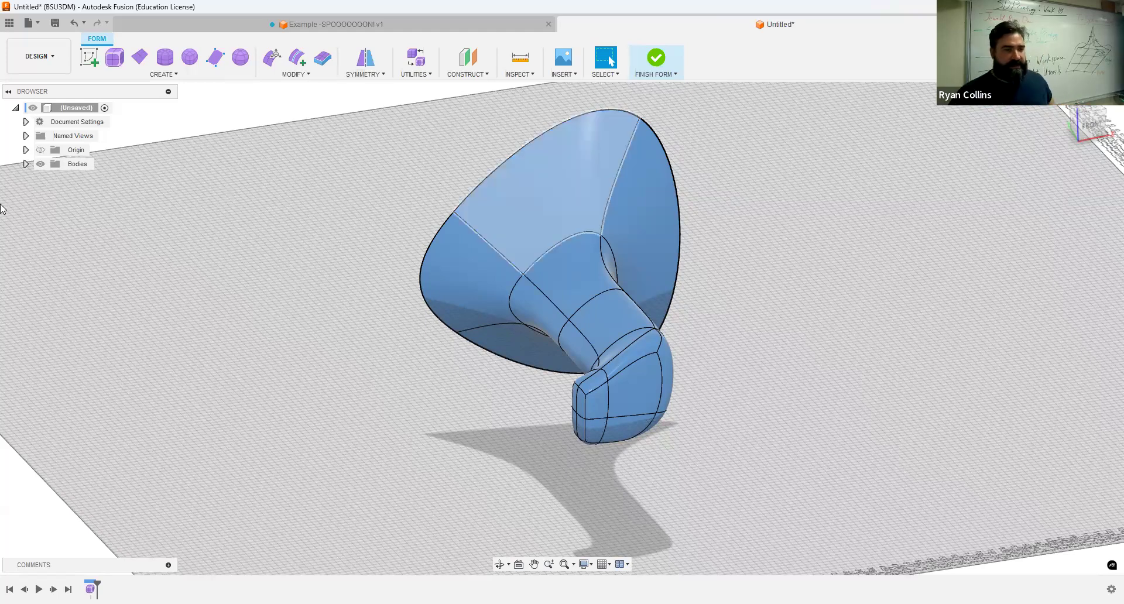
{"action": "left_click", "coordinate": [650, 61]}
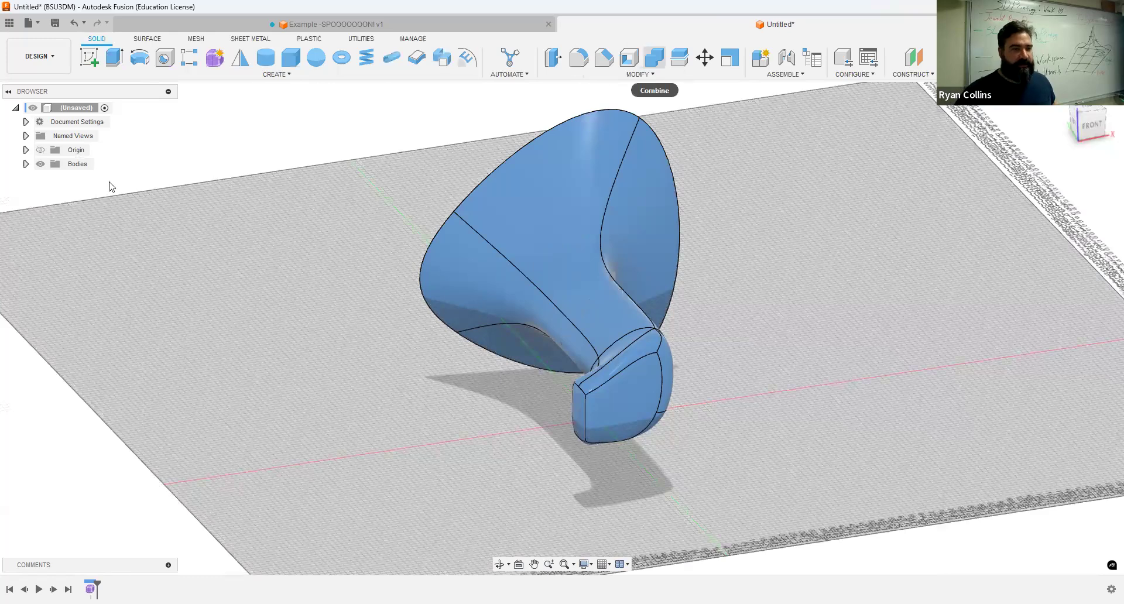
{"action": "left_click", "coordinate": [25, 164]}
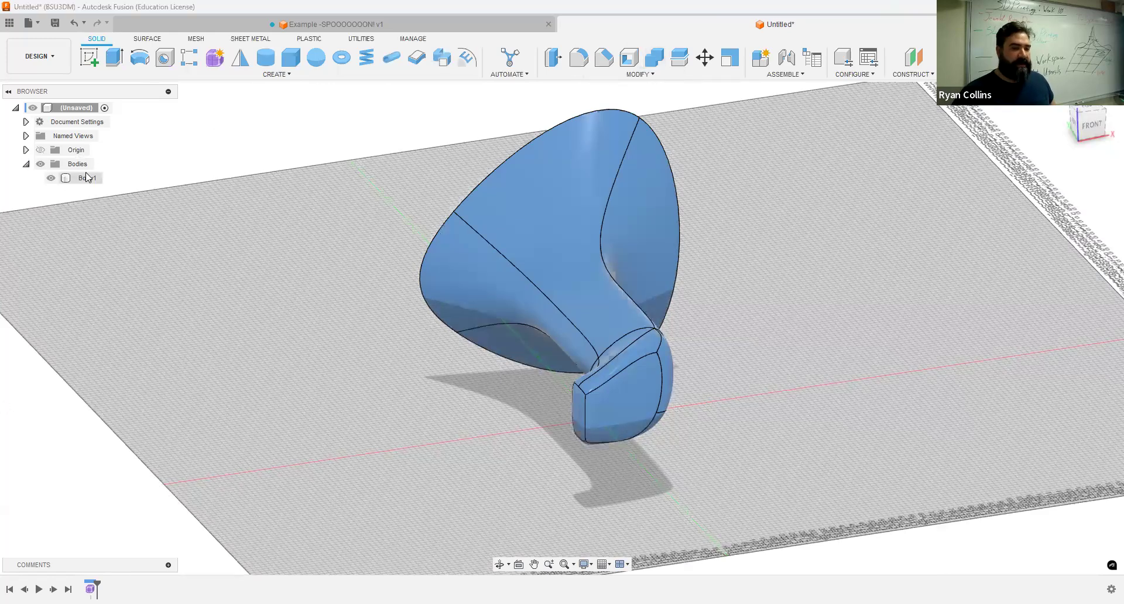
{"action": "left_click", "coordinate": [88, 178]}
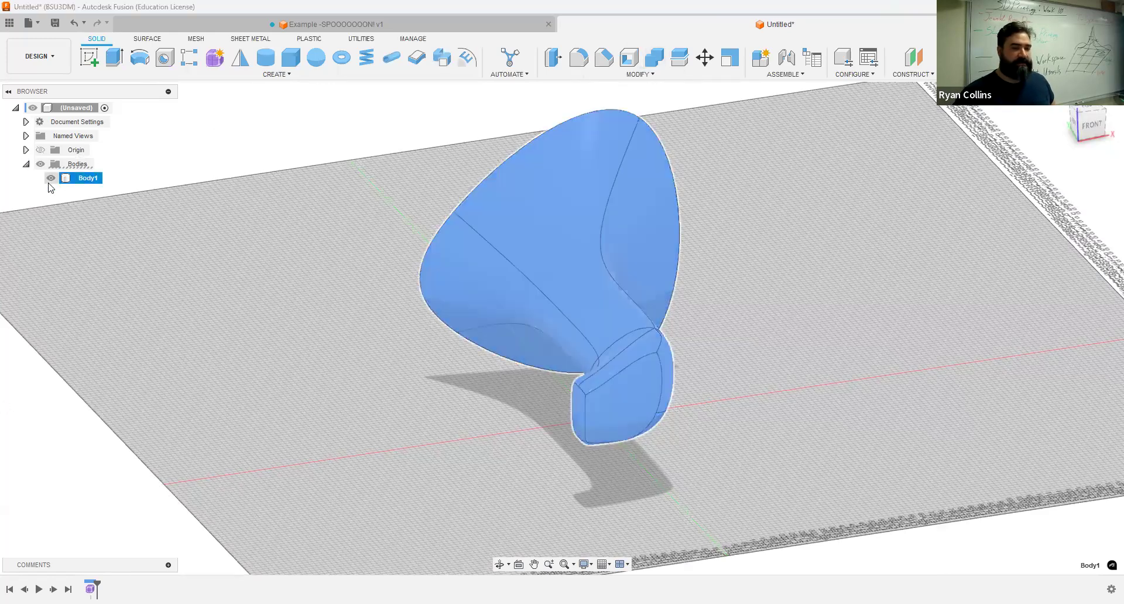
Create a new form and place a T-Spline sphere centred on the origin with a diameter of 100 mm.
{"action": "left_click", "coordinate": [215, 59]}
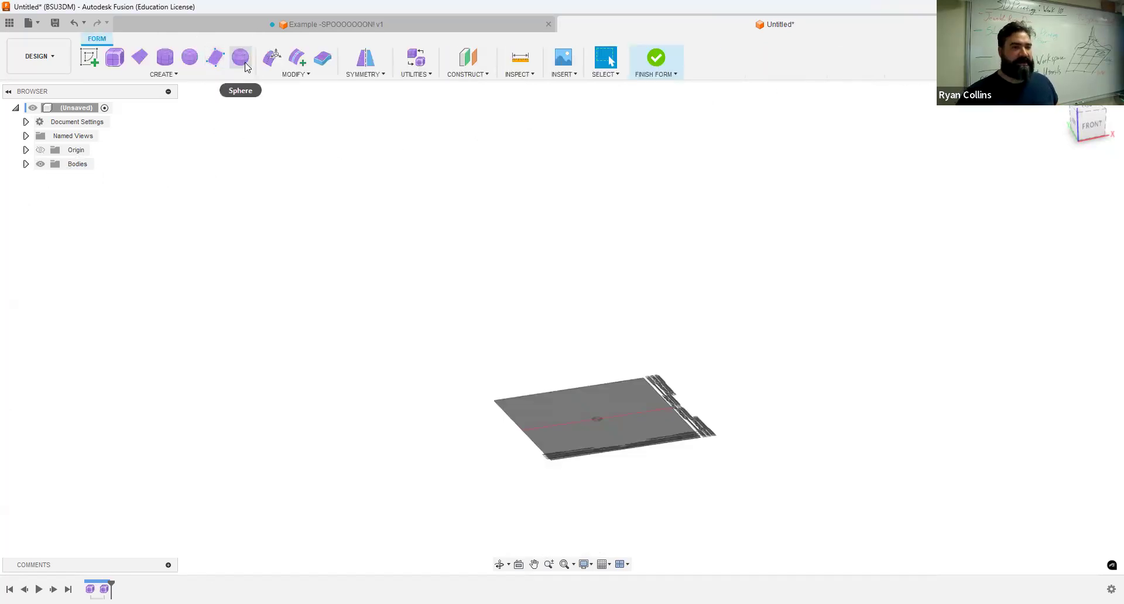
{"action": "left_click", "coordinate": [242, 57]}
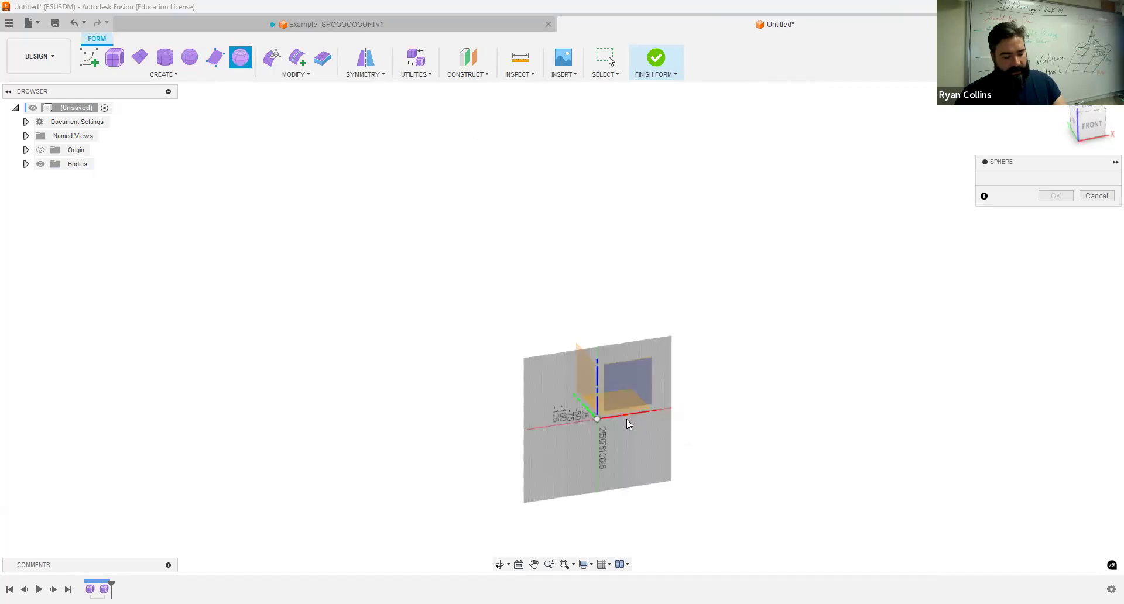
{"action": "left_click", "coordinate": [521, 446]}
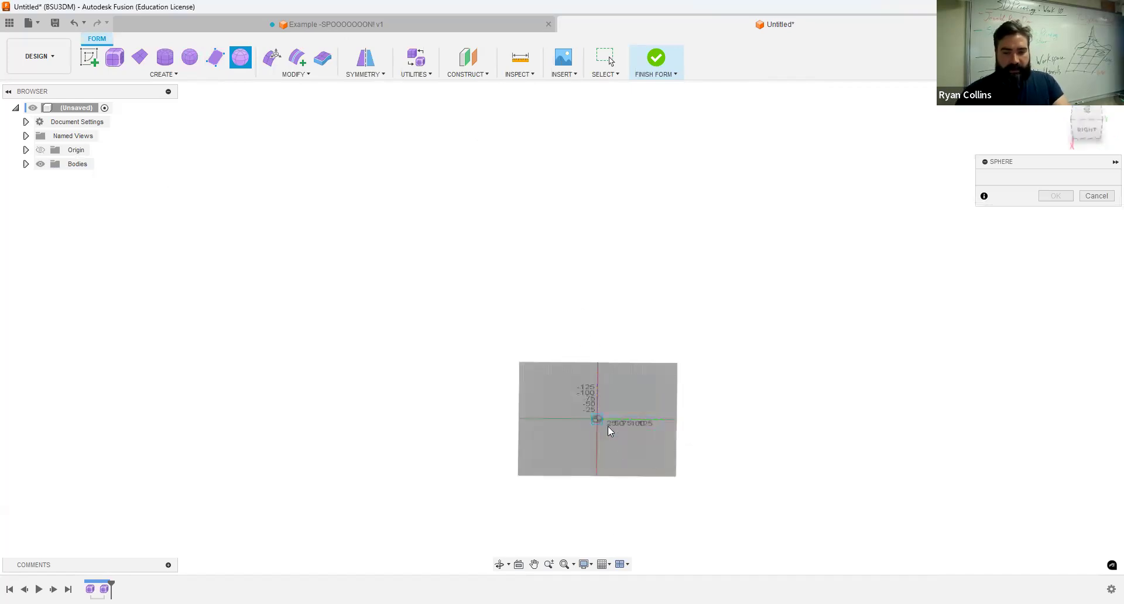
{"action": "left_click", "coordinate": [607, 426]}
{"action": "type", "text": "100"}
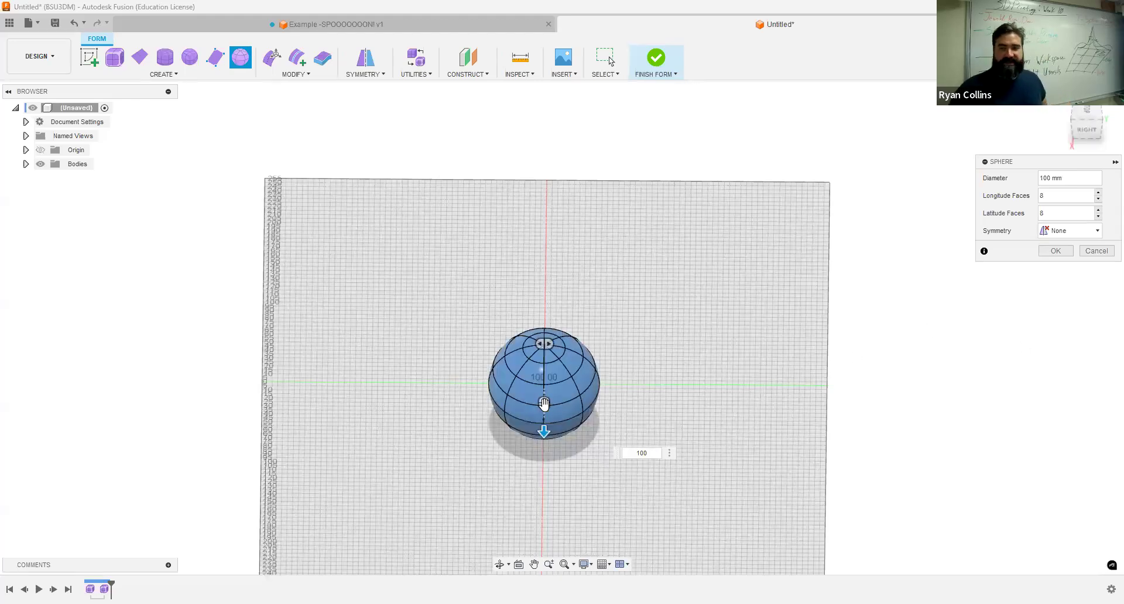
Set the sphere's longitude faces and latitude faces to 6 each, keep symmetry at None, and accept the sphere.
{"action": "left_click", "coordinate": [1032, 201]}
{"action": "key", "text": "BackSpace"}
{"action": "type", "text": "6"}
{"action": "key", "text": "Tab"}
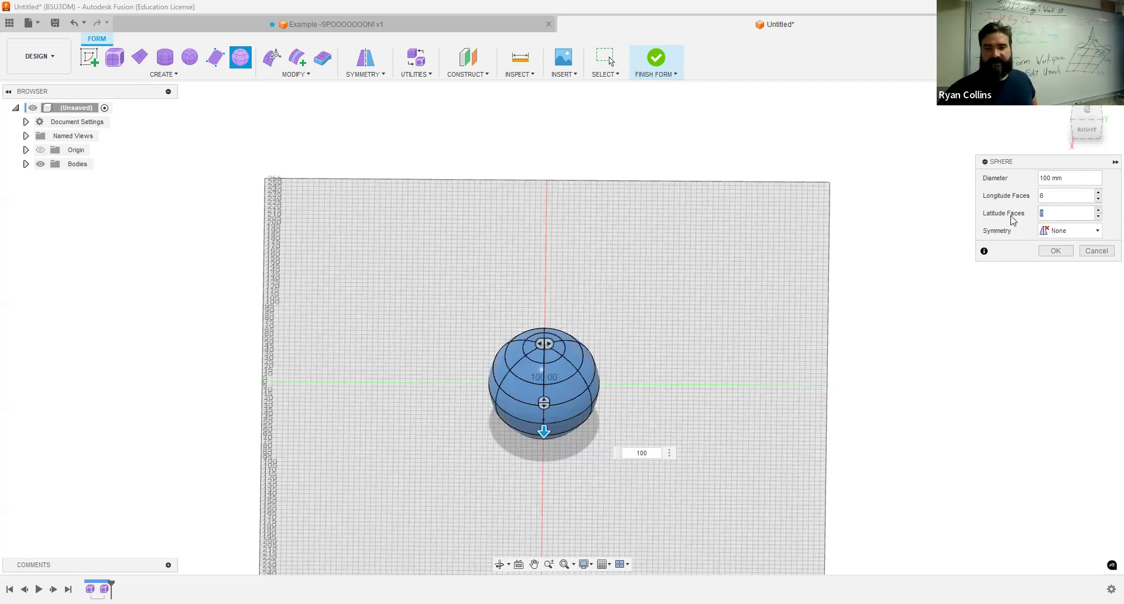
{"action": "type", "text": "6"}
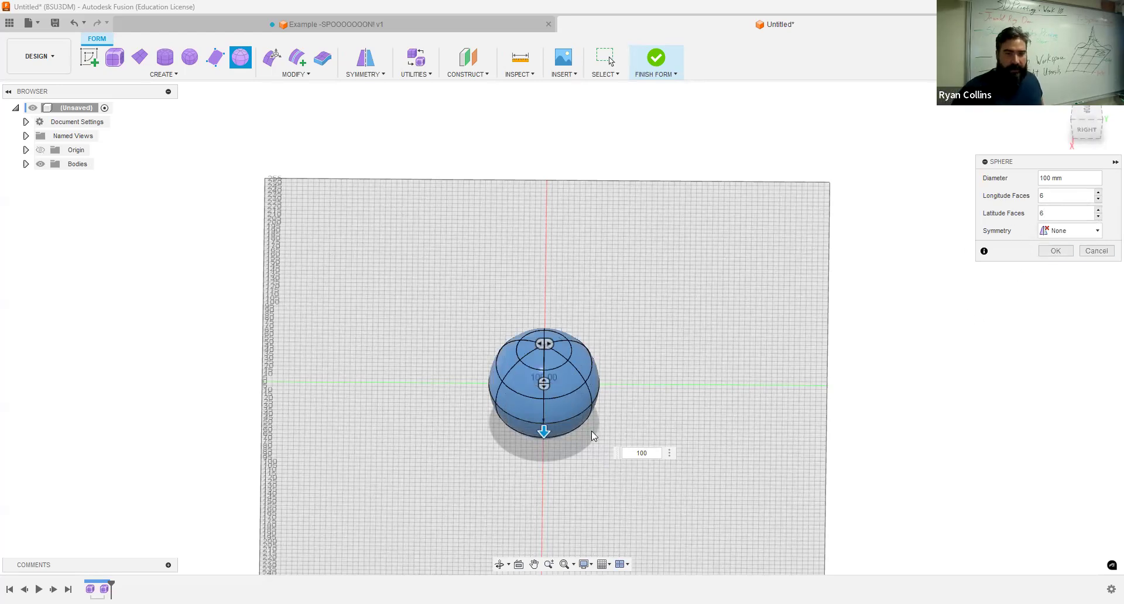
{"action": "left_click", "coordinate": [1055, 252]}
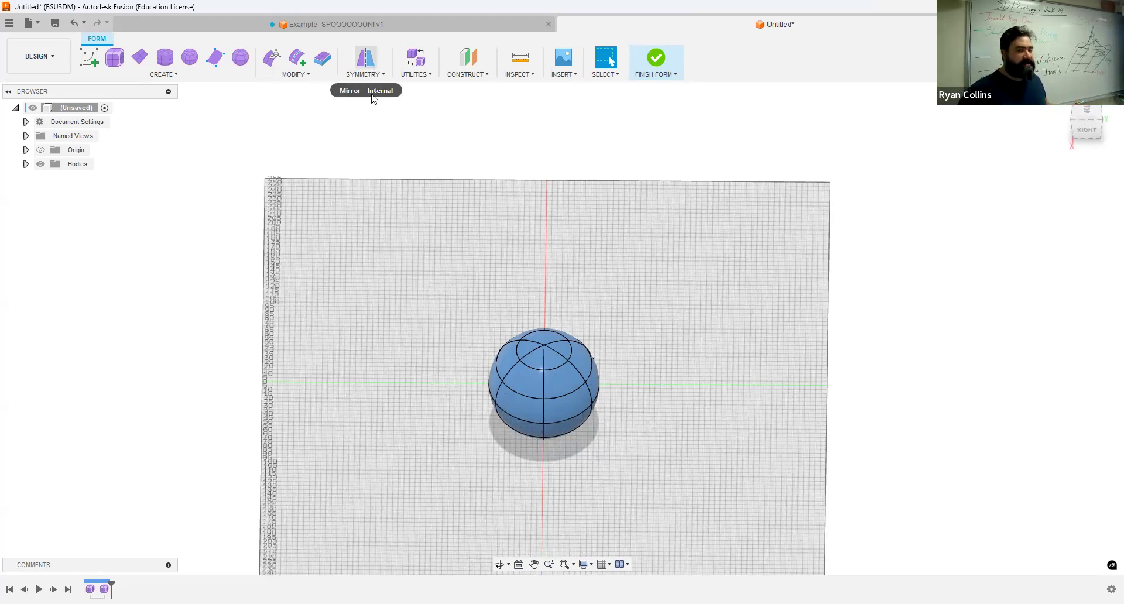
{"action": "scroll", "coordinate": [530, 286], "scroll_direction": "up", "scroll_amount": 3}
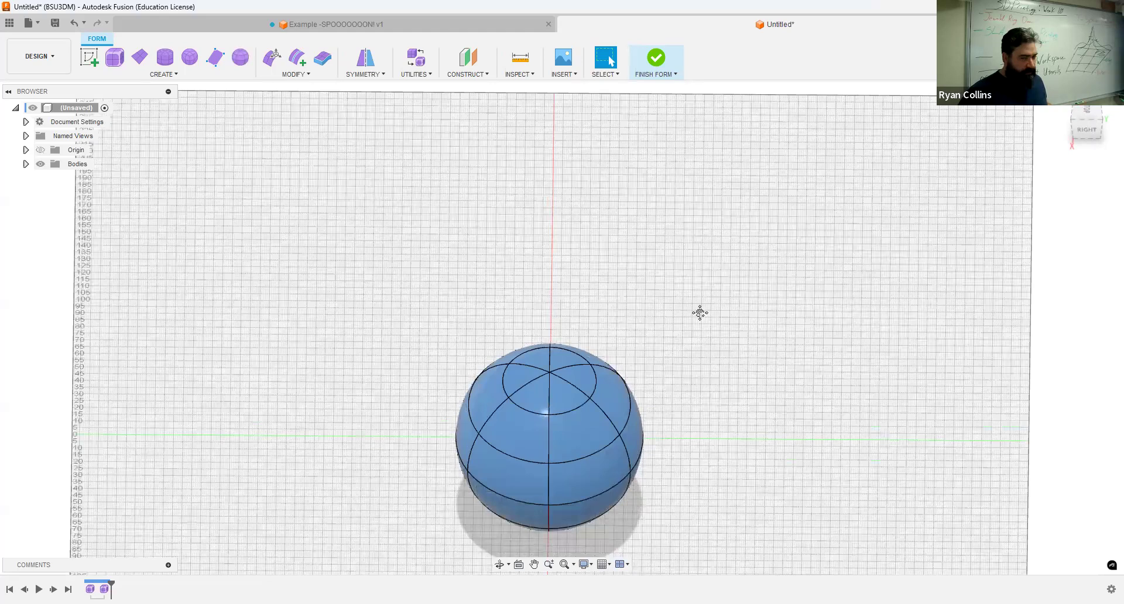
{"action": "middle_click_drag", "start_coordinate": [602, 189], "coordinate": [604, 233]}
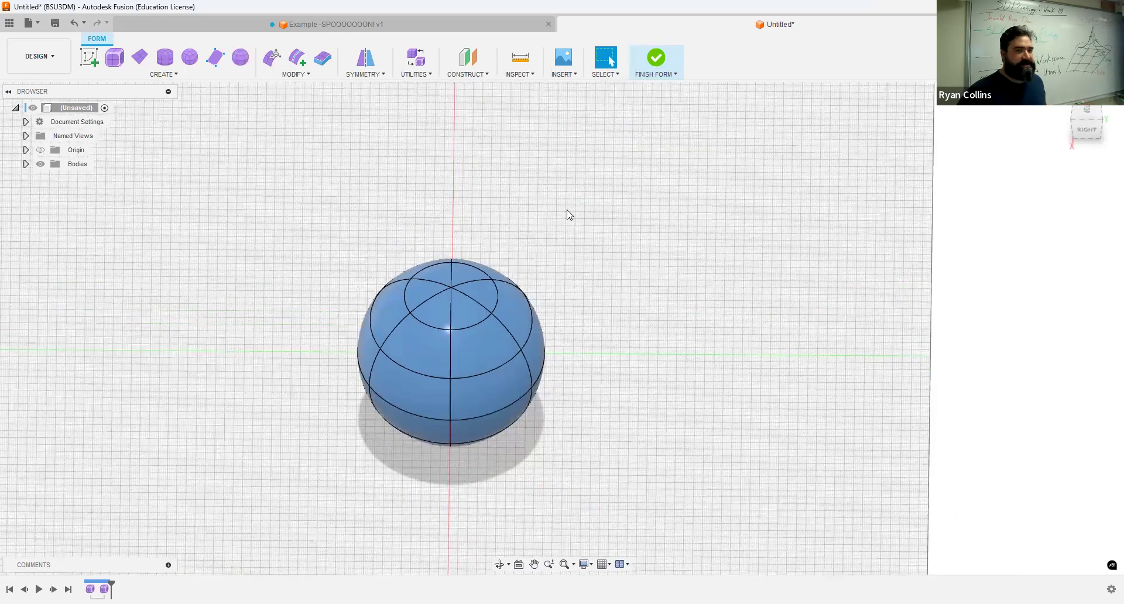
{"action": "left_click", "coordinate": [363, 61]}
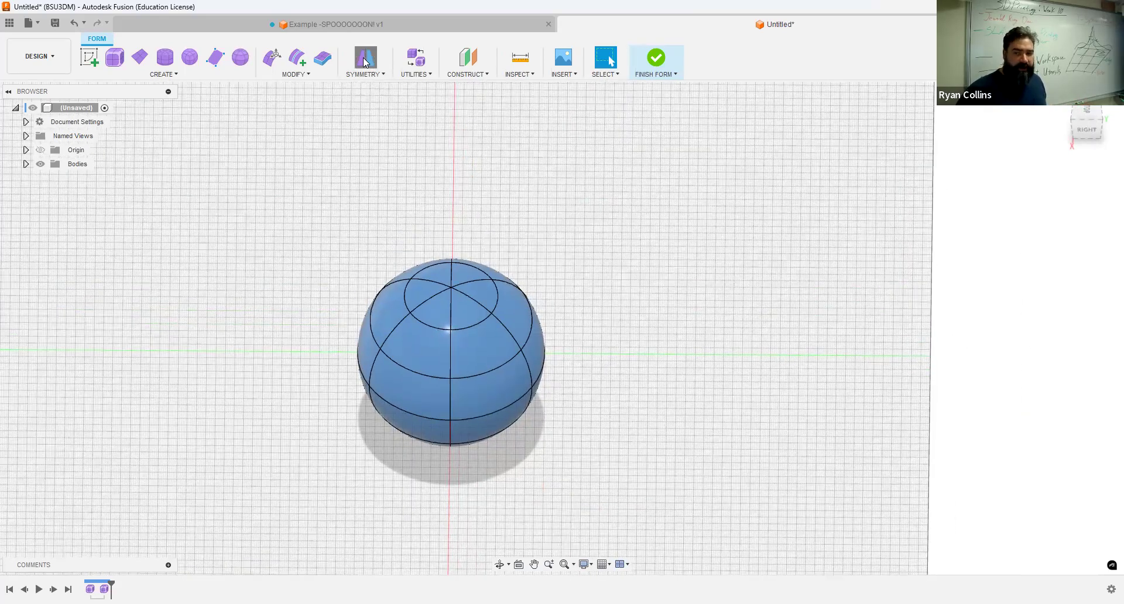
{"action": "left_click", "coordinate": [375, 75]}
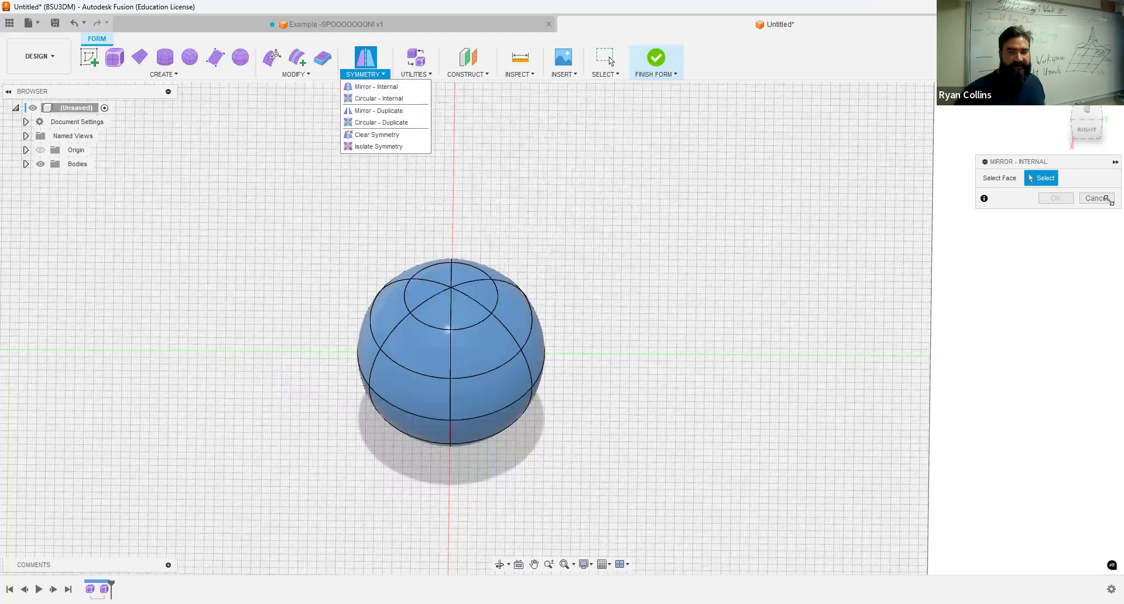
{"action": "left_click", "coordinate": [1096, 198]}
{"action": "left_click", "coordinate": [365, 75]}
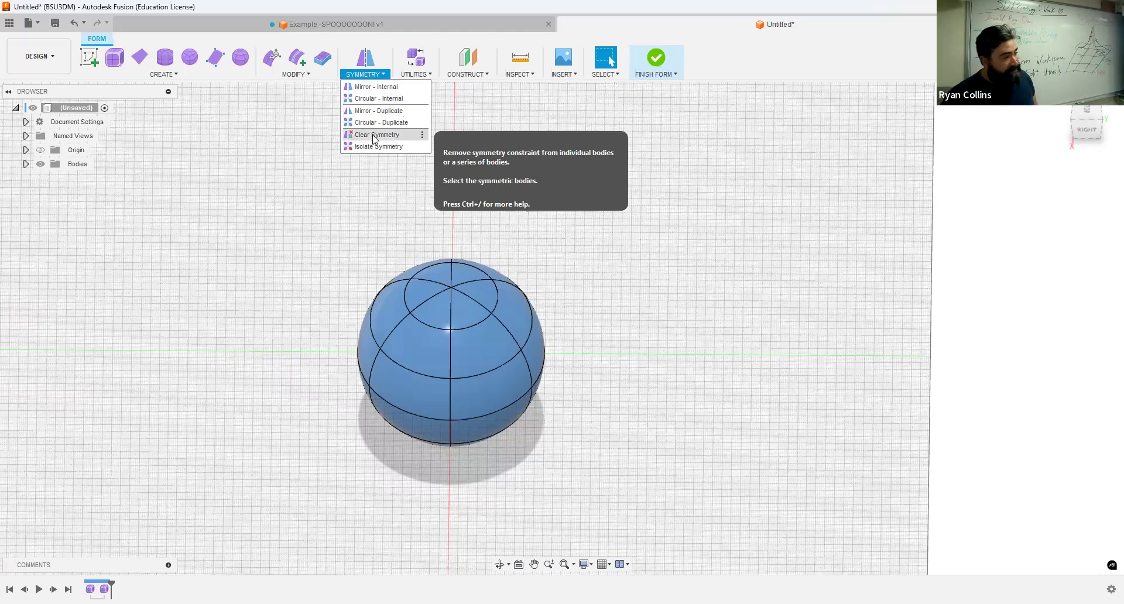
Try Mirror - Internal symmetry on the sphere with different face pairs, including two adjacent faces on either side of the front meridian.
{"action": "left_click", "coordinate": [366, 62]}
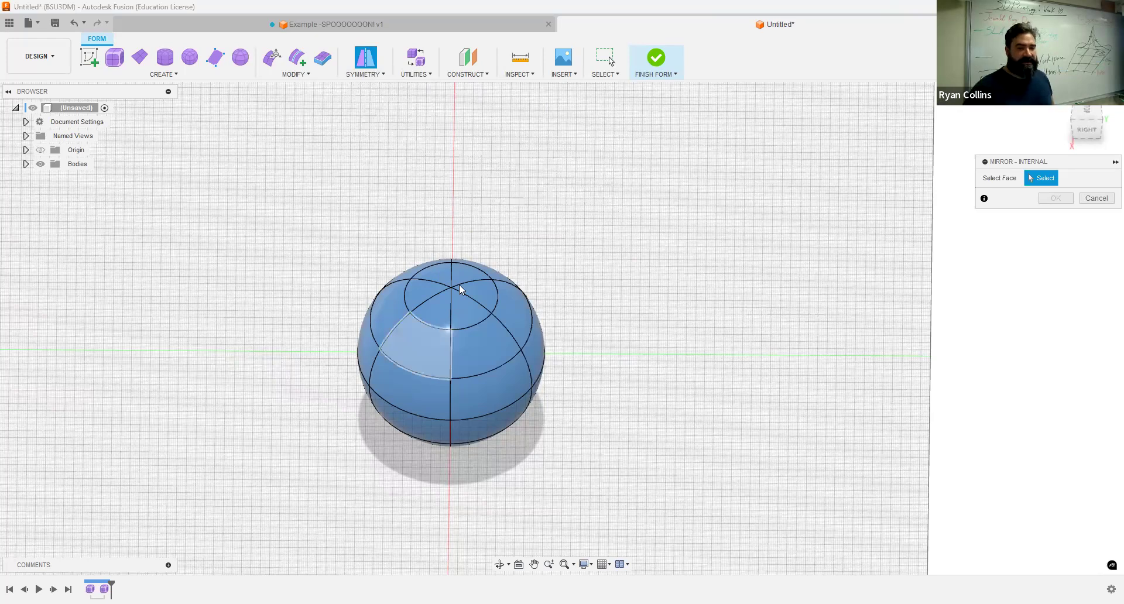
{"action": "left_click", "coordinate": [498, 276]}
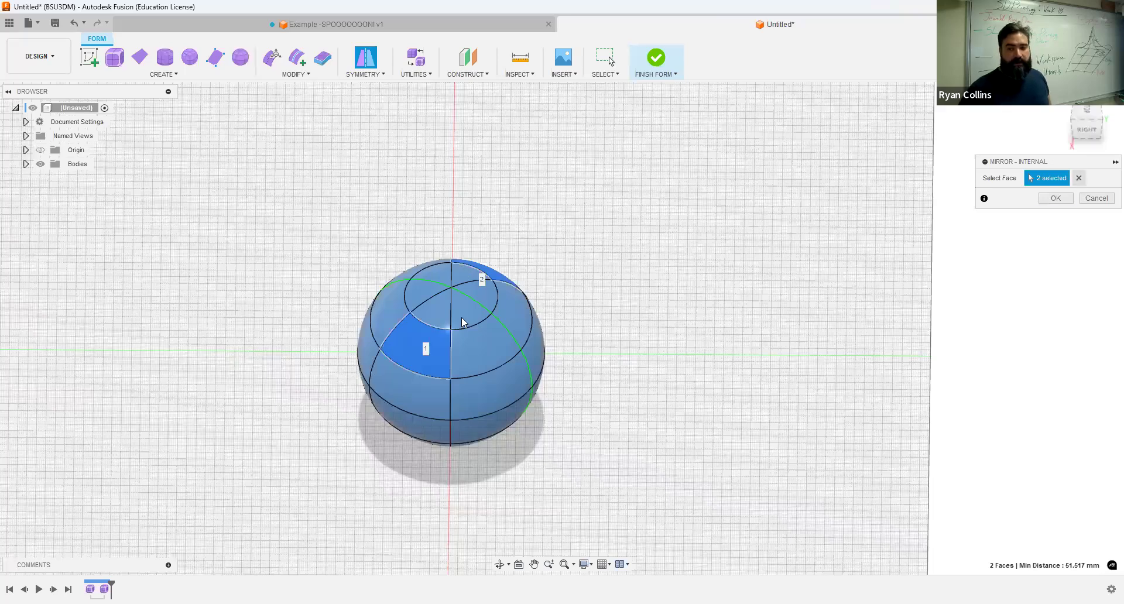
{"action": "left_click", "coordinate": [1082, 181]}
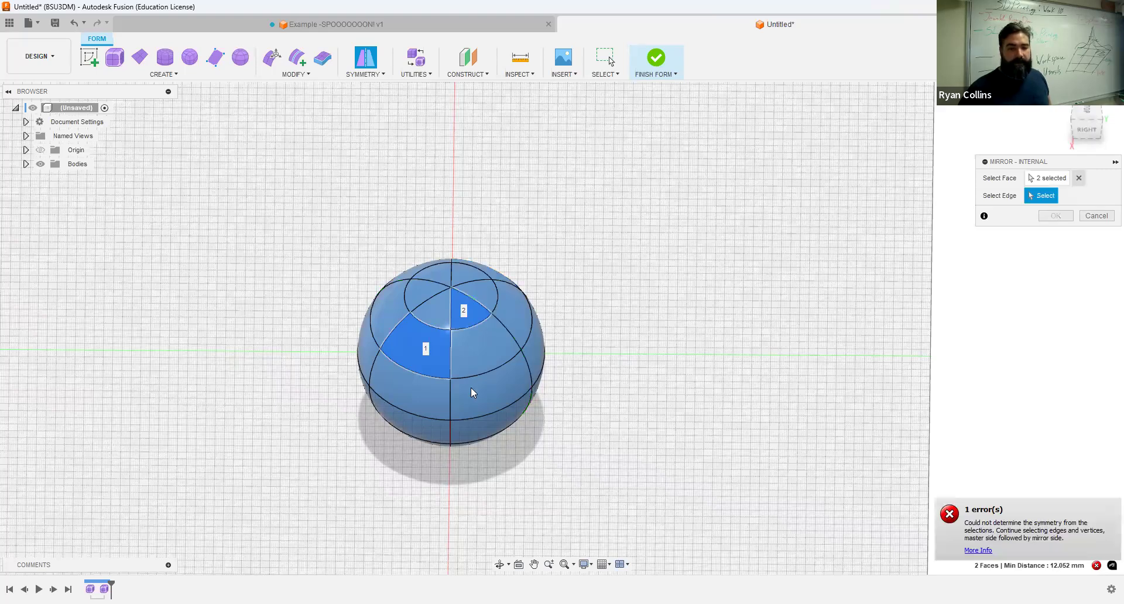
{"action": "left_click", "coordinate": [475, 366]}
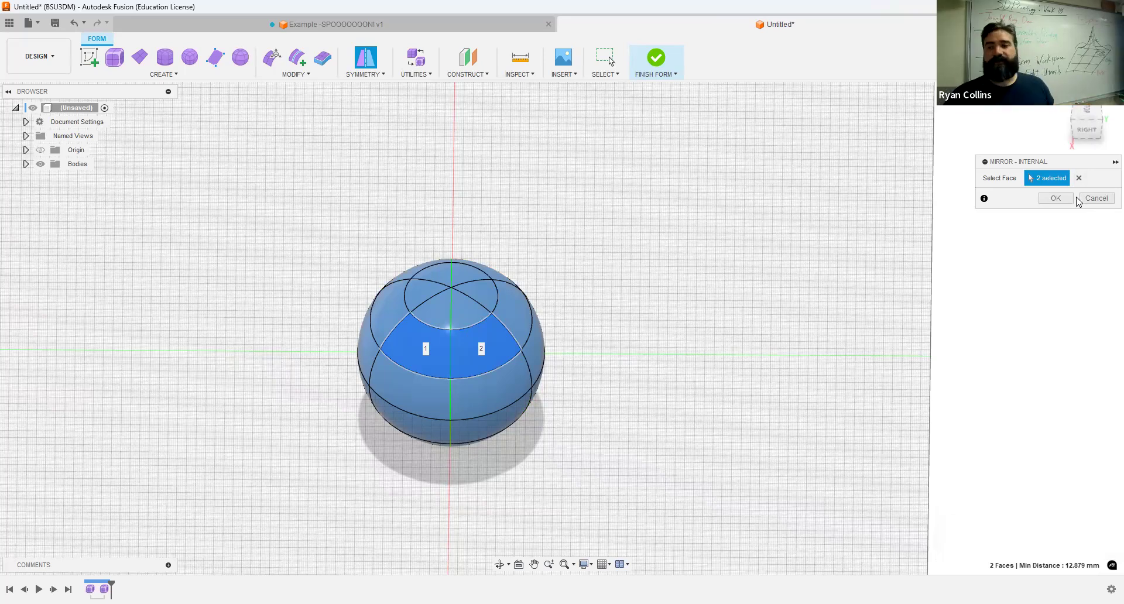
Apply Circular - Internal symmetry to the sphere from one upper-band face, choosing the face marked 3 for three-fold symmetry.
{"action": "left_click", "coordinate": [374, 75]}
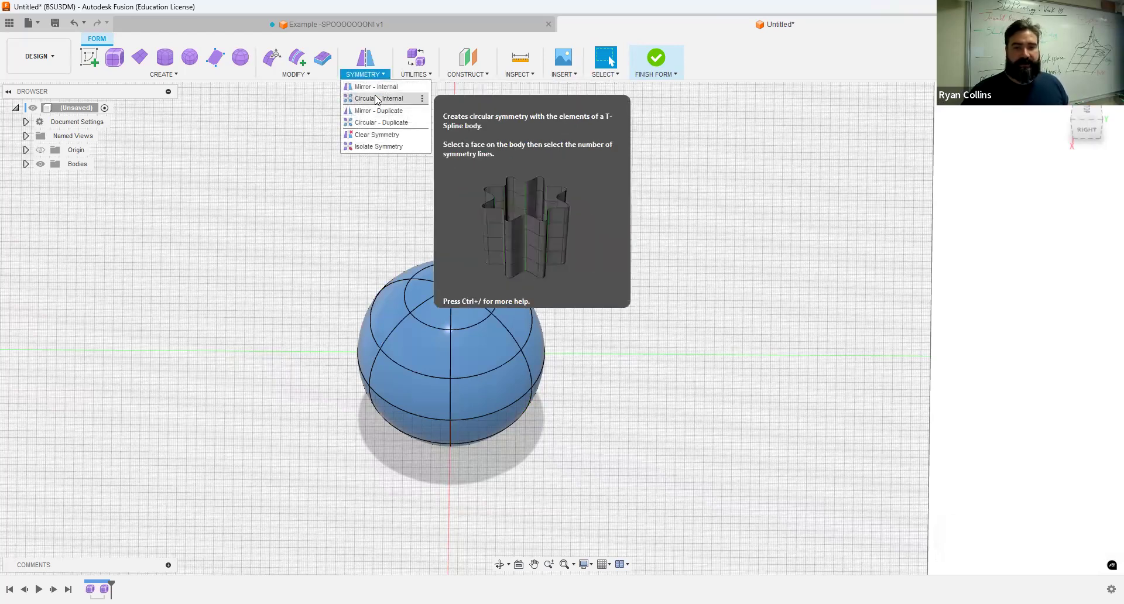
{"action": "left_click", "coordinate": [377, 98]}
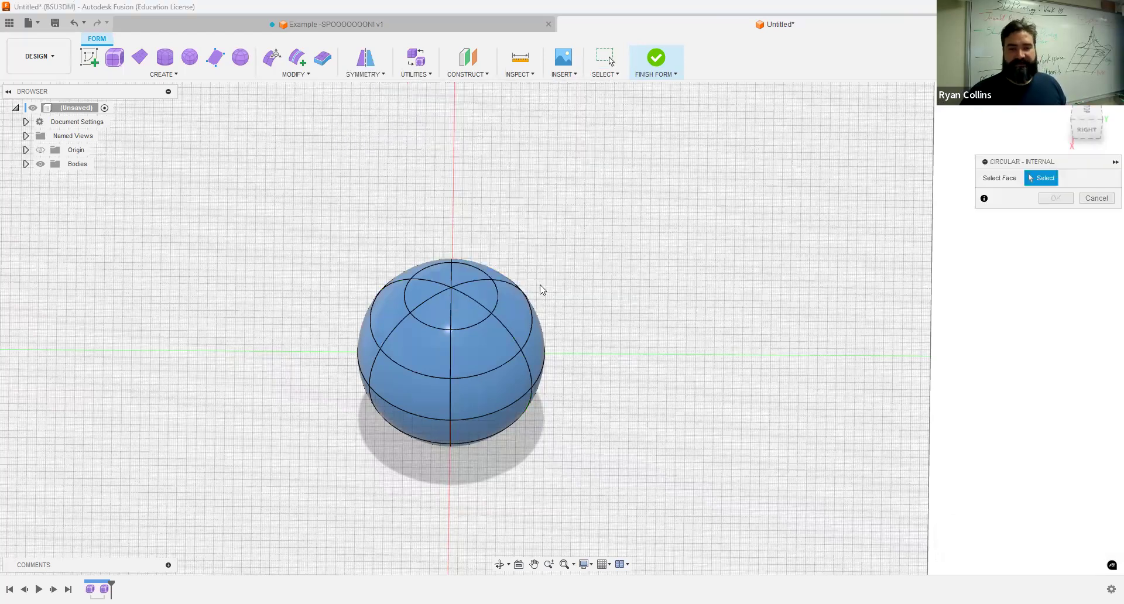
{"action": "left_click", "coordinate": [471, 349]}
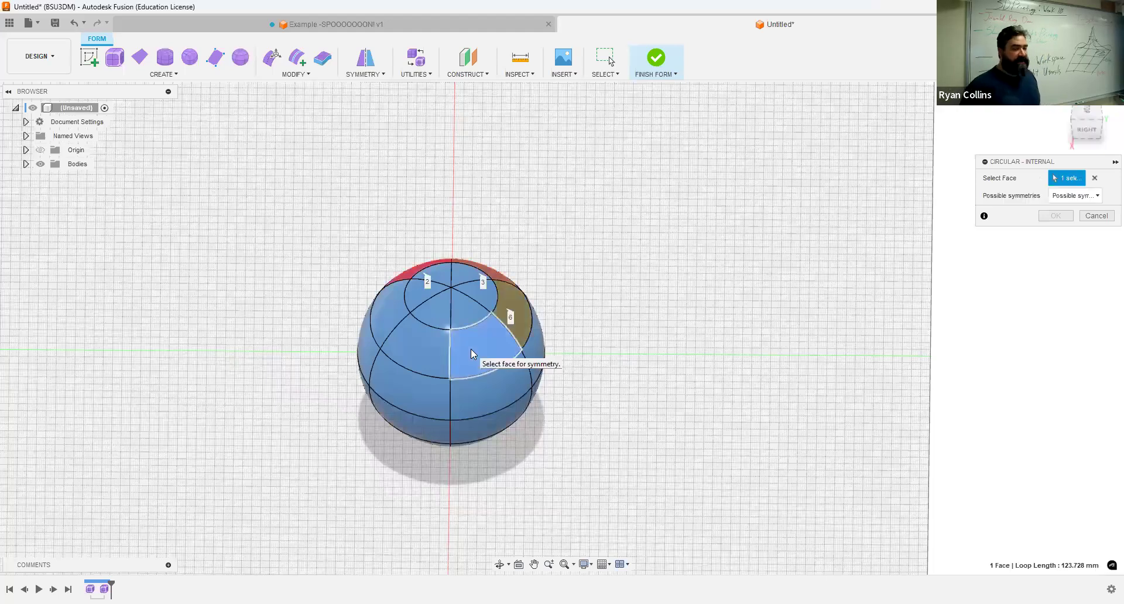
{"action": "middle_click_drag", "start_coordinate": [600, 419], "coordinate": [432, 446], "text": "shift"}
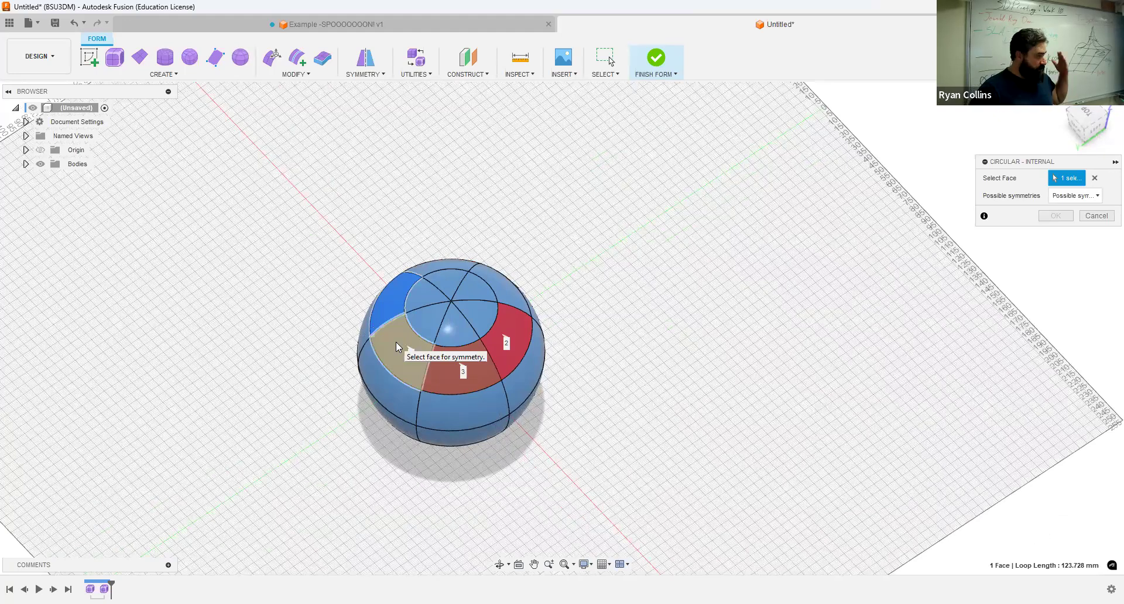
{"action": "left_click", "coordinate": [450, 369]}
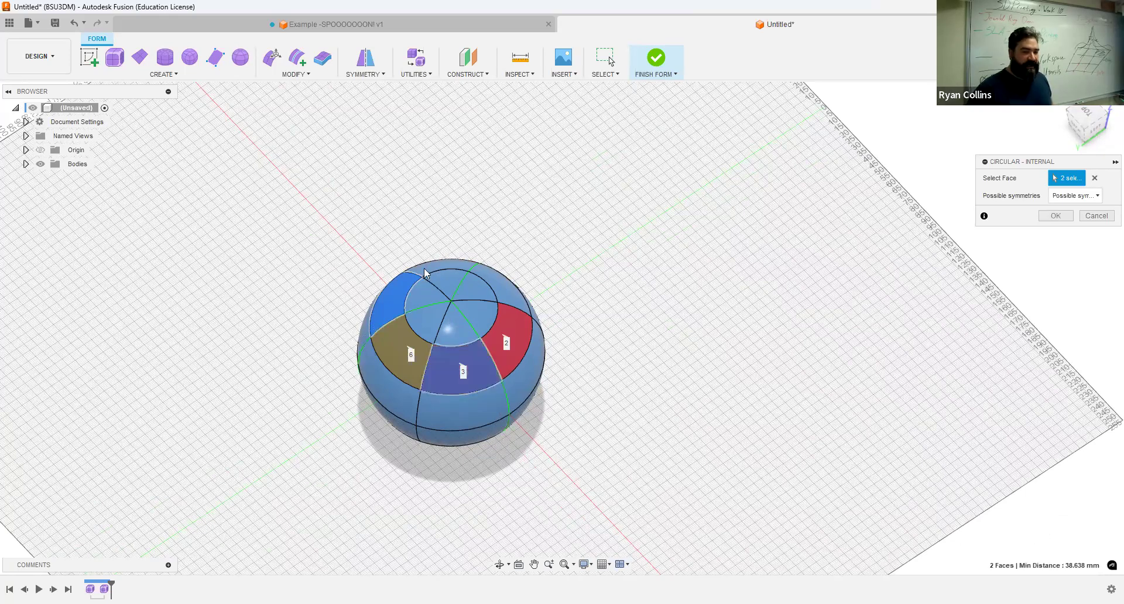
{"action": "left_click", "coordinate": [1073, 198]}
{"action": "left_click", "coordinate": [1071, 199]}
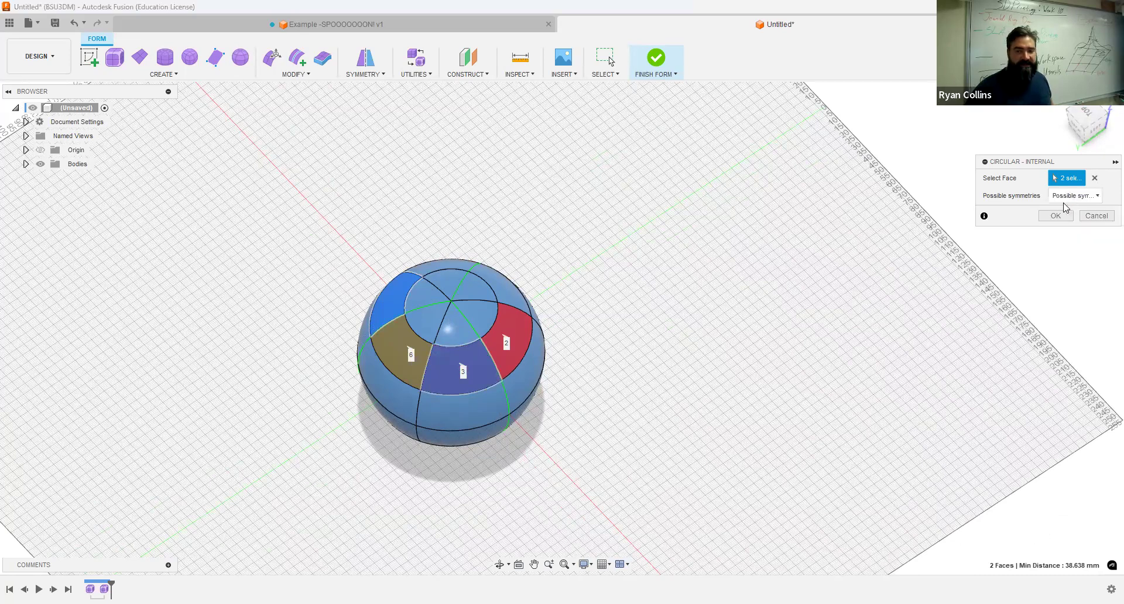
{"action": "left_click", "coordinate": [1056, 216]}
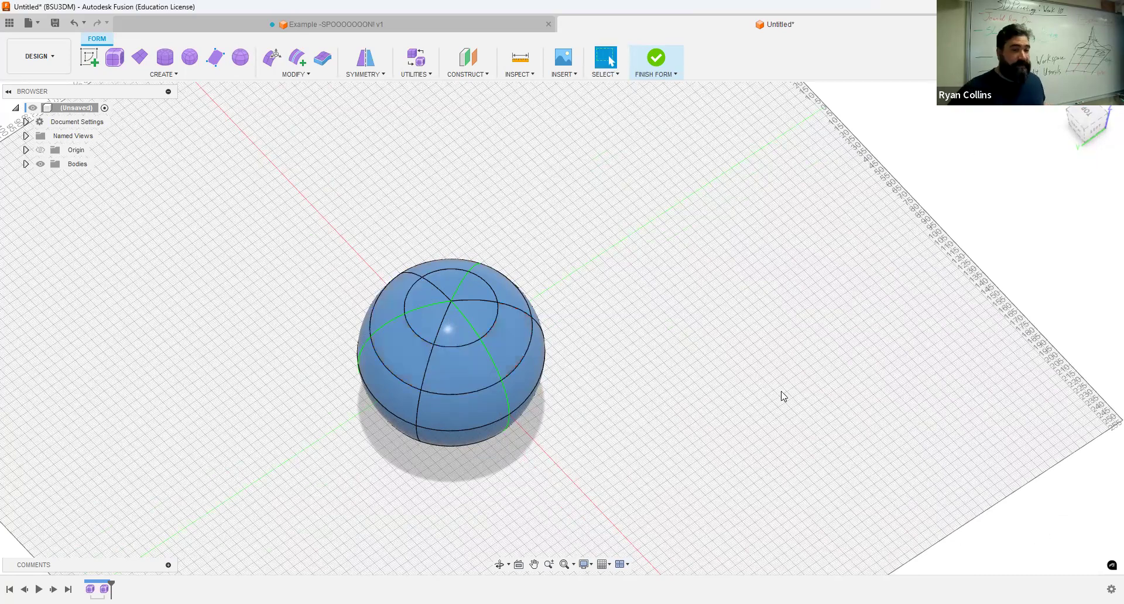
Select different faces of the sphere in Edit Form from the top view to examine their three-fold symmetric counterparts.
{"action": "left_click", "coordinate": [271, 59]}
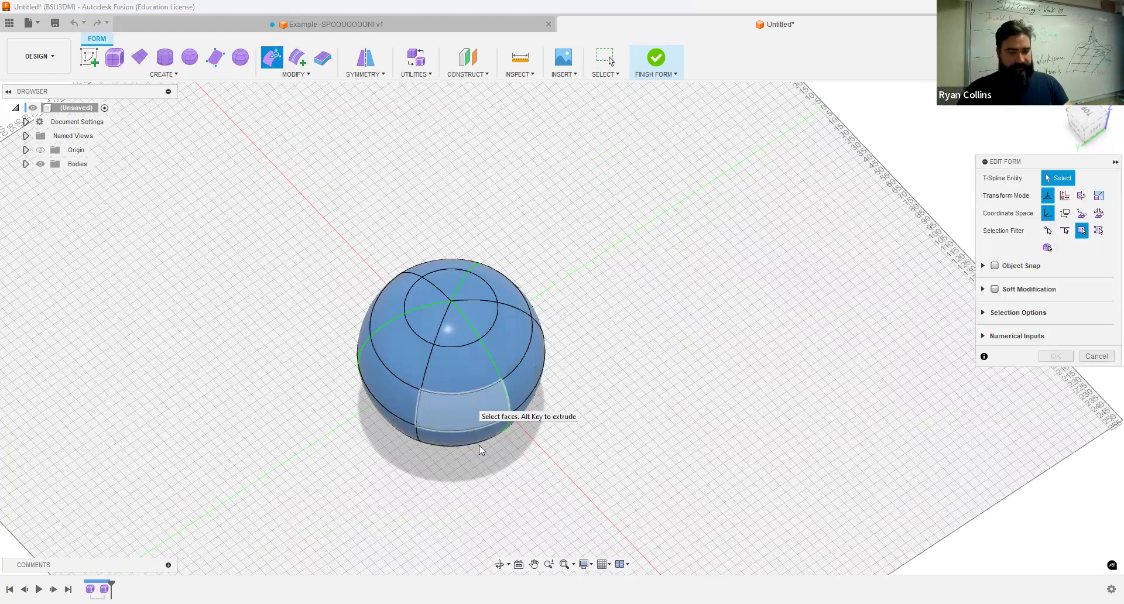
{"action": "left_click", "coordinate": [471, 404]}
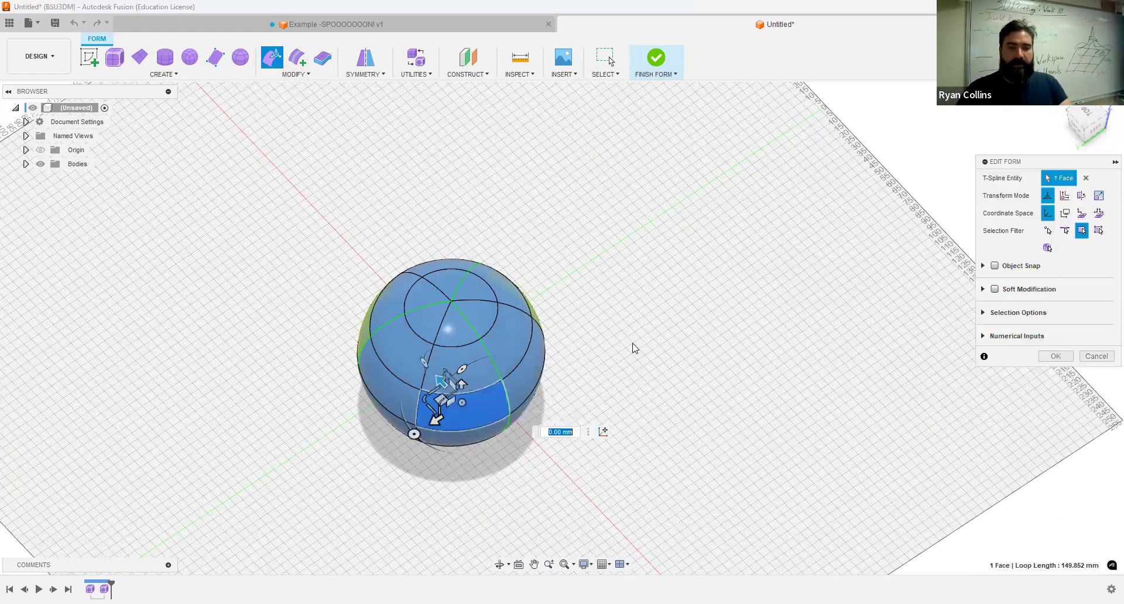
{"action": "left_click", "coordinate": [1089, 116]}
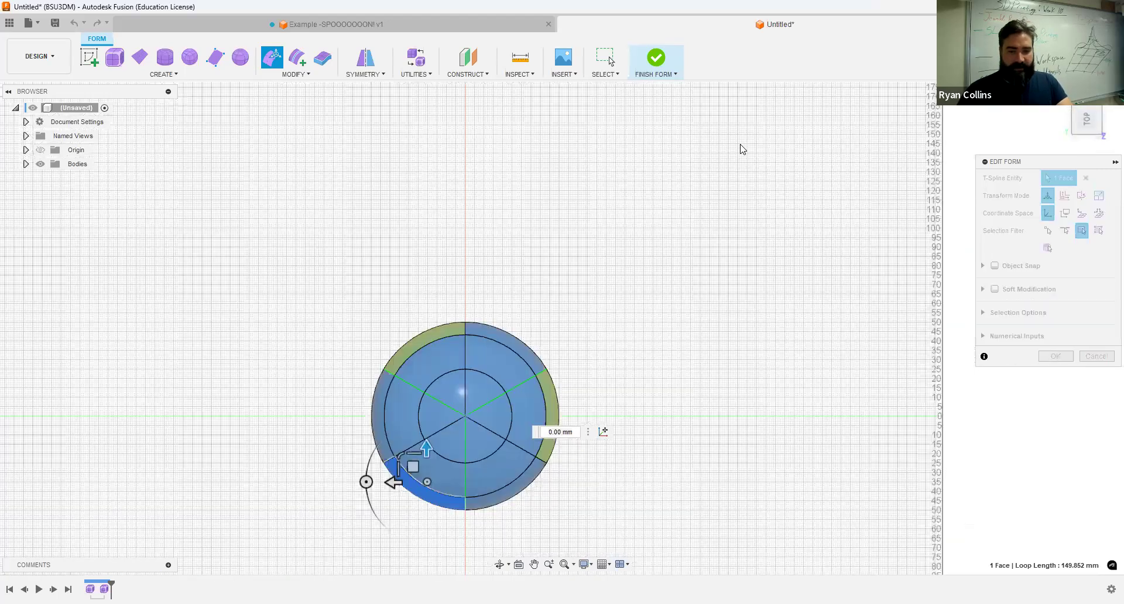
{"action": "left_click", "coordinate": [740, 145]}
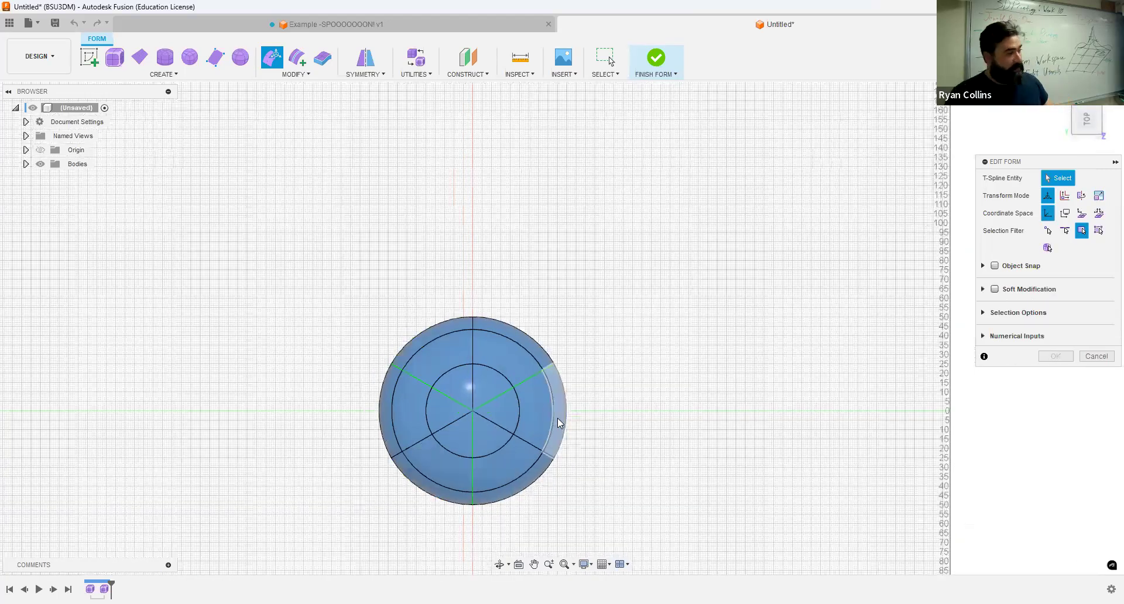
{"action": "left_click", "coordinate": [558, 419]}
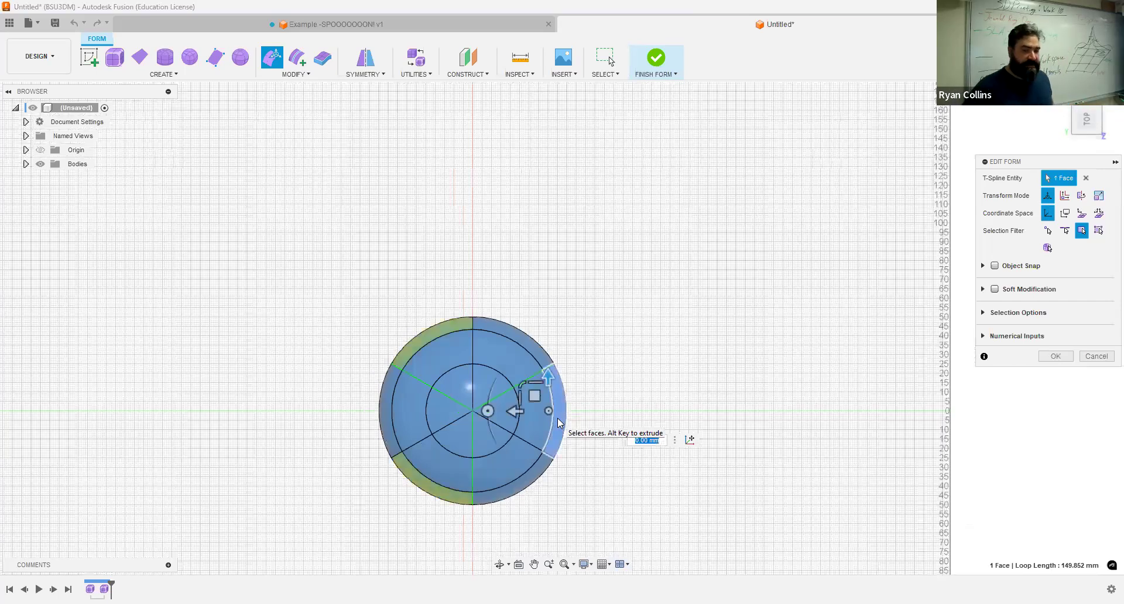
{"action": "scroll", "coordinate": [586, 423], "scroll_direction": "up", "scroll_amount": 1}
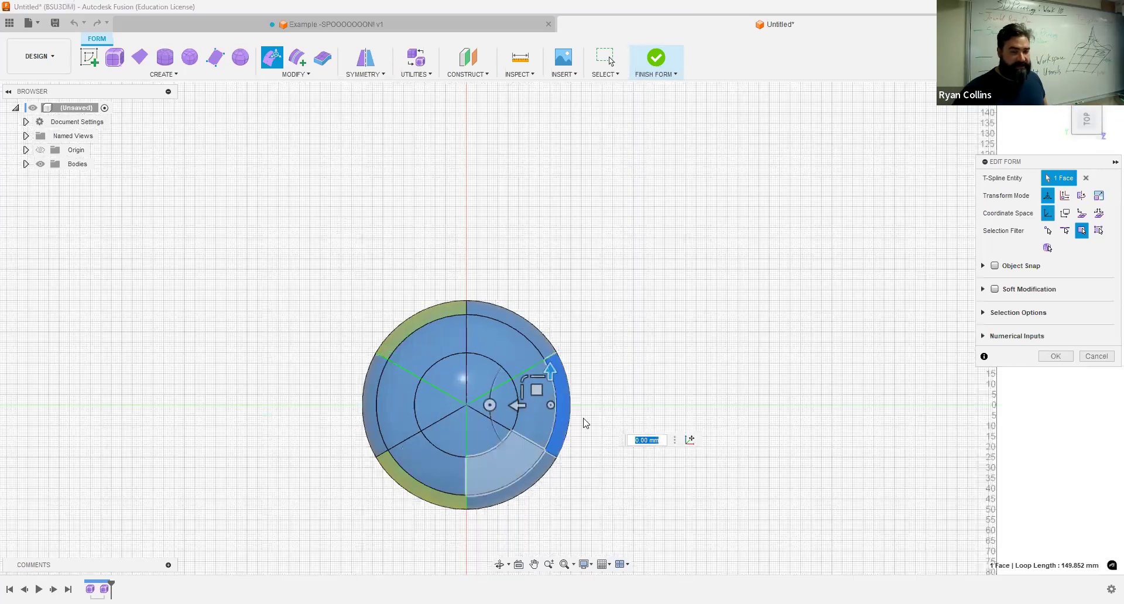
{"action": "scroll", "coordinate": [366, 490], "scroll_direction": "up", "scroll_amount": 3}
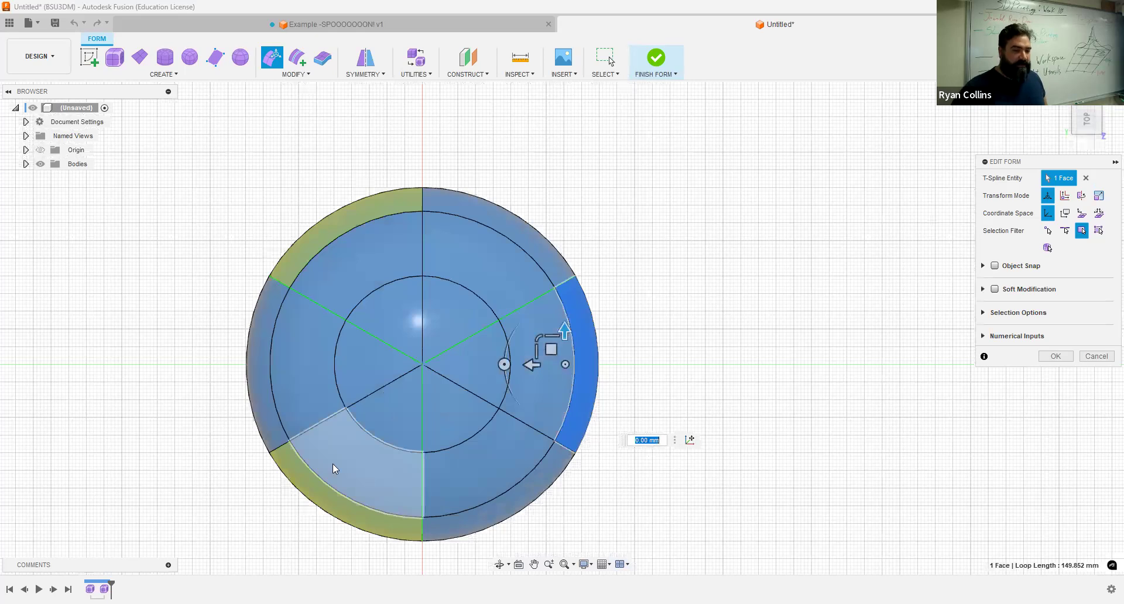
{"action": "left_click", "coordinate": [339, 458]}
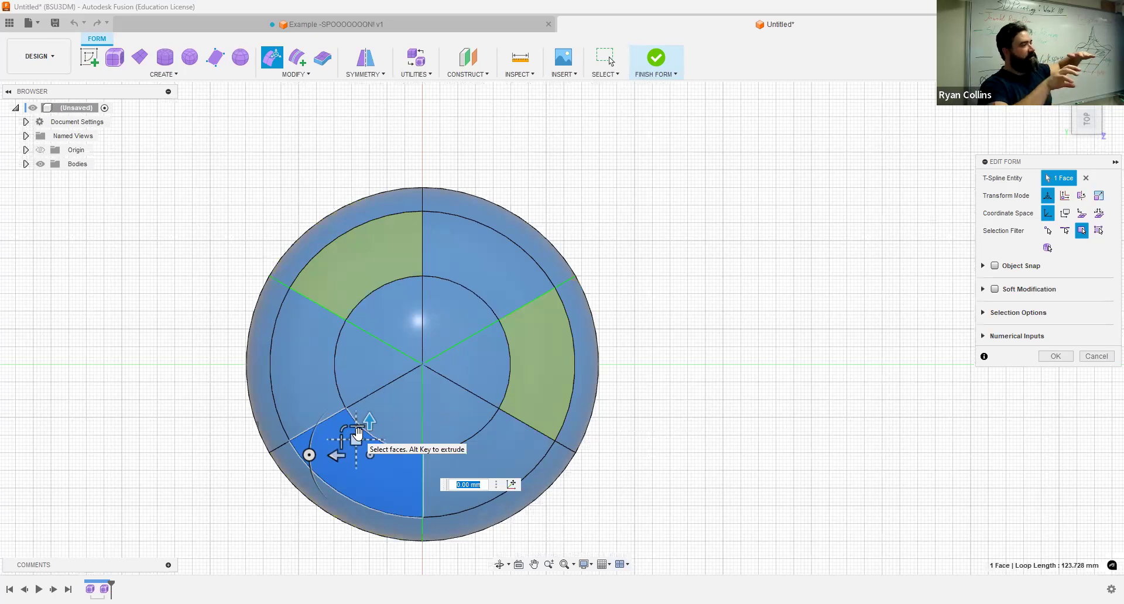
Pull one upper-band face of the sphere outward to form three arms, and scale its end face vertically by about 4.29.
{"action": "left_click", "coordinate": [545, 366]}
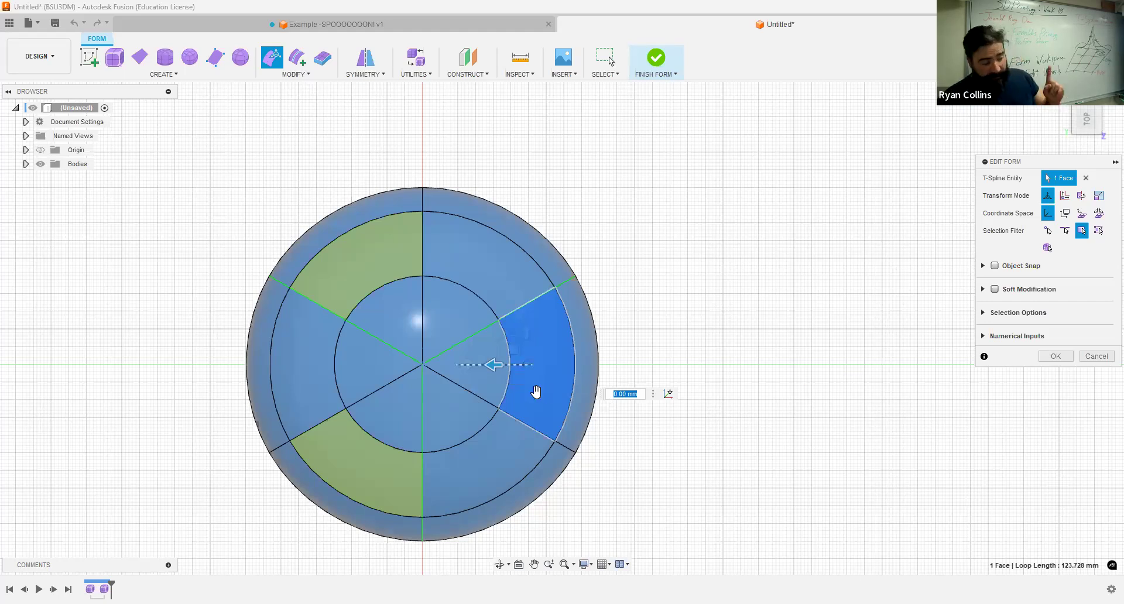
{"action": "type", "text": "-11"}
{"action": "key", "text": "Return"}
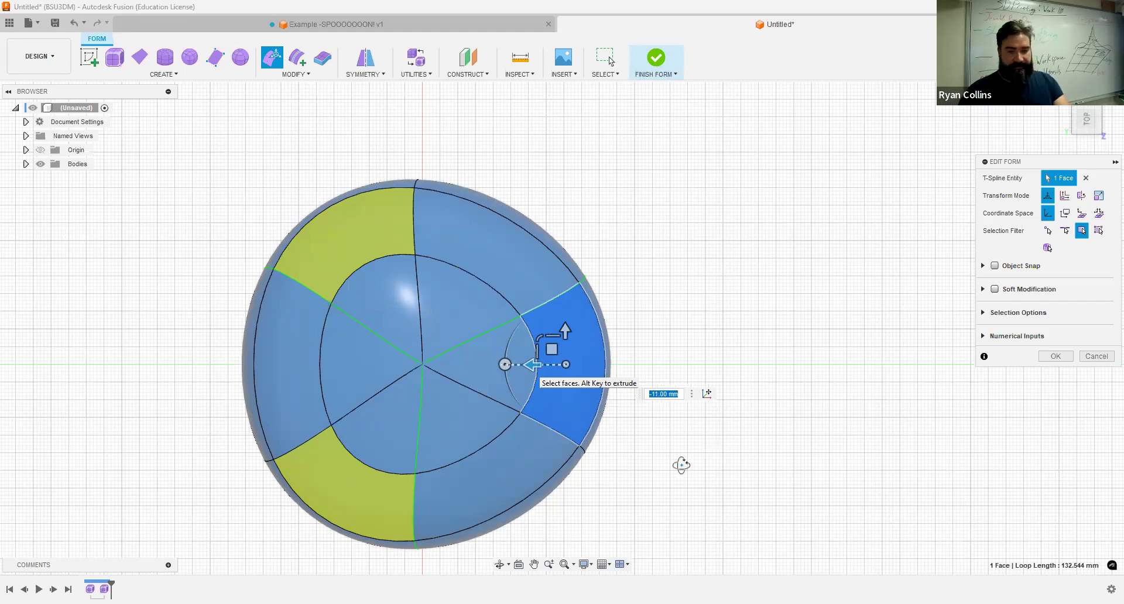
{"action": "middle_click_drag", "start_coordinate": [674, 436], "coordinate": [753, 320], "text": "shift"}
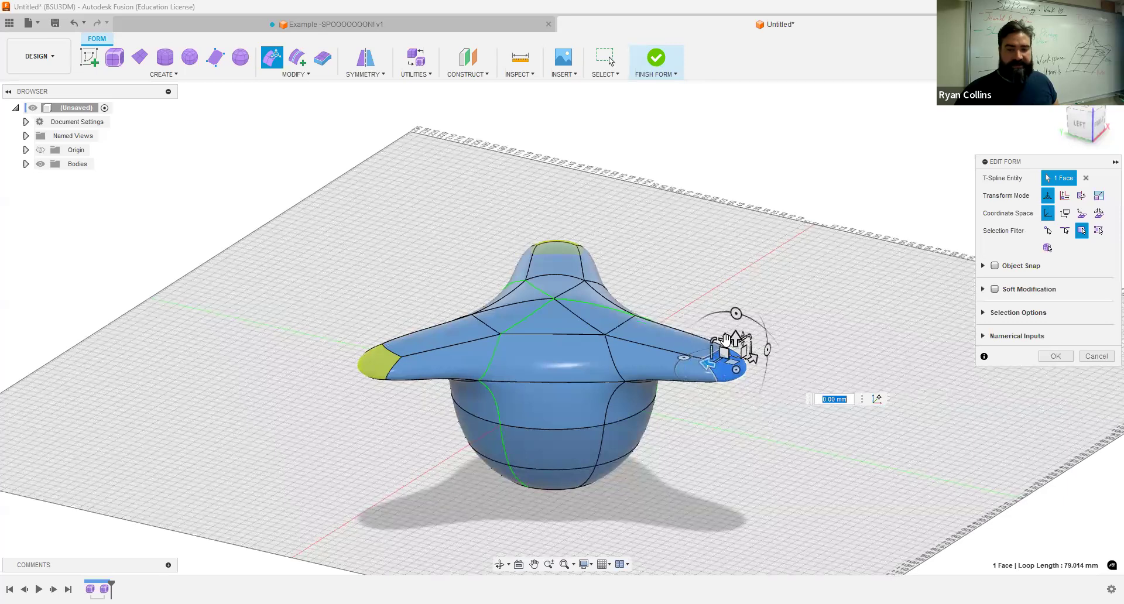
{"action": "left_click_drag", "start_coordinate": [730, 317], "coordinate": [723, 139]}
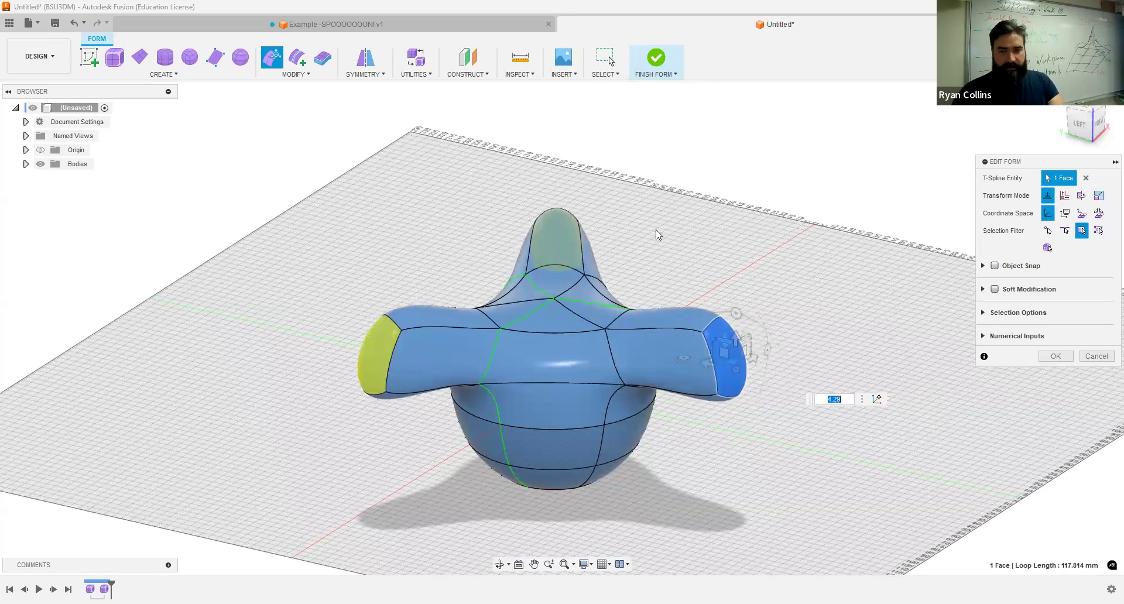
{"action": "middle_click_drag", "start_coordinate": [656, 229], "coordinate": [686, 296], "text": "shift"}
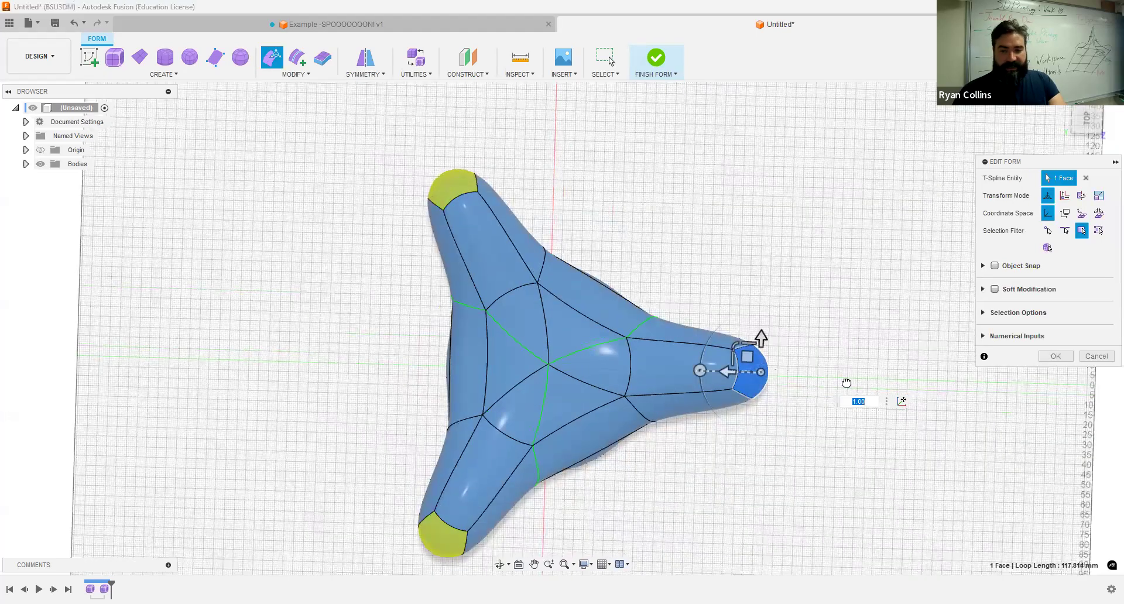
Extrude the arm's end face about 61 mm outward, and extrude it again by about 102 mm and -42.758 mm to bend the arm.
{"action": "type", "text": "-61"}
{"action": "key", "text": "Return"}
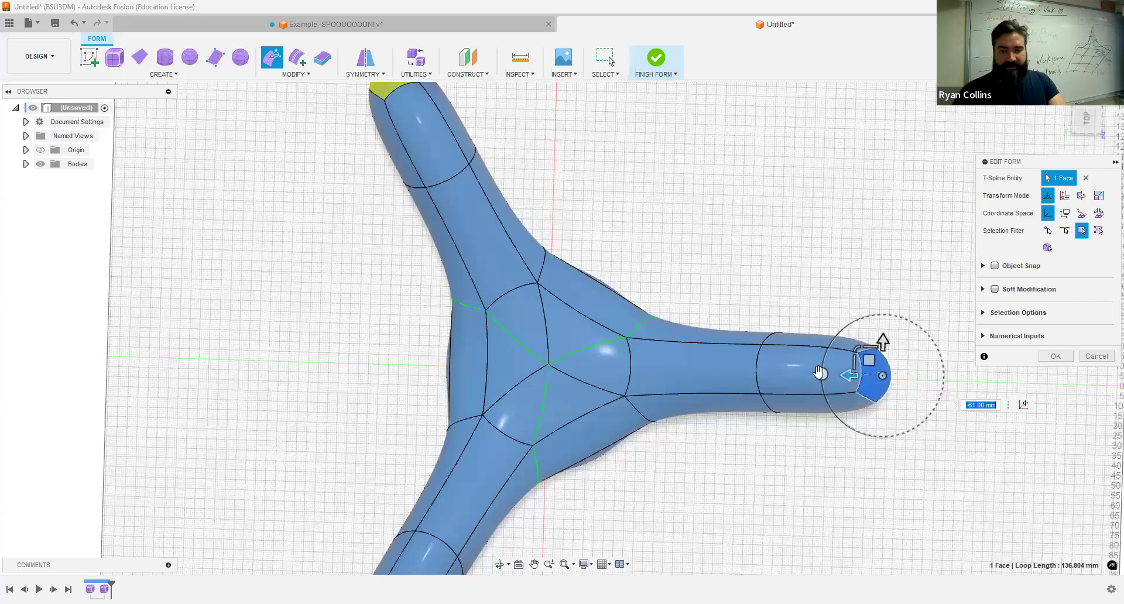
{"action": "left_click_drag", "start_coordinate": [826, 394], "coordinate": [835, 412]}
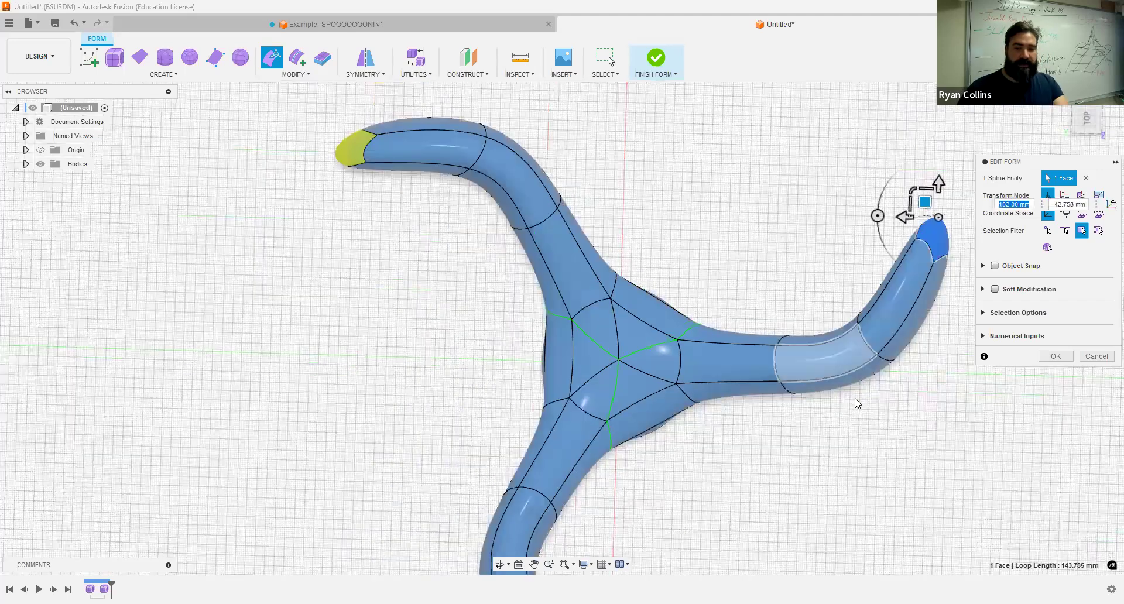
Raise the end face of the bent arm about 214 mm.
{"action": "scroll", "coordinate": [856, 403], "scroll_direction": "down", "scroll_amount": 2}
{"action": "middle_click_drag", "start_coordinate": [740, 234], "coordinate": [668, 211], "text": "shift"}
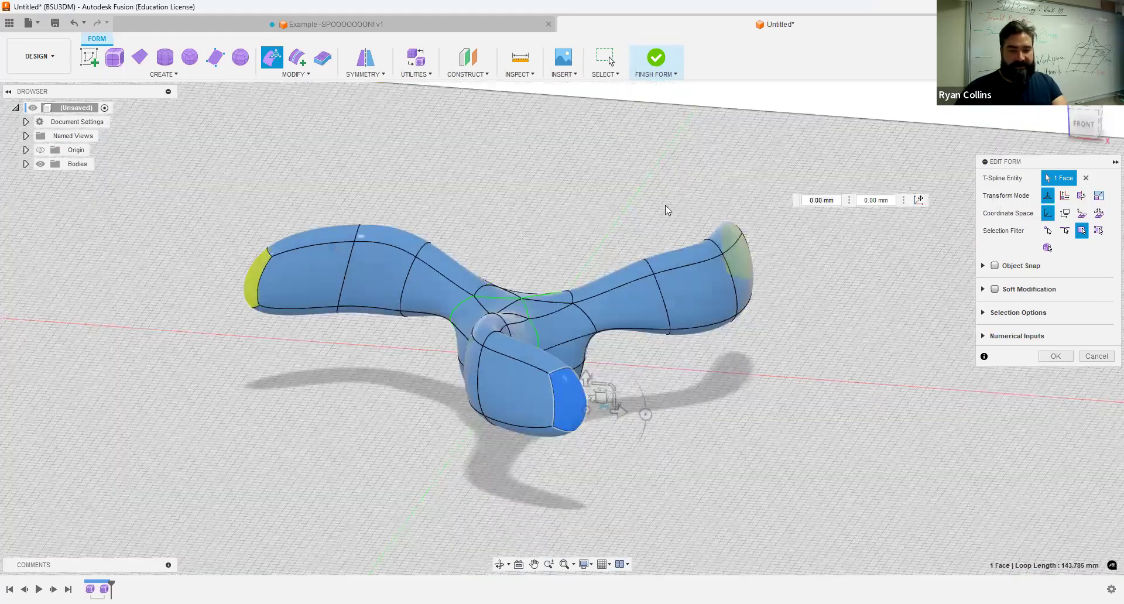
{"action": "left_click_drag", "start_coordinate": [588, 383], "coordinate": [576, 136]}
{"action": "middle_click_drag", "start_coordinate": [633, 335], "coordinate": [632, 334], "text": "shift"}
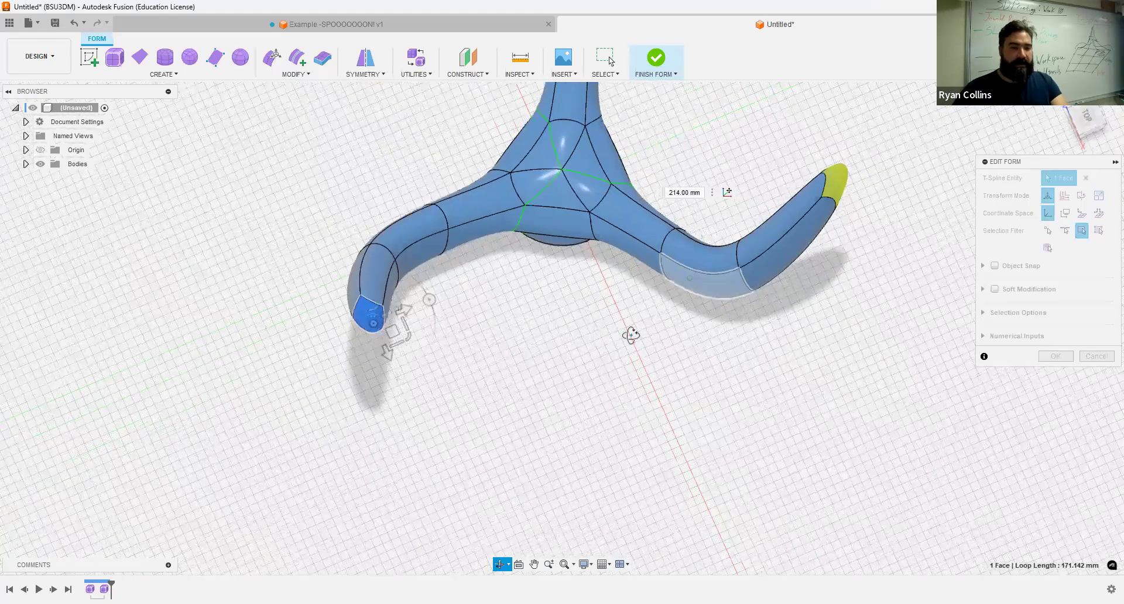
Move two end faces of the arm by about -166.70 mm and -103.892 mm to widen the arms into broad blades, and accept the form edit.
{"action": "left_click", "coordinate": [435, 420]}
{"action": "middle_click_drag", "start_coordinate": [463, 408], "coordinate": [306, 381], "text": "shift"}
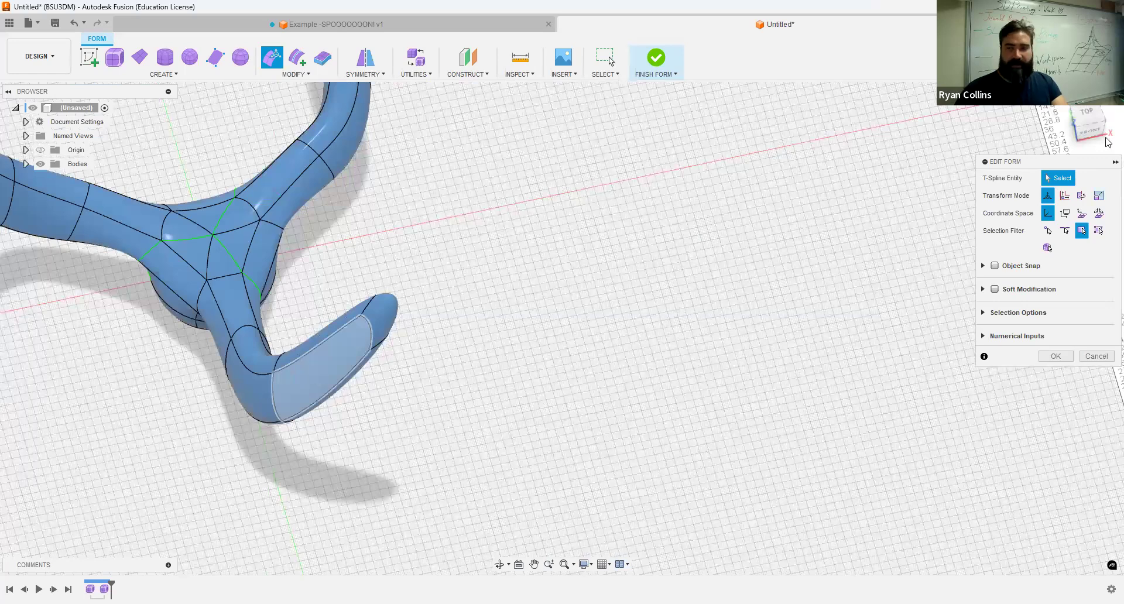
{"action": "left_click", "coordinate": [320, 383]}
{"action": "middle_click_drag", "start_coordinate": [174, 447], "coordinate": [251, 406], "text": "shift"}
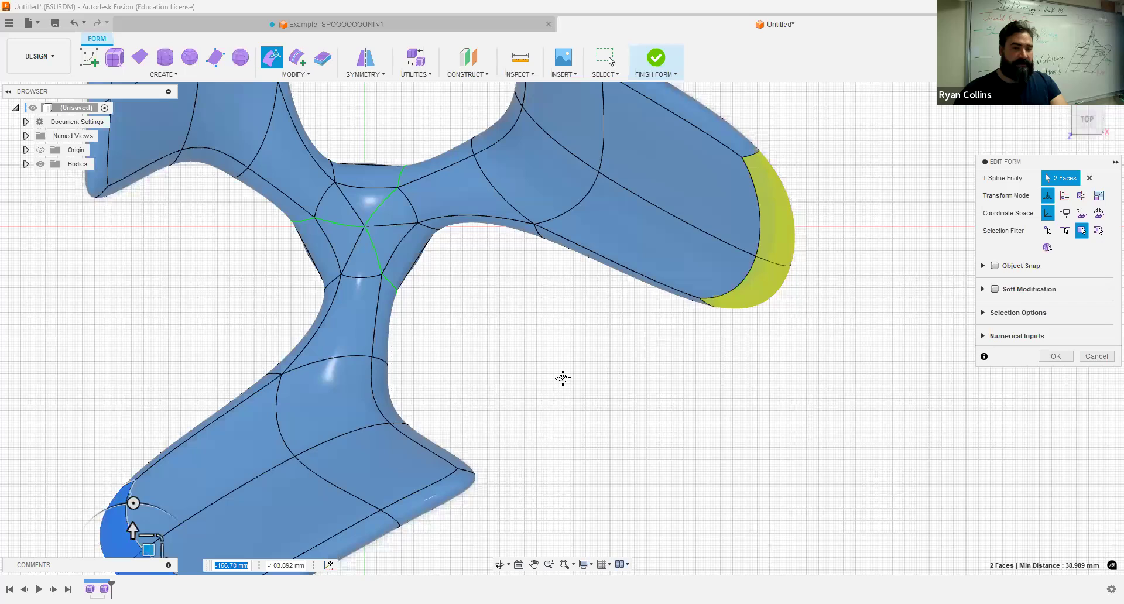
{"action": "middle_click_drag", "start_coordinate": [691, 276], "coordinate": [629, 259], "text": "shift"}
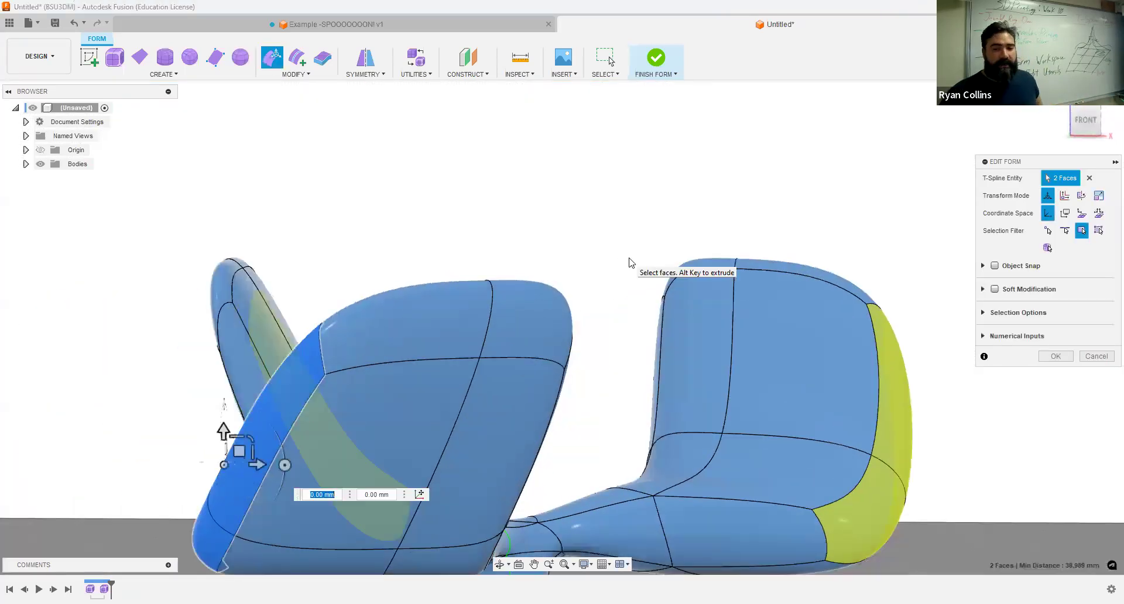
{"action": "scroll", "coordinate": [632, 263], "scroll_direction": "down", "scroll_amount": 4}
{"action": "left_click", "coordinate": [1056, 357]}
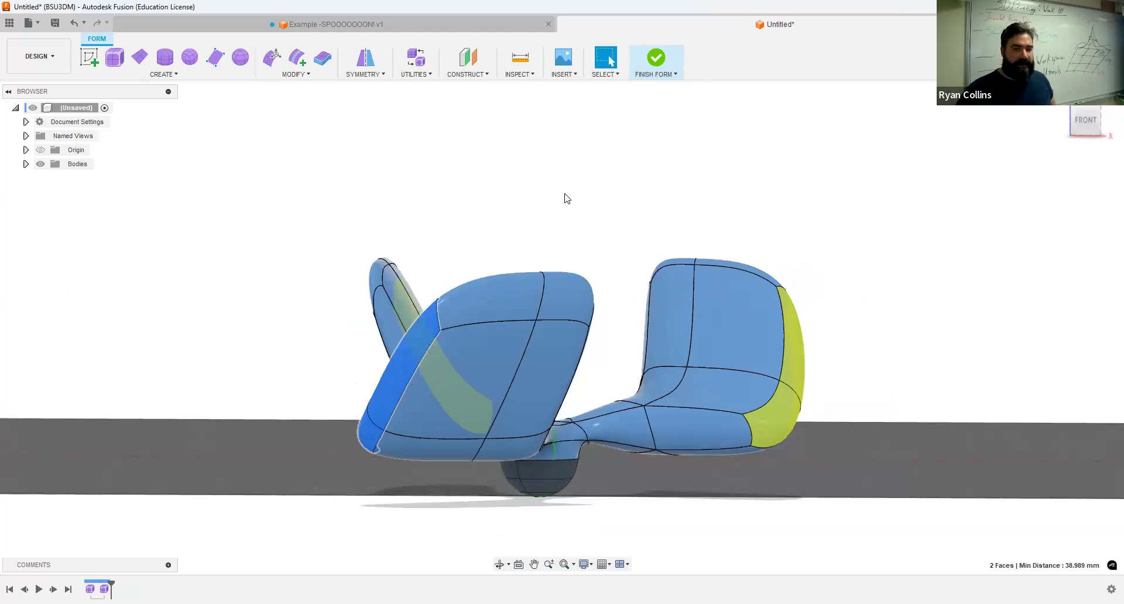
Clear the circular symmetry from the three-bladed body.
{"action": "left_click", "coordinate": [591, 331]}
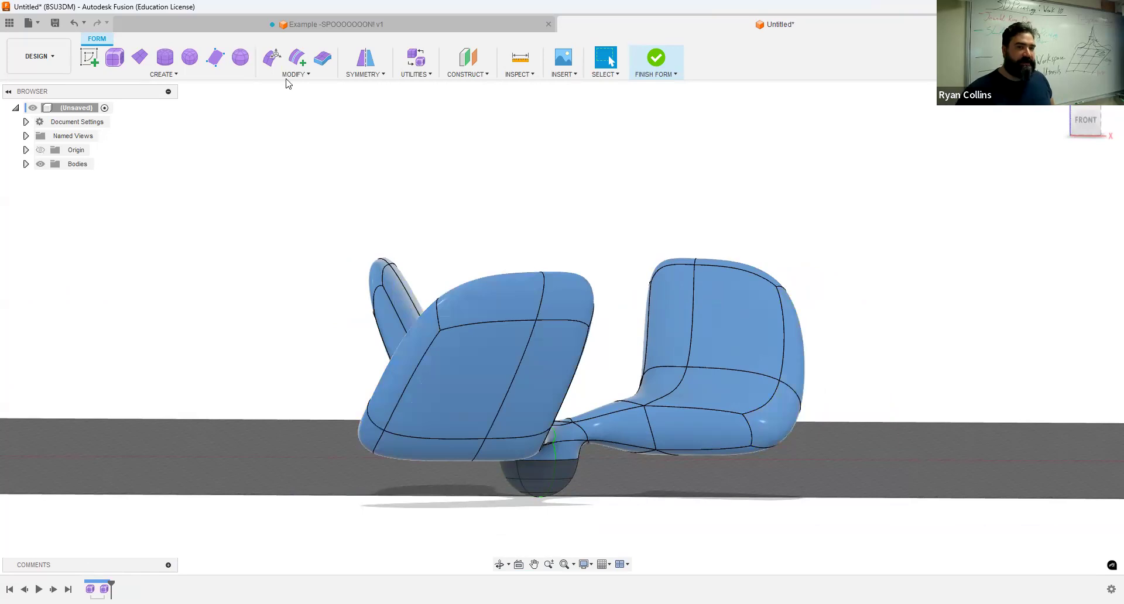
{"action": "left_click", "coordinate": [364, 75]}
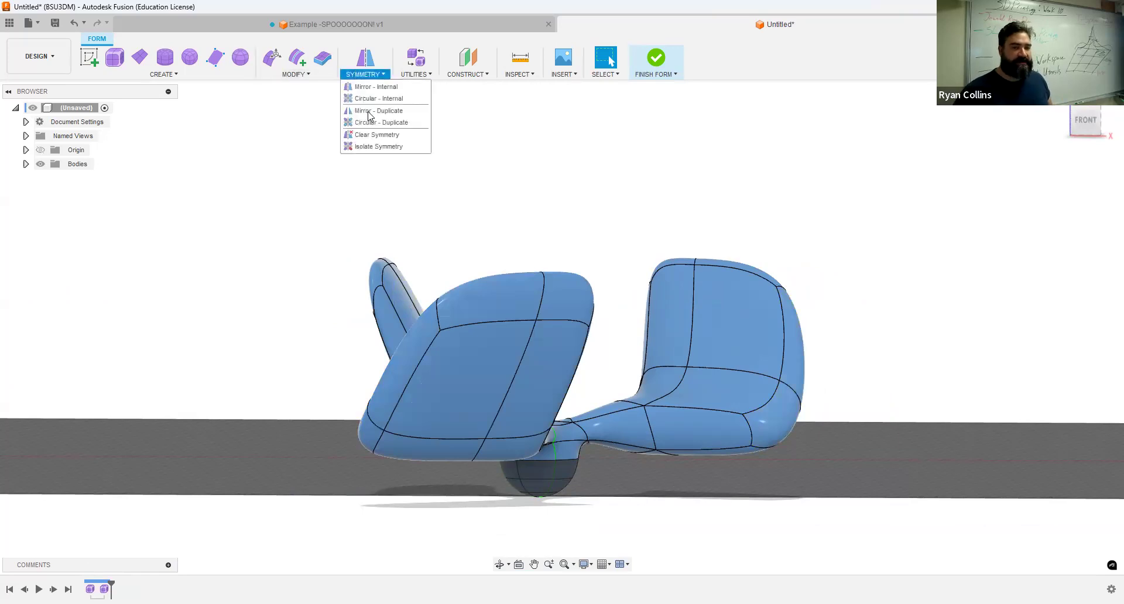
{"action": "left_click", "coordinate": [487, 344]}
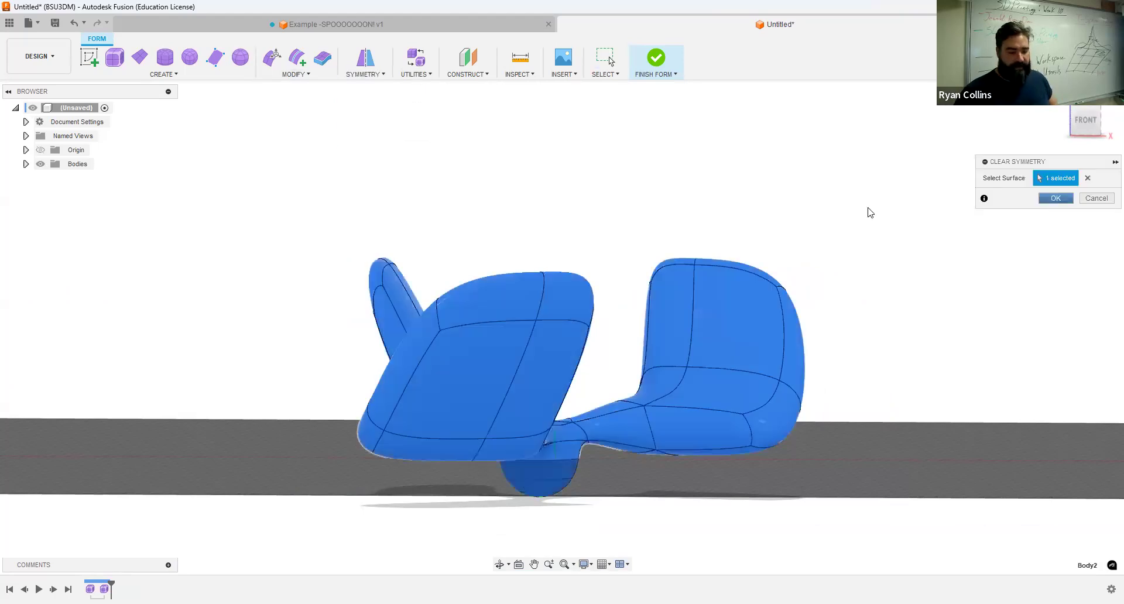
{"action": "key", "text": "Return"}
Try to pull a single blade's end face outward by 141 mm along X with Edit Form.
{"action": "middle_click_drag", "start_coordinate": [583, 193], "coordinate": [328, 117], "text": "shift"}
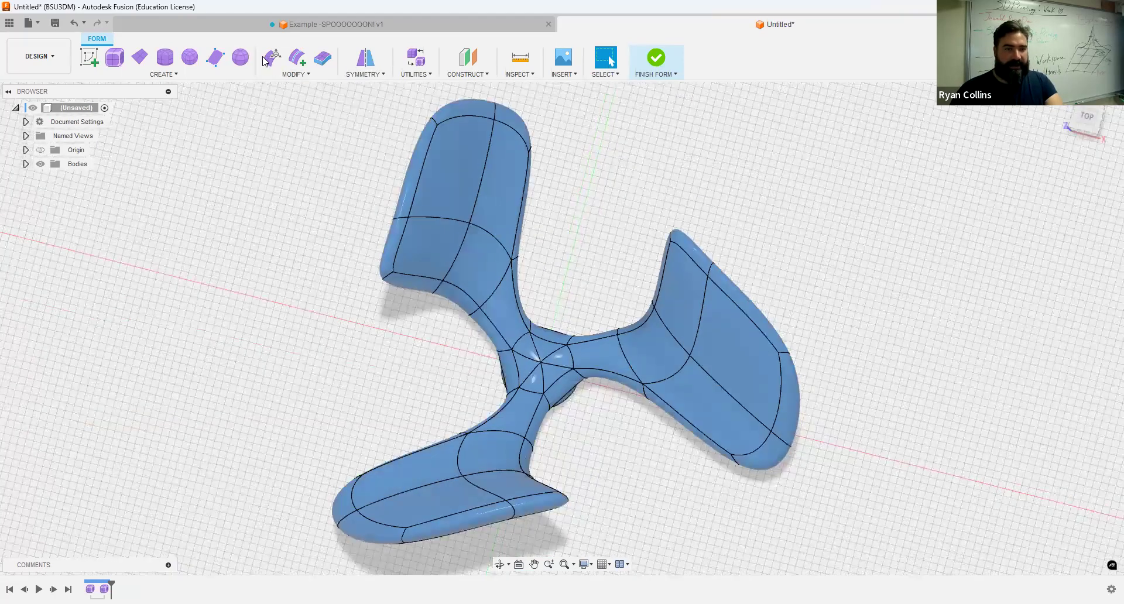
{"action": "left_click", "coordinate": [263, 56]}
{"action": "left_click", "coordinate": [1086, 117]}
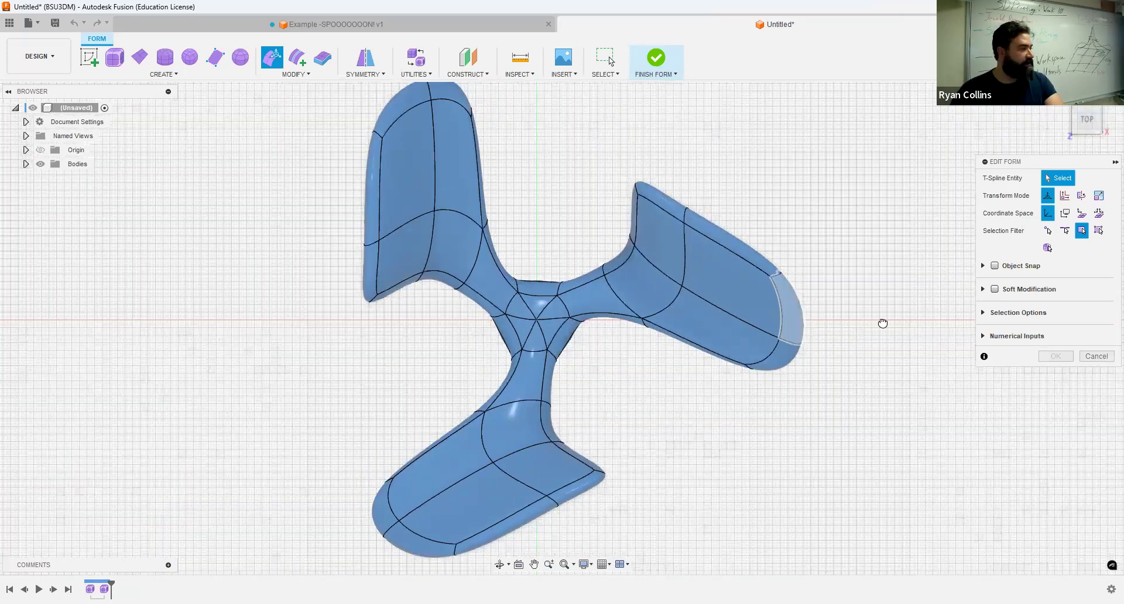
{"action": "left_click_drag", "start_coordinate": [853, 327], "coordinate": [921, 334]}
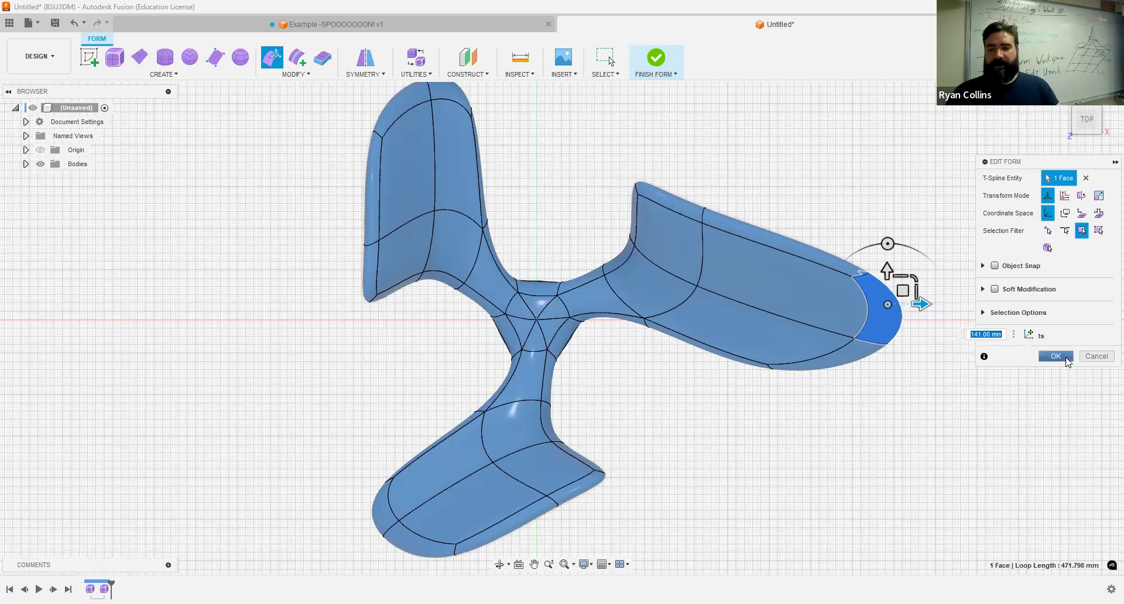
Delete the end faces of one blade to leave its rim open.
{"action": "middle_click_drag", "start_coordinate": [894, 447], "coordinate": [821, 395], "text": "shift"}
{"action": "left_click", "coordinate": [823, 400], "text": "shift"}
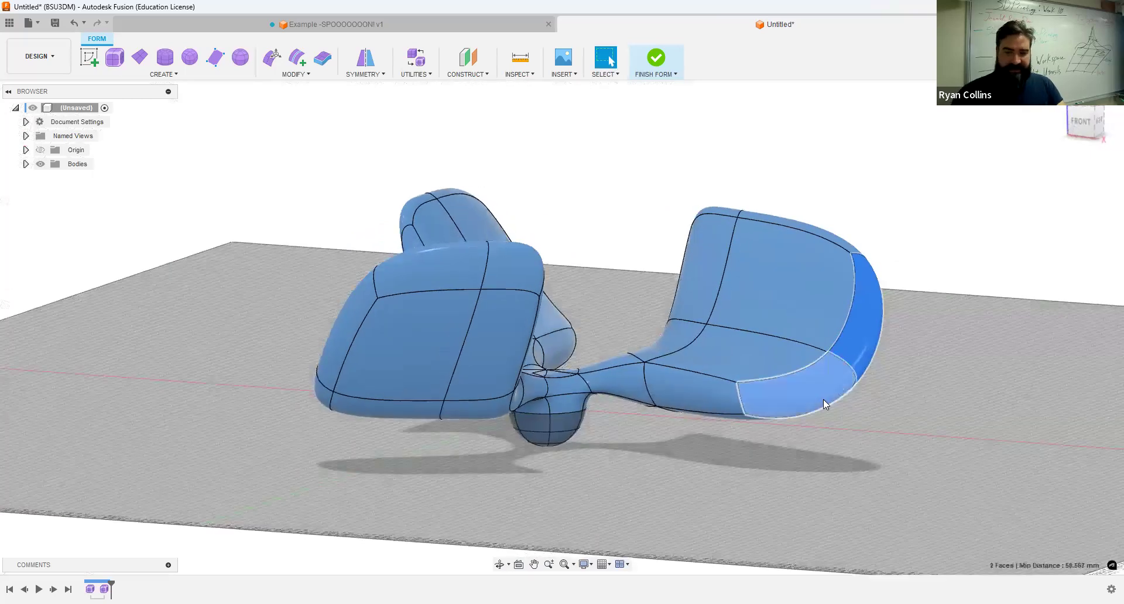
{"action": "key", "text": "Delete"}
{"action": "middle_click_drag", "start_coordinate": [1035, 419], "coordinate": [986, 208], "text": "shift"}
{"action": "left_click_drag", "start_coordinate": [993, 191], "coordinate": [762, 505]}
{"action": "key", "text": "Delete"}
{"action": "middle_click_drag", "start_coordinate": [896, 307], "coordinate": [843, 314], "text": "shift"}
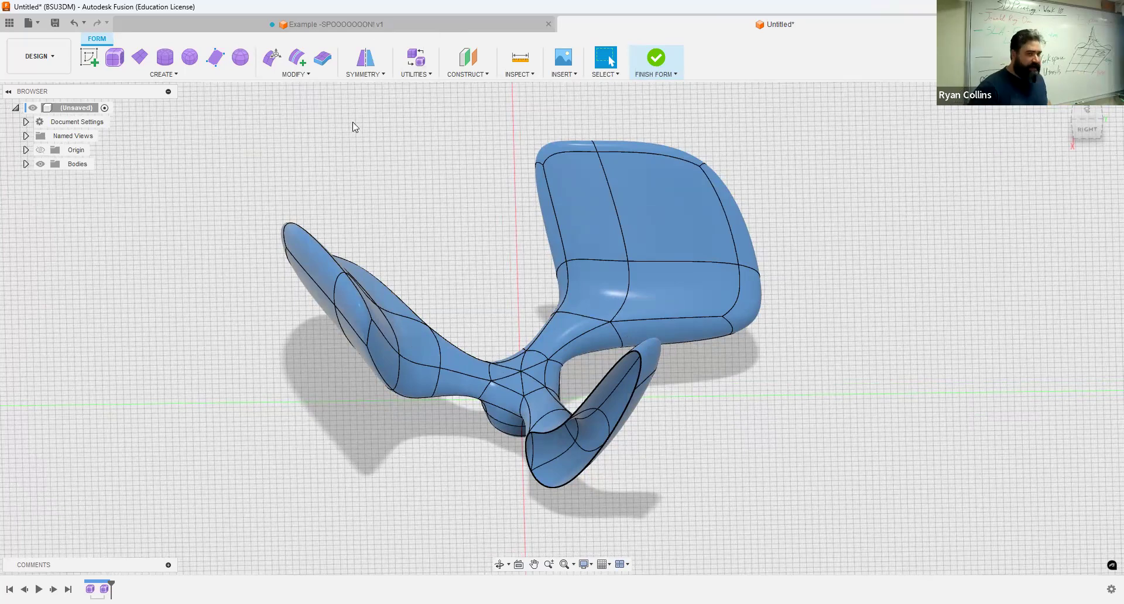
{"action": "left_click", "coordinate": [294, 74]}
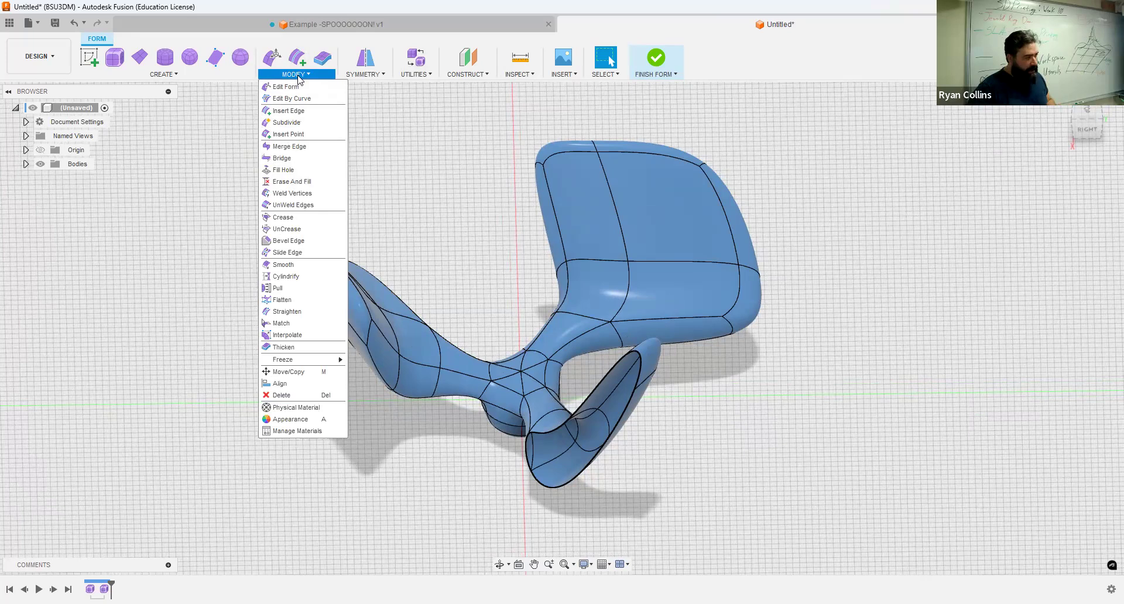
{"action": "left_click", "coordinate": [174, 76]}
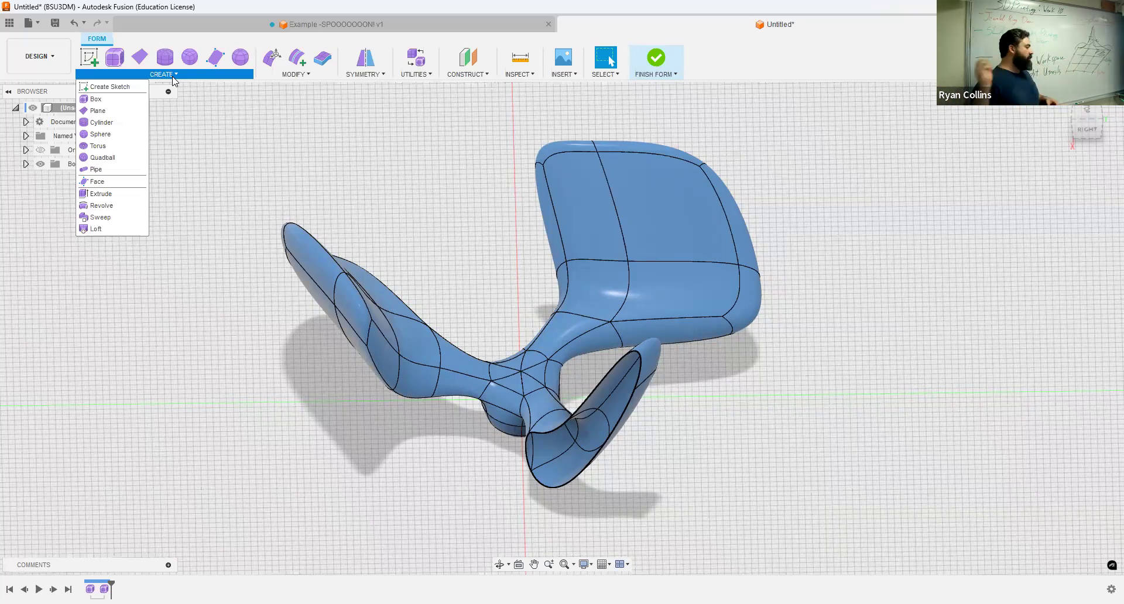
{"action": "mouse_move", "coordinate": [269, 50]}
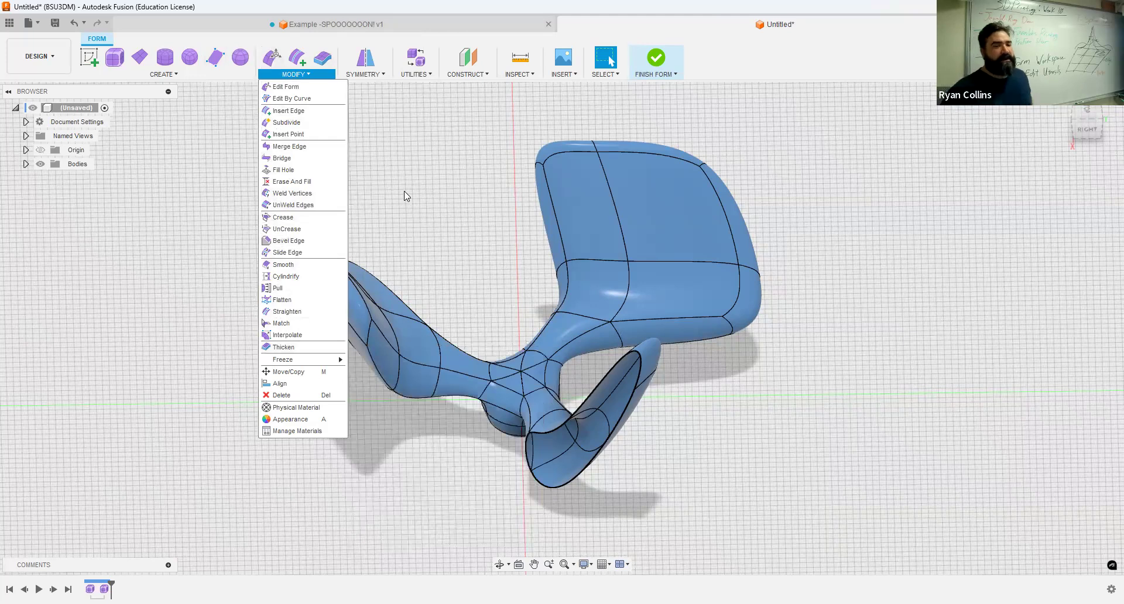
{"action": "left_click", "coordinate": [363, 189]}
Crease the four edges running around the upper tip of one closed blade.
{"action": "left_click", "coordinate": [300, 74]}
{"action": "left_click", "coordinate": [271, 226]}
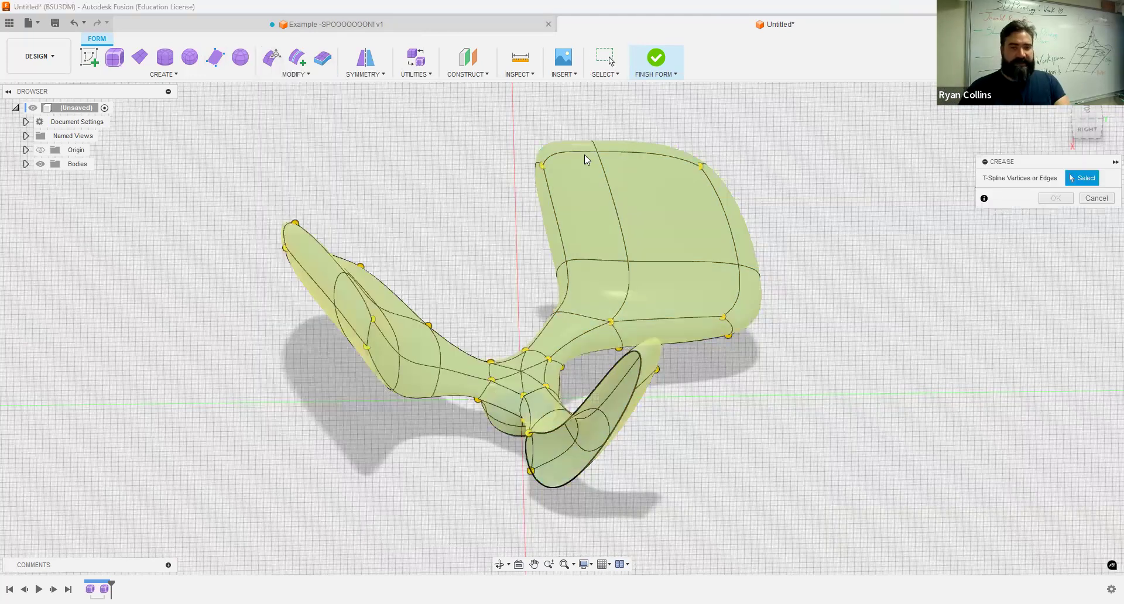
{"action": "left_click", "coordinate": [627, 153]}
{"action": "middle_click_drag", "start_coordinate": [560, 196], "coordinate": [711, 153], "text": "shift"}
{"action": "middle_click_drag", "start_coordinate": [486, 258], "coordinate": [364, 271], "text": "shift"}
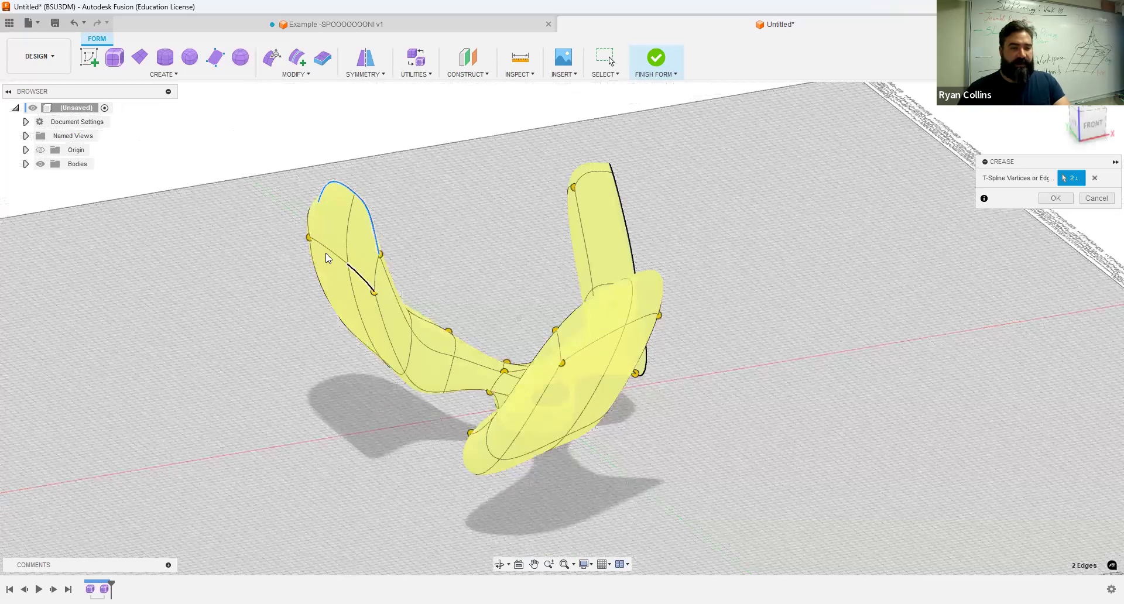
{"action": "left_click", "coordinate": [310, 223]}
{"action": "left_click", "coordinate": [376, 265]}
{"action": "middle_click_drag", "start_coordinate": [406, 240], "coordinate": [468, 252], "text": "shift"}
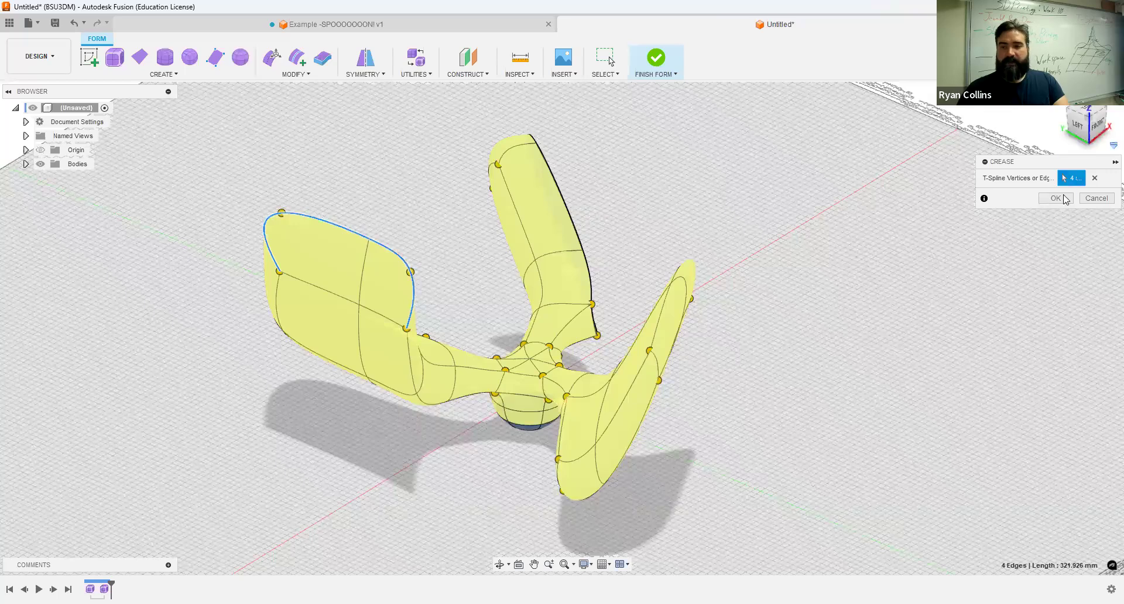
{"action": "left_click", "coordinate": [1057, 198]}
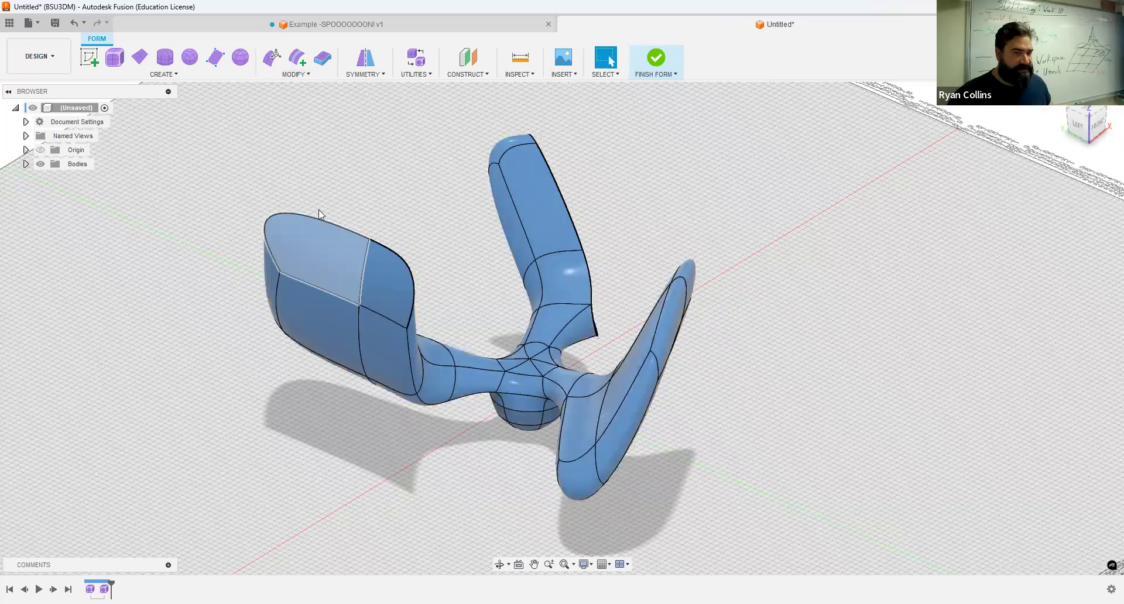
Insert a new edge beside the blade's middle edge loop, with simple insertion on a single side at location -0.348.
{"action": "left_click", "coordinate": [300, 61]}
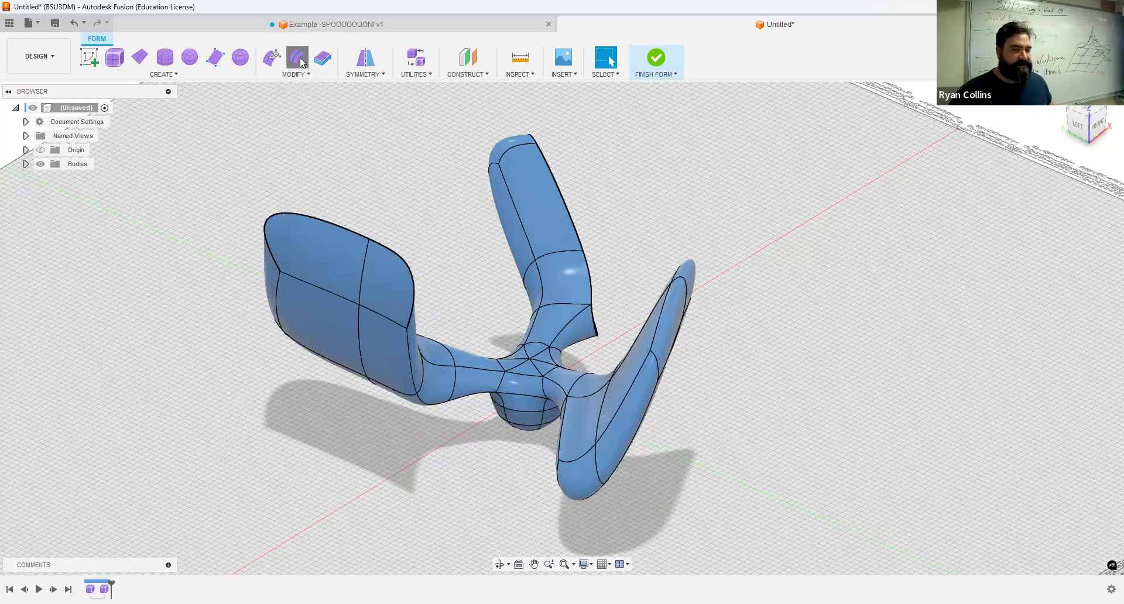
{"action": "scroll", "coordinate": [265, 330], "scroll_direction": "up", "scroll_amount": 3}
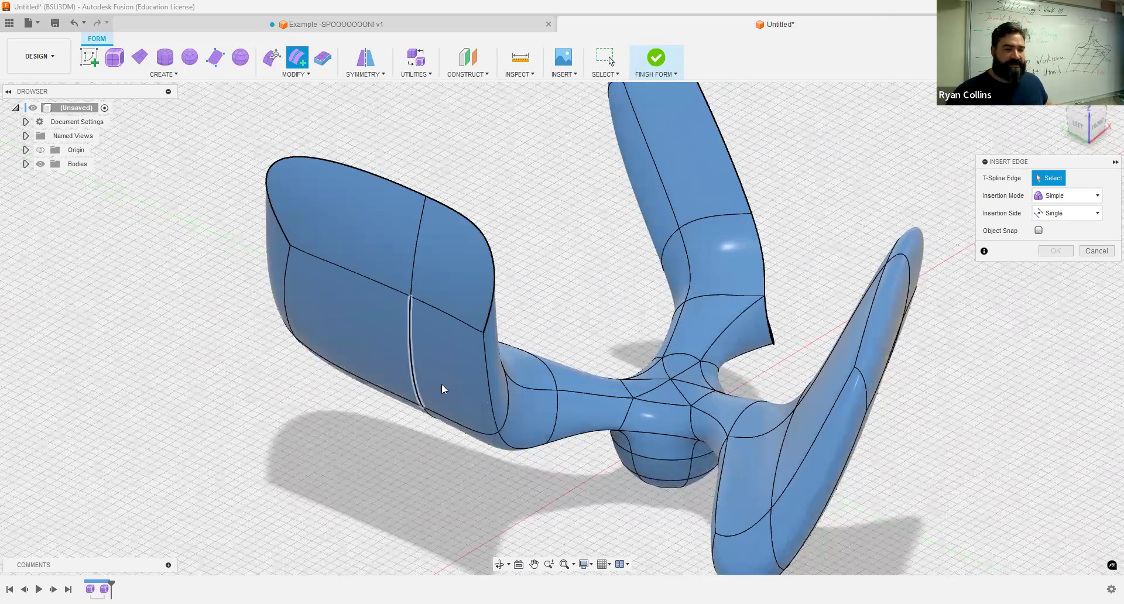
{"action": "double_click", "coordinate": [414, 360]}
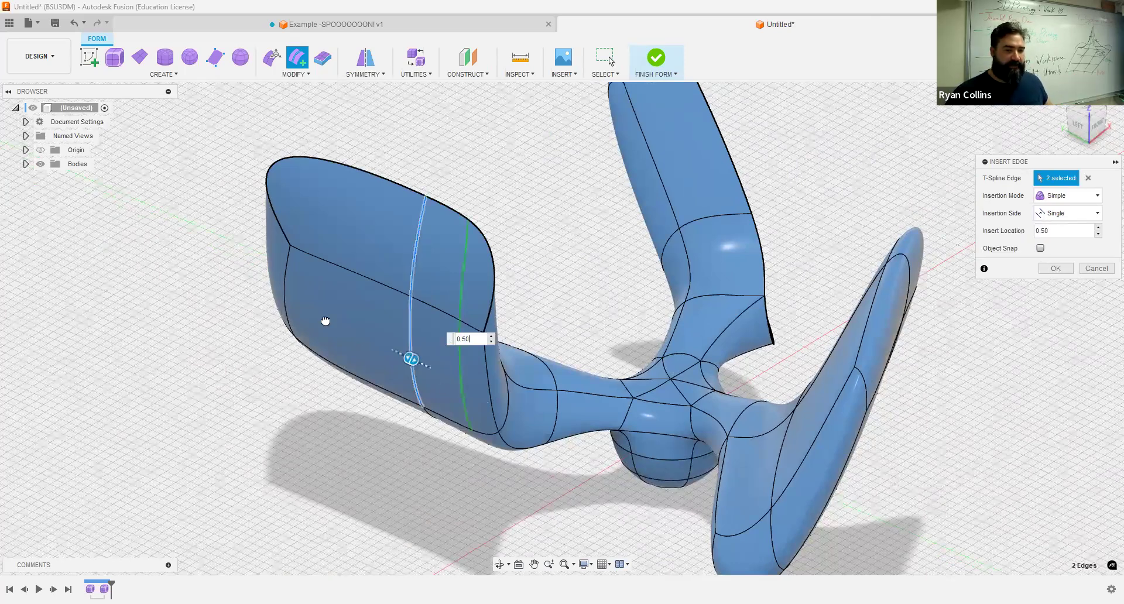
{"action": "left_click_drag", "start_coordinate": [325, 319], "coordinate": [325, 327]}
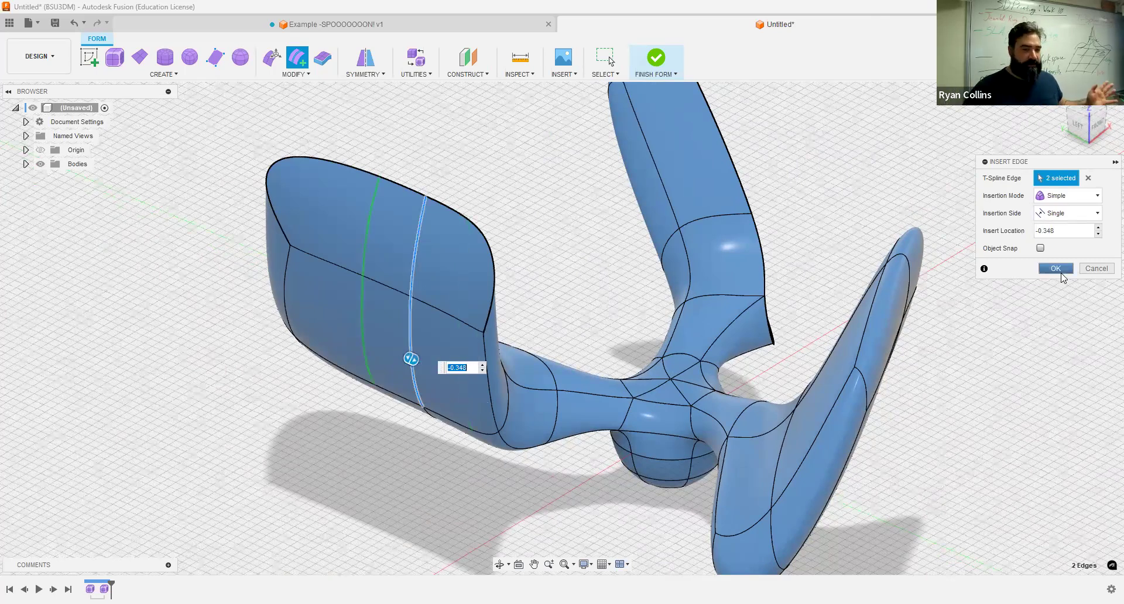
{"action": "left_click", "coordinate": [1061, 274]}
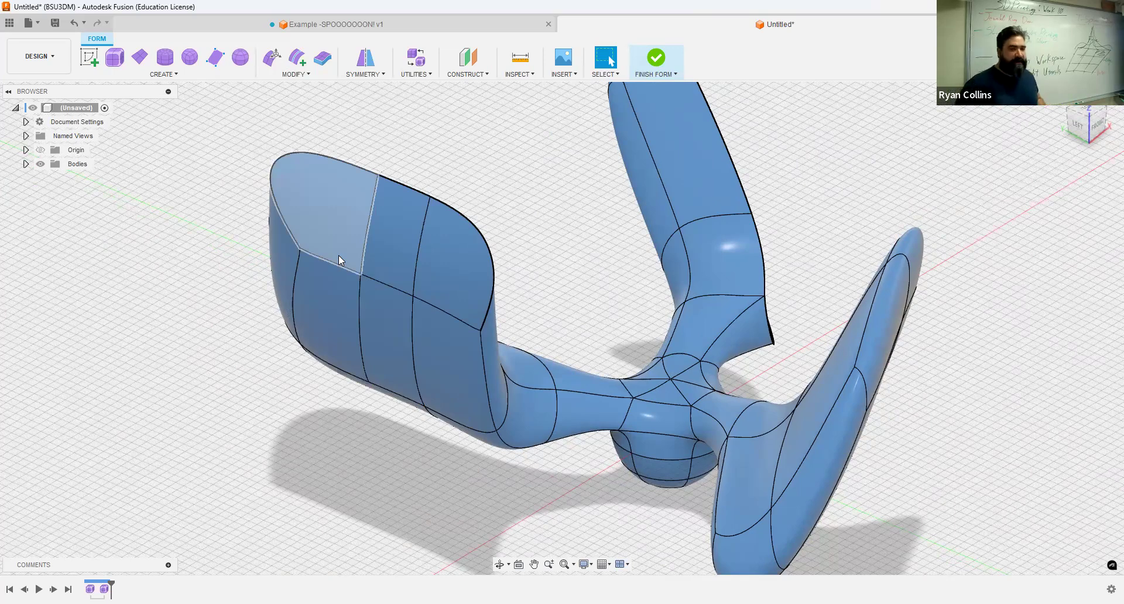
Thicken the open three-bladed body by 1 mm with the Sharp type and Normal direction, and inspect the thickened rim.
{"action": "middle_click_drag", "start_coordinate": [862, 201], "coordinate": [520, 241]}
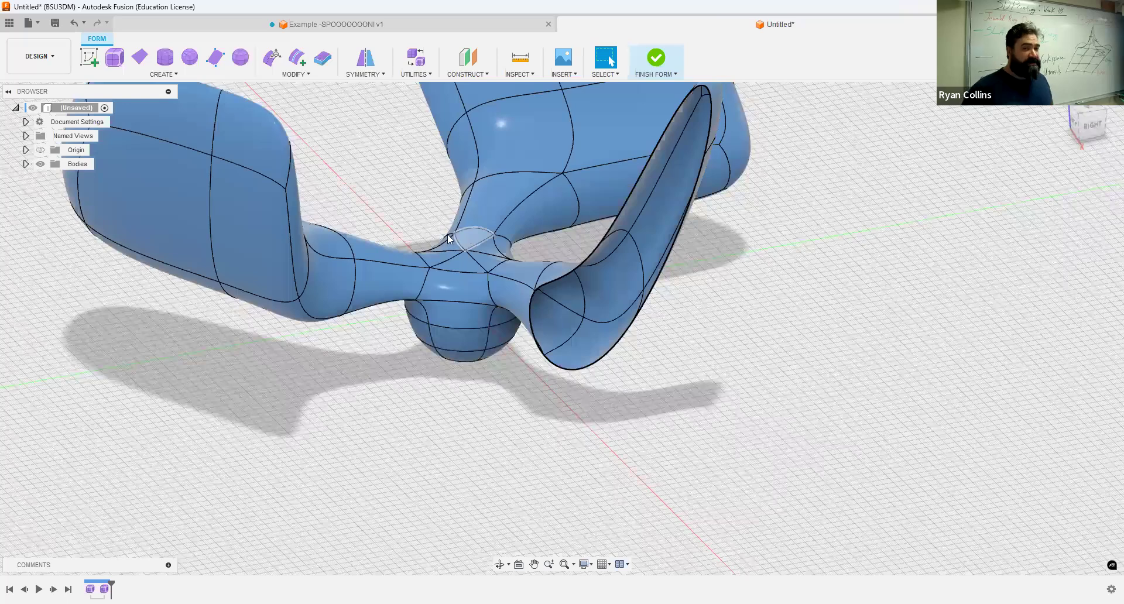
{"action": "left_click", "coordinate": [322, 59]}
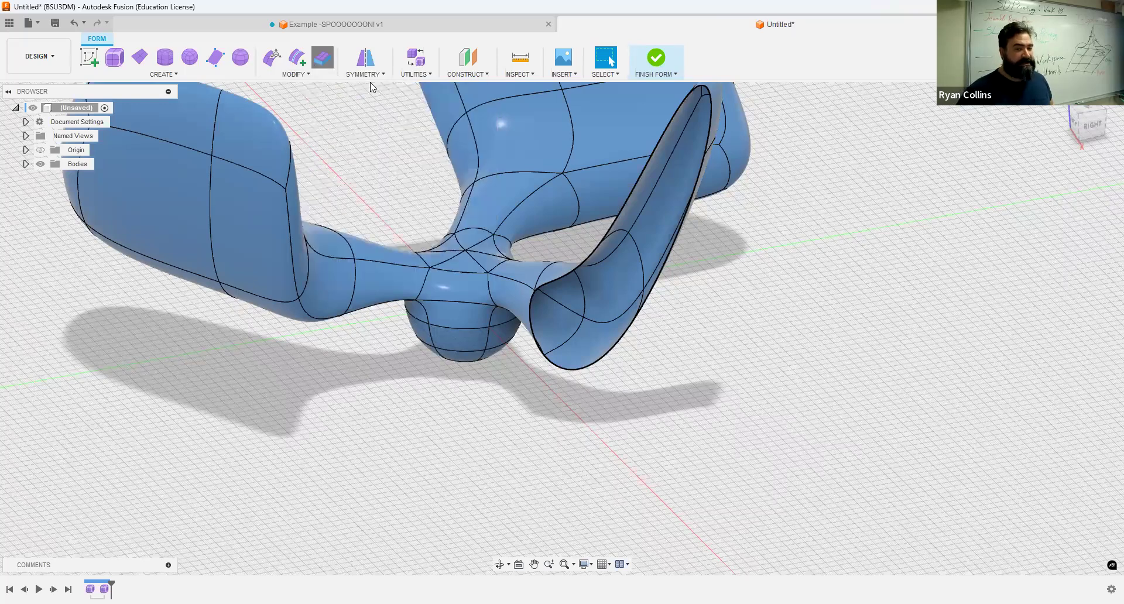
{"action": "left_click", "coordinate": [503, 193]}
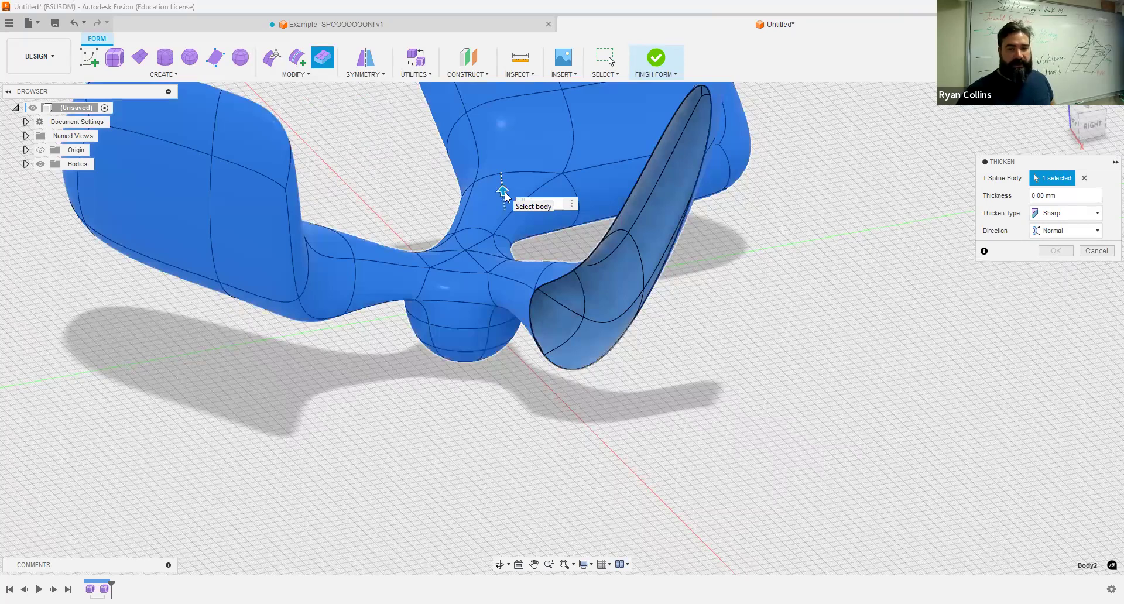
{"action": "type", "text": "1"}
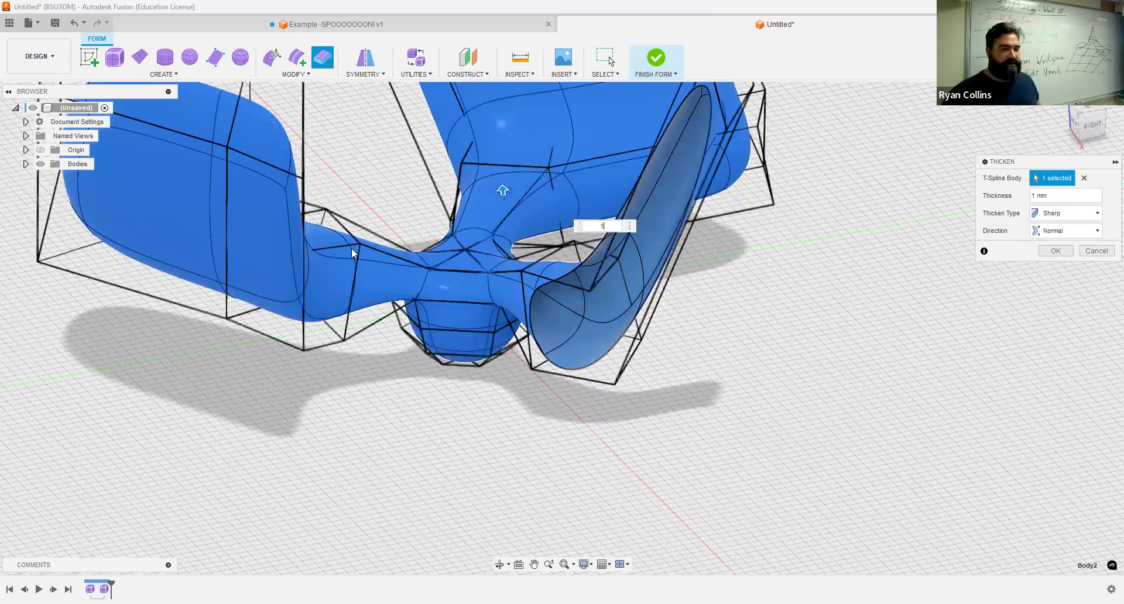
{"action": "scroll", "coordinate": [318, 220], "scroll_direction": "down", "scroll_amount": 3}
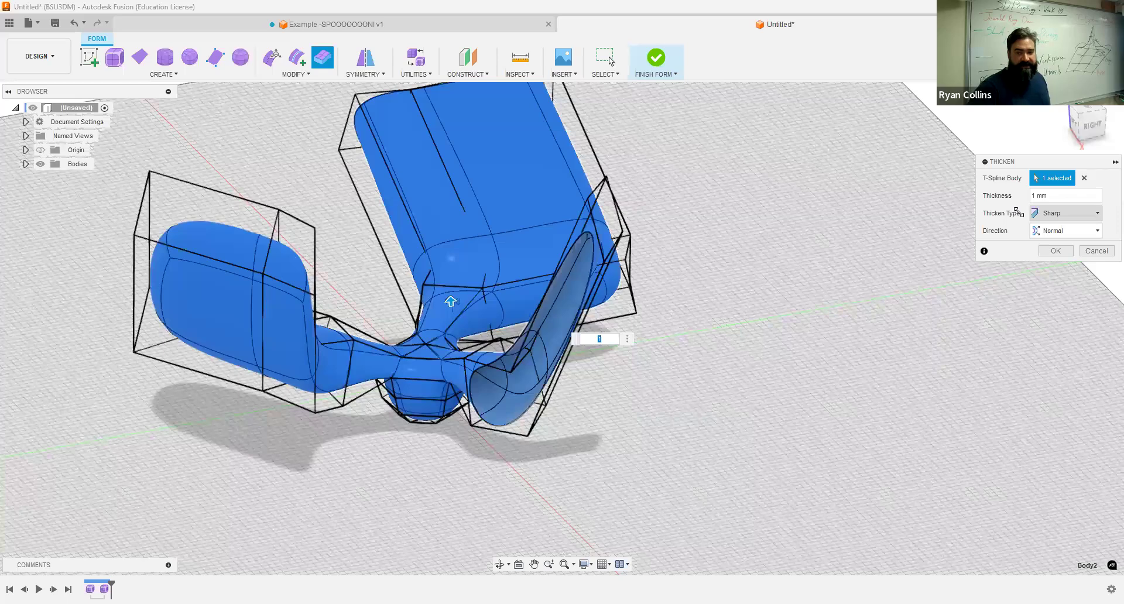
{"action": "left_click", "coordinate": [1076, 214]}
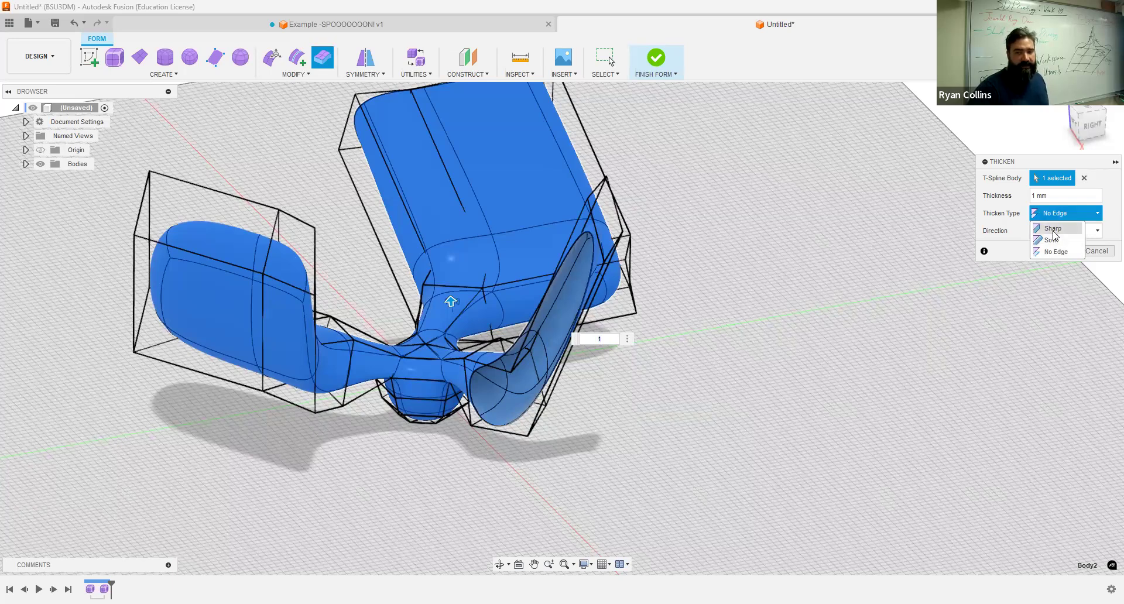
{"action": "left_click", "coordinate": [1046, 229]}
{"action": "left_click", "coordinate": [1049, 255]}
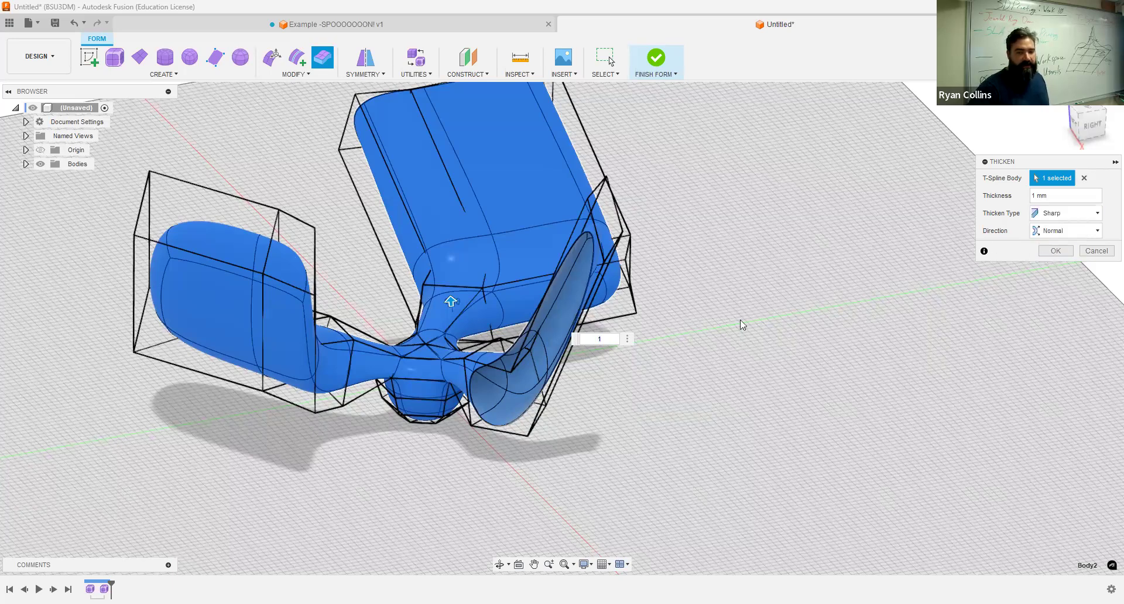
{"action": "scroll", "coordinate": [501, 372], "scroll_direction": "up", "scroll_amount": 8}
{"action": "scroll", "coordinate": [459, 349], "scroll_direction": "up", "scroll_amount": 5}
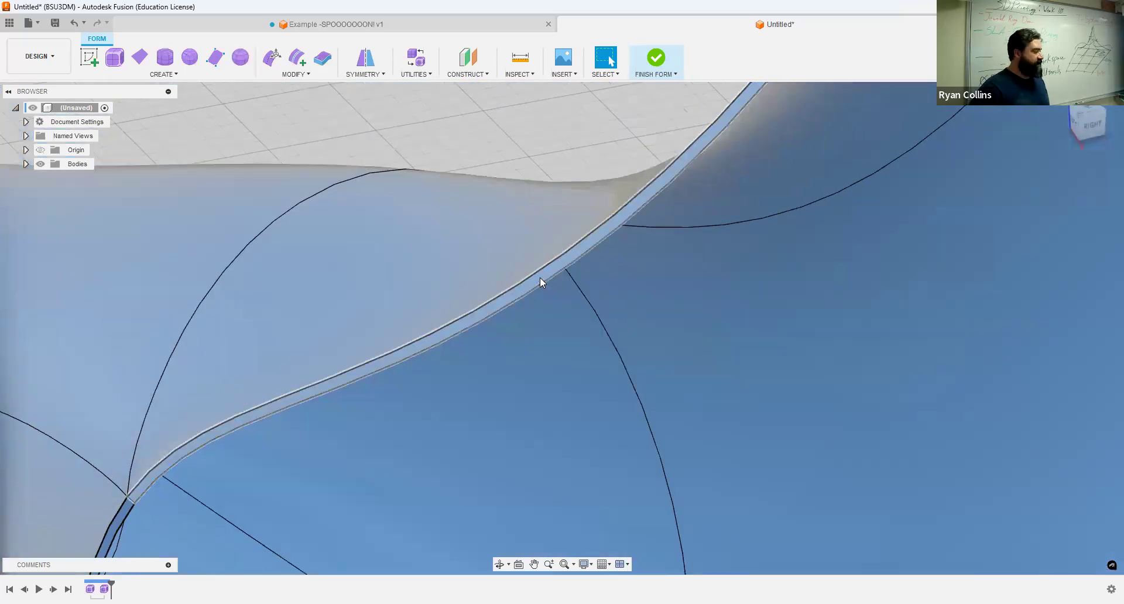
{"action": "scroll", "coordinate": [544, 448], "scroll_direction": "down", "scroll_amount": 6}
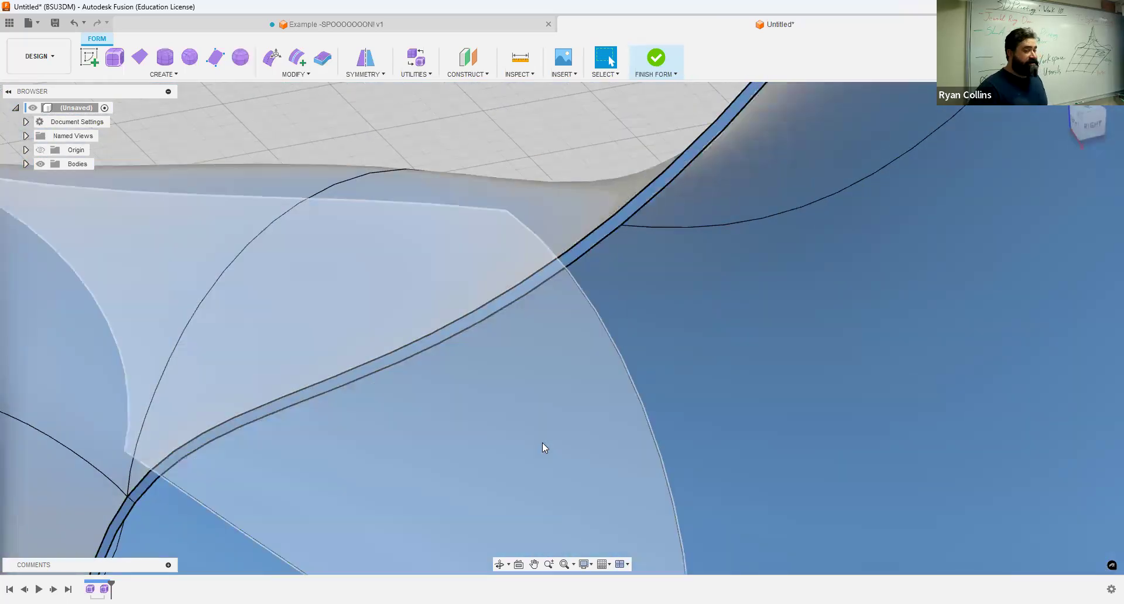
{"action": "scroll", "coordinate": [613, 466], "scroll_direction": "down", "scroll_amount": 3}
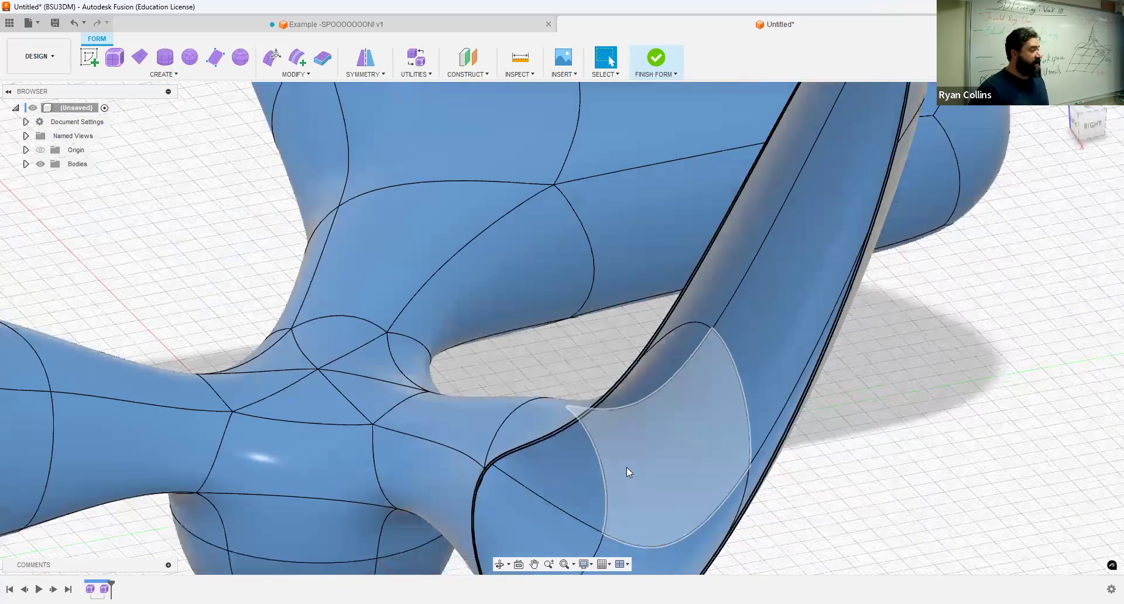
{"action": "scroll", "coordinate": [626, 467], "scroll_direction": "down", "scroll_amount": 4}
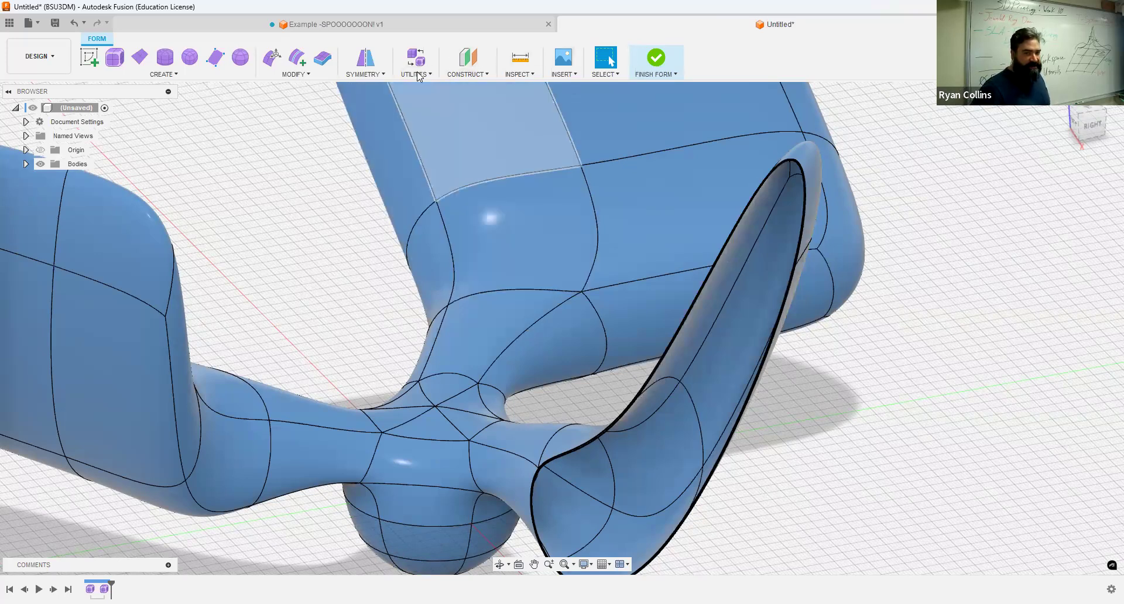
Try to finish the form, and return to form editing instead of continuing.
{"action": "left_click", "coordinate": [444, 123]}
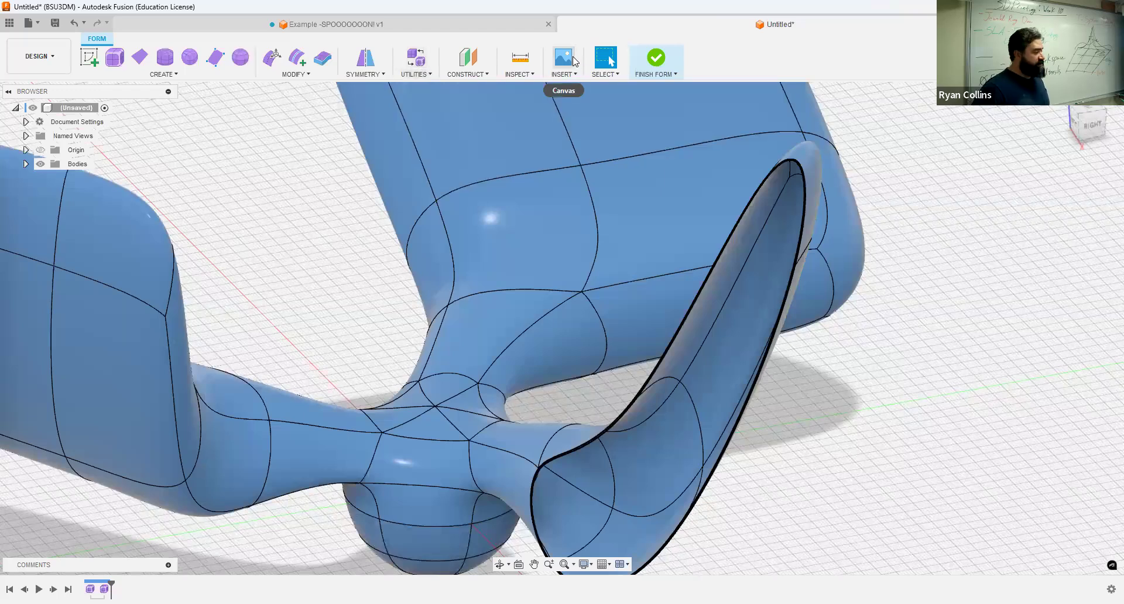
{"action": "left_click", "coordinate": [416, 74]}
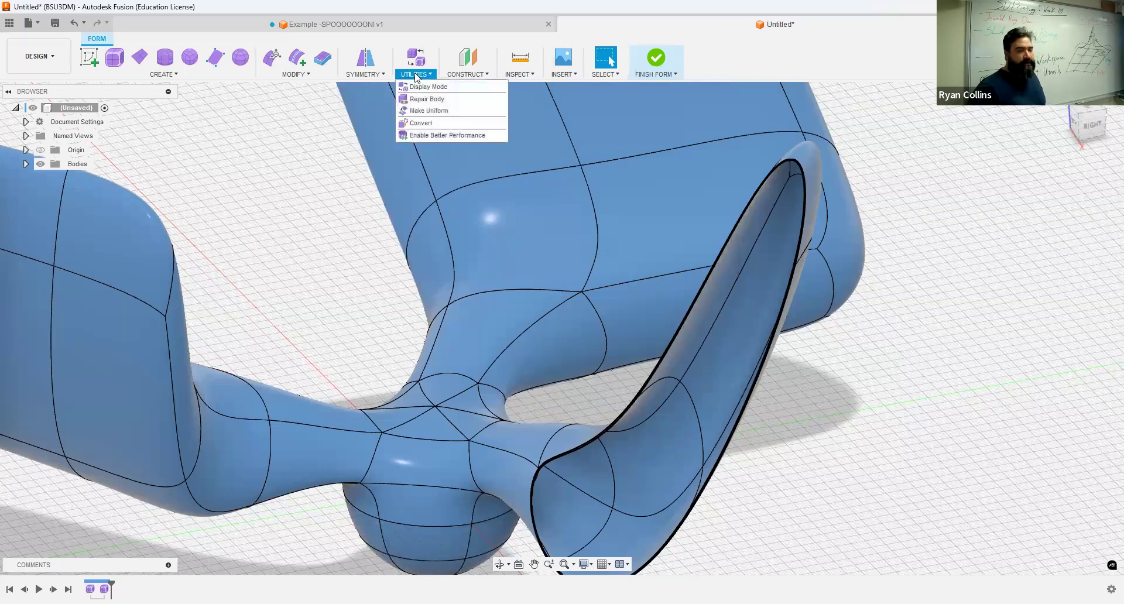
{"action": "left_click", "coordinate": [958, 170]}
{"action": "left_click", "coordinate": [661, 60]}
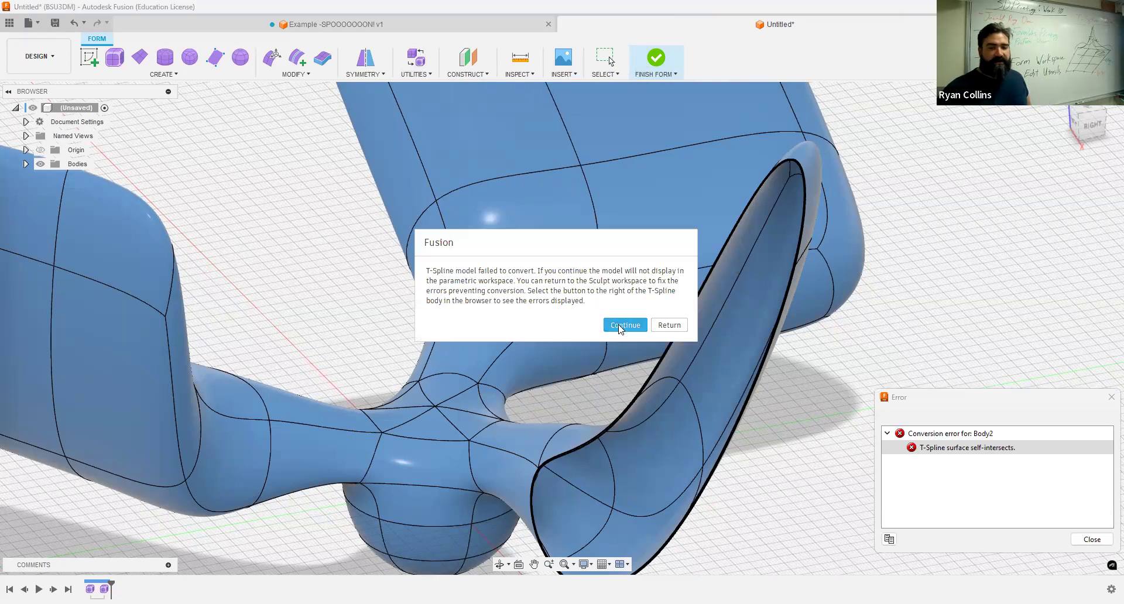
{"action": "left_click", "coordinate": [660, 325]}
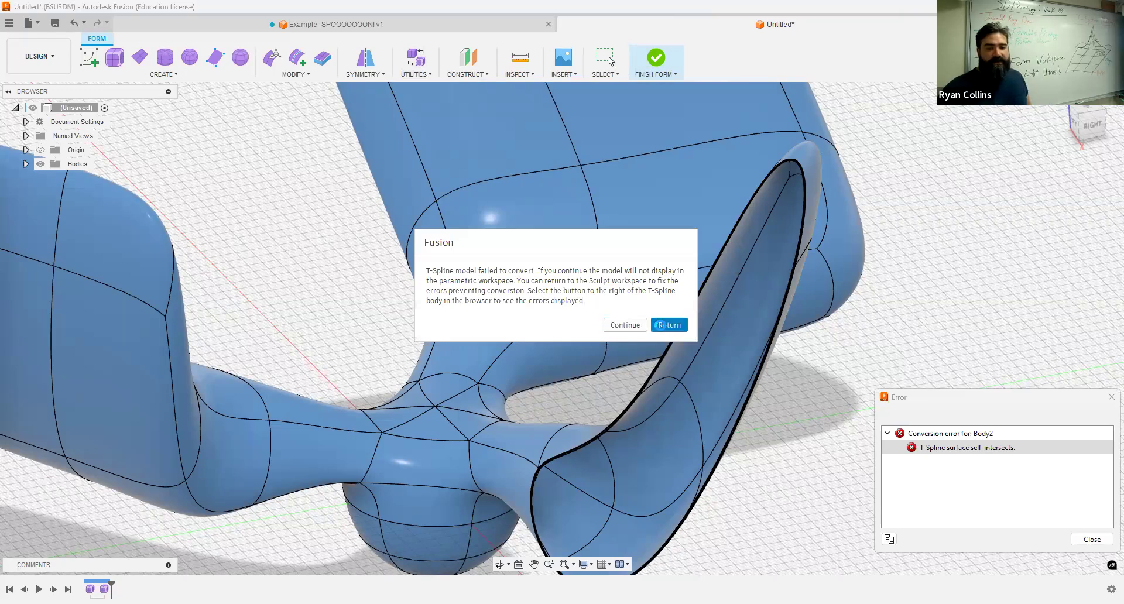
Run AutoRepair on the T-Spline body with Repair Body and accept the repair.
{"action": "left_click", "coordinate": [420, 76]}
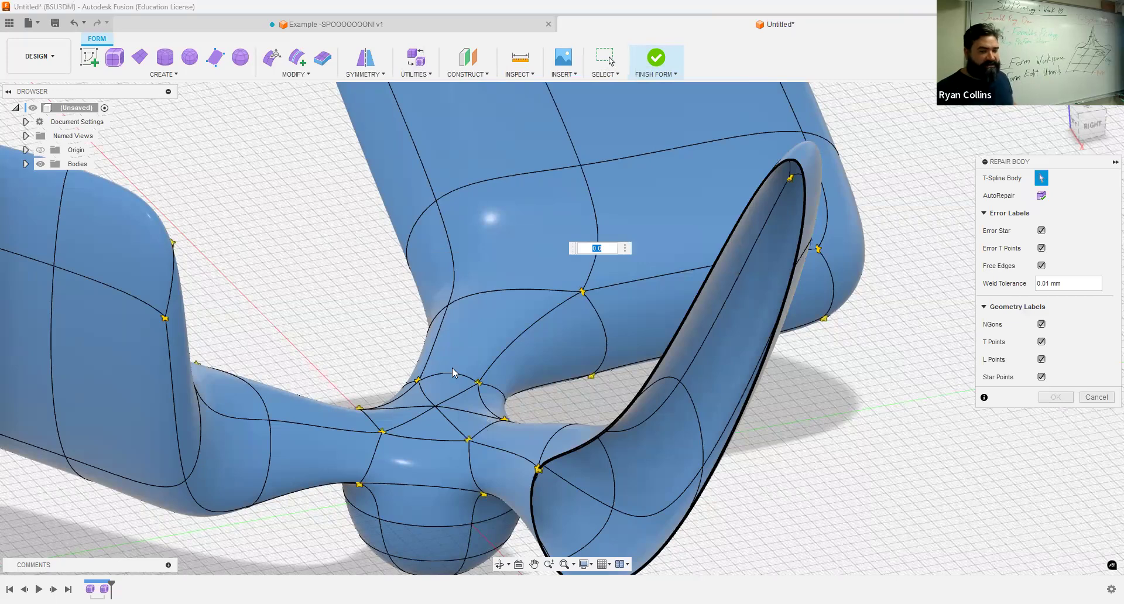
{"action": "scroll", "coordinate": [484, 430], "scroll_direction": "down", "scroll_amount": 3}
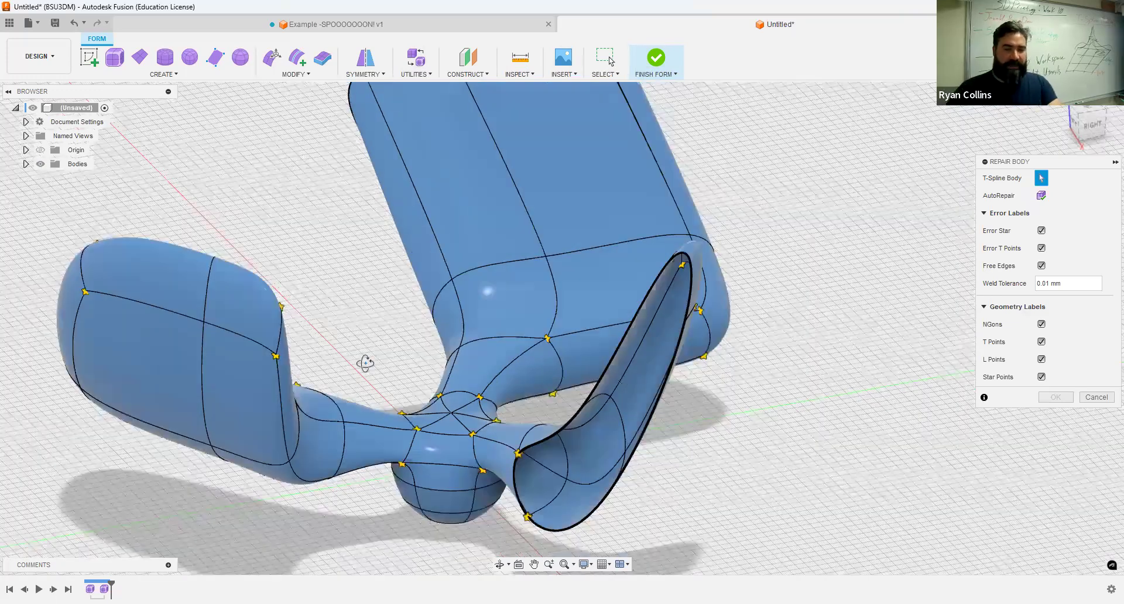
{"action": "middle_click_drag", "start_coordinate": [334, 378], "coordinate": [343, 381], "text": "shift"}
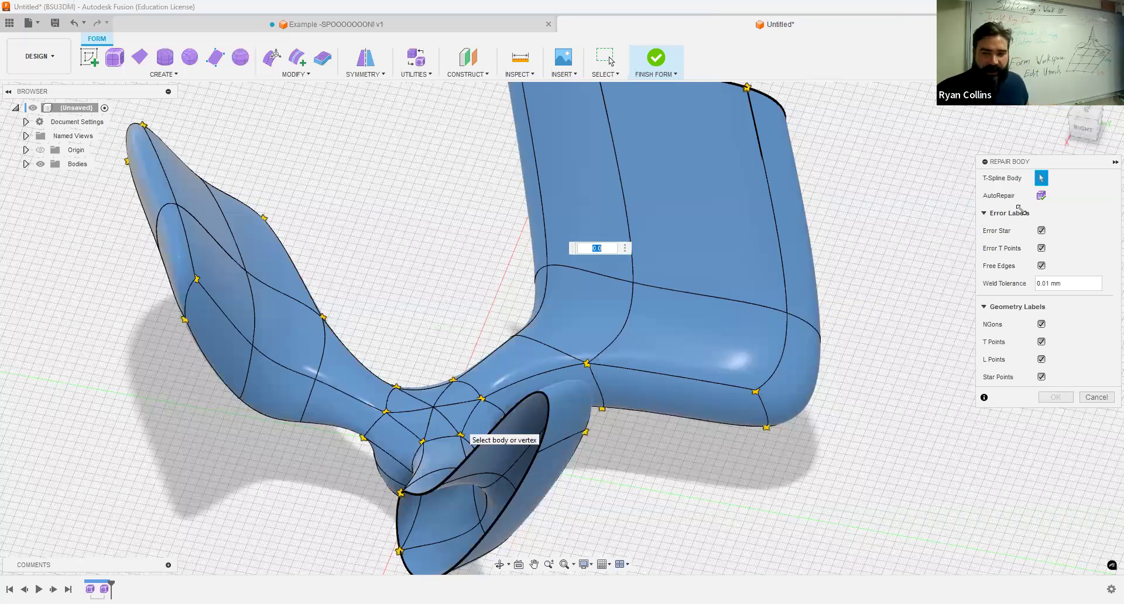
{"action": "left_click", "coordinate": [1042, 196]}
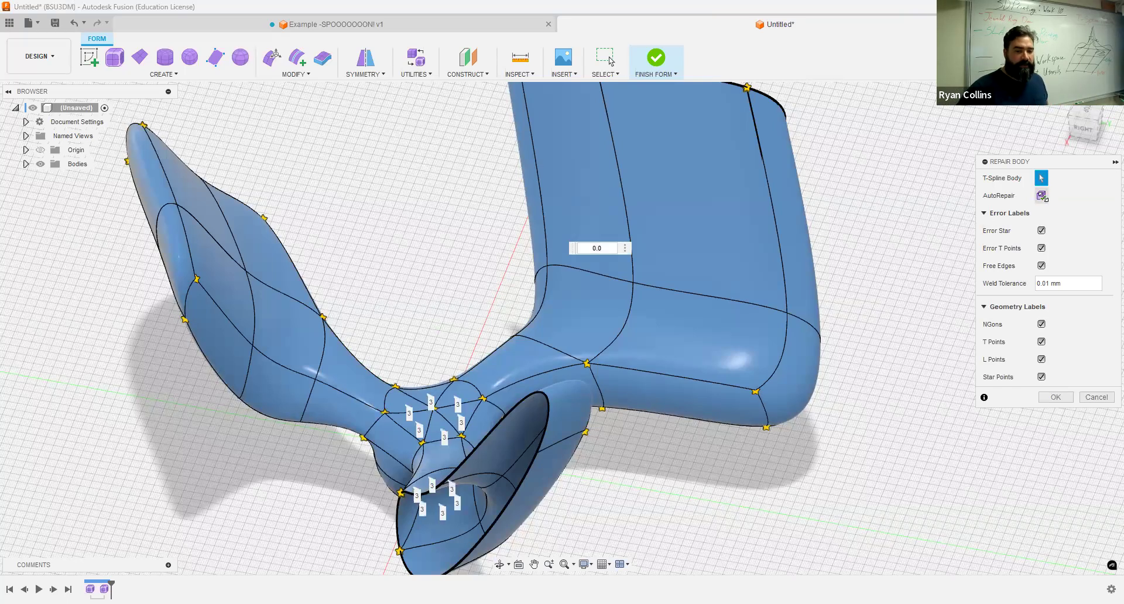
{"action": "scroll", "coordinate": [456, 397], "scroll_direction": "up", "scroll_amount": 3}
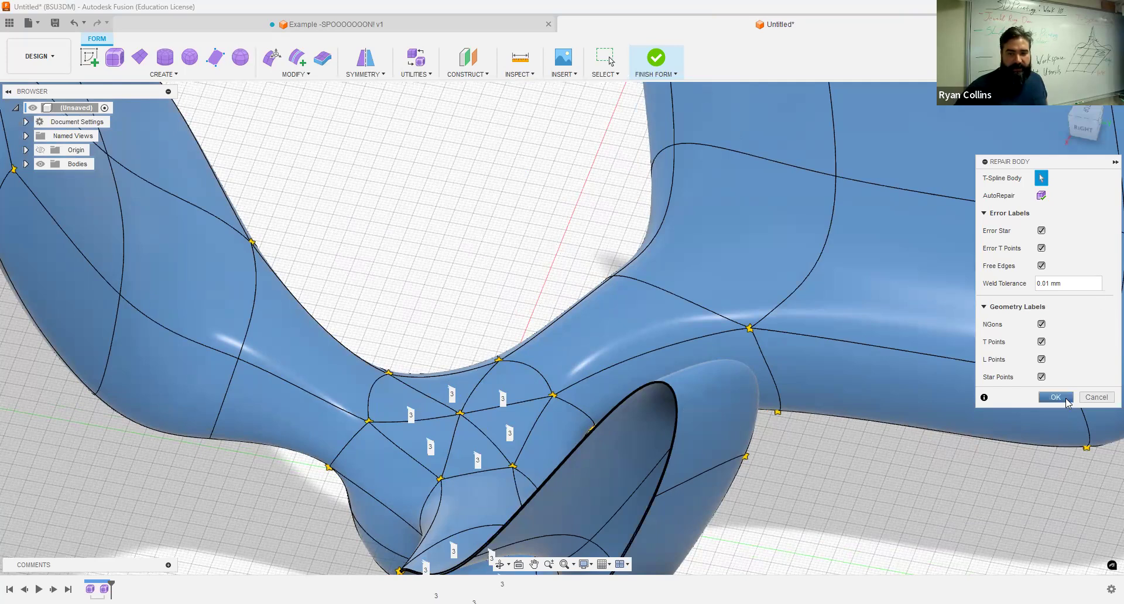
{"action": "left_click", "coordinate": [1066, 403]}
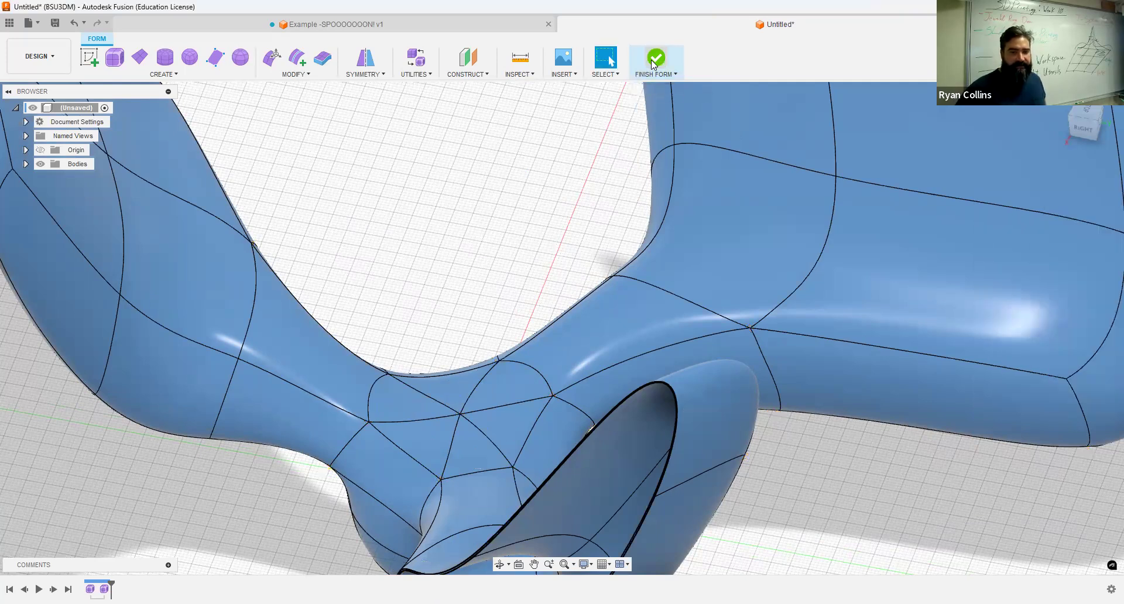
Try again to finish the form, continuing despite the conversion error.
{"action": "left_click", "coordinate": [653, 60]}
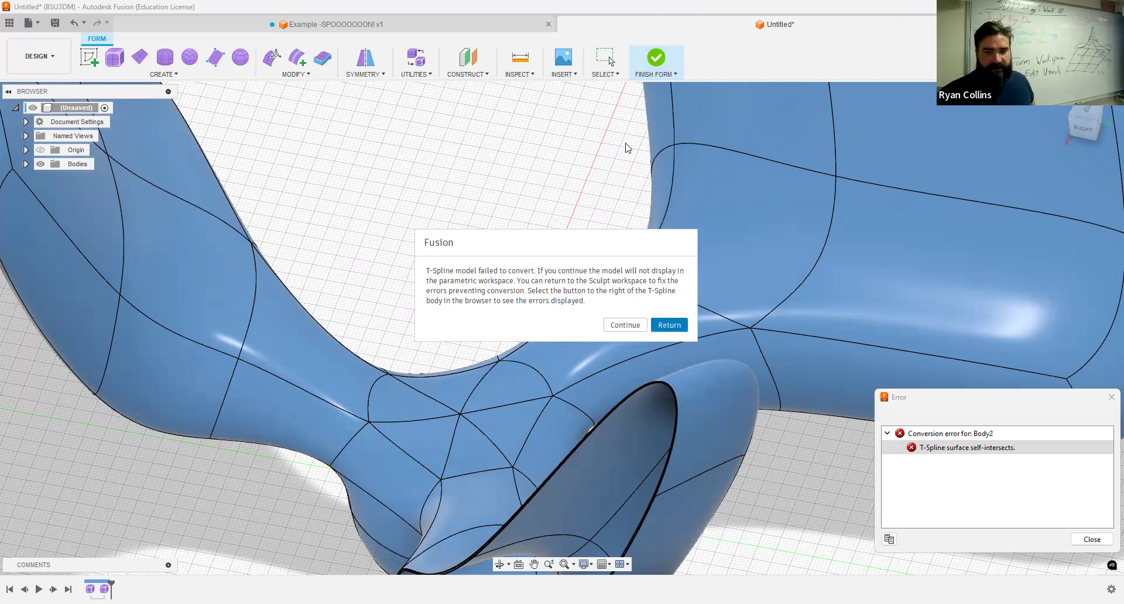
{"action": "left_click", "coordinate": [657, 62]}
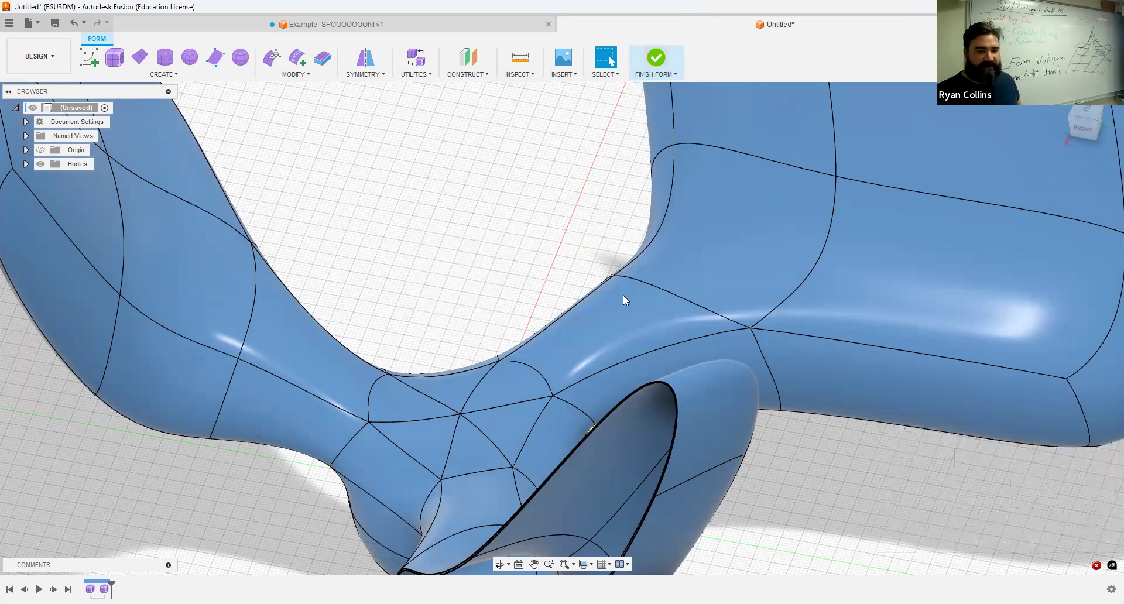
{"action": "left_click", "coordinate": [626, 325]}
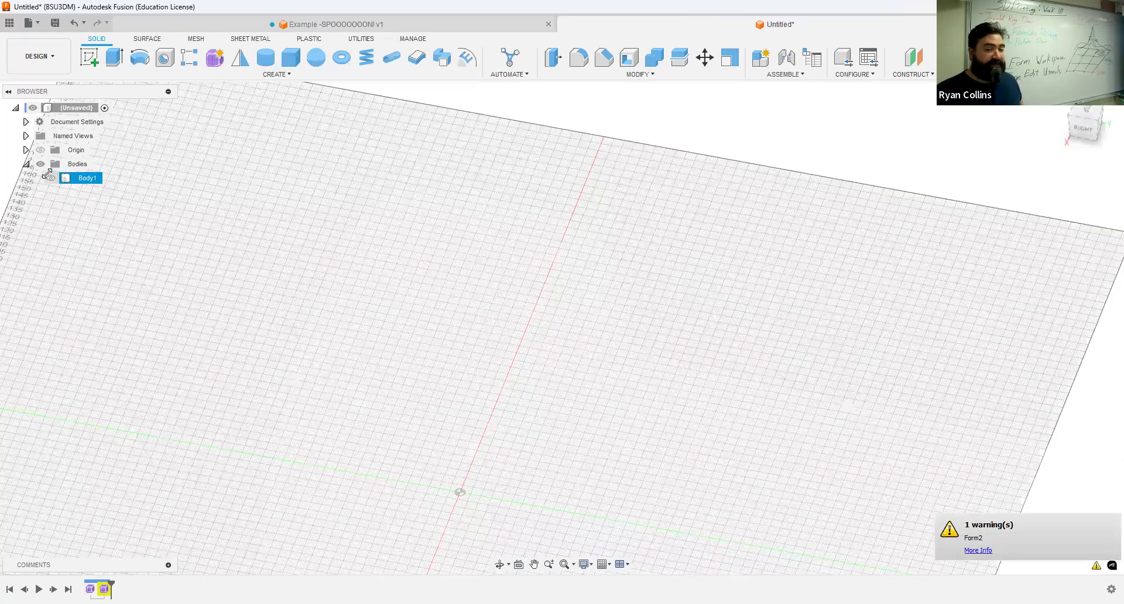
{"action": "left_click", "coordinate": [253, 246]}
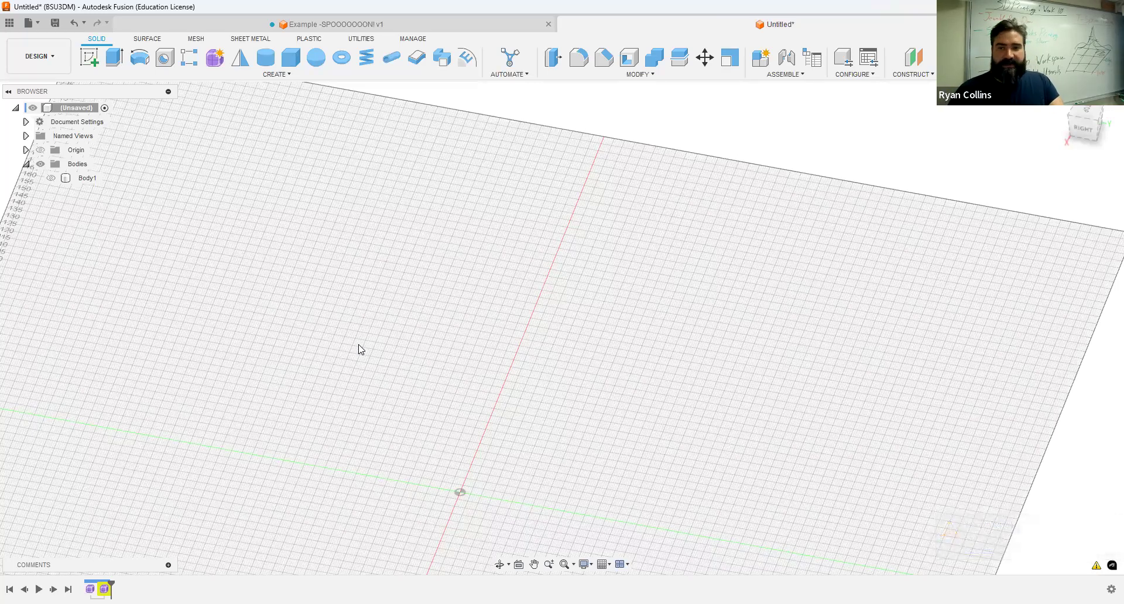
Undo finishing the form to bring back the T-Spline body for editing.
{"action": "key", "text": "ctrl+z"}
{"action": "scroll", "coordinate": [459, 304], "scroll_direction": "down", "scroll_amount": 2}
{"action": "middle_click_drag", "start_coordinate": [577, 388], "coordinate": [418, 301], "text": "shift"}
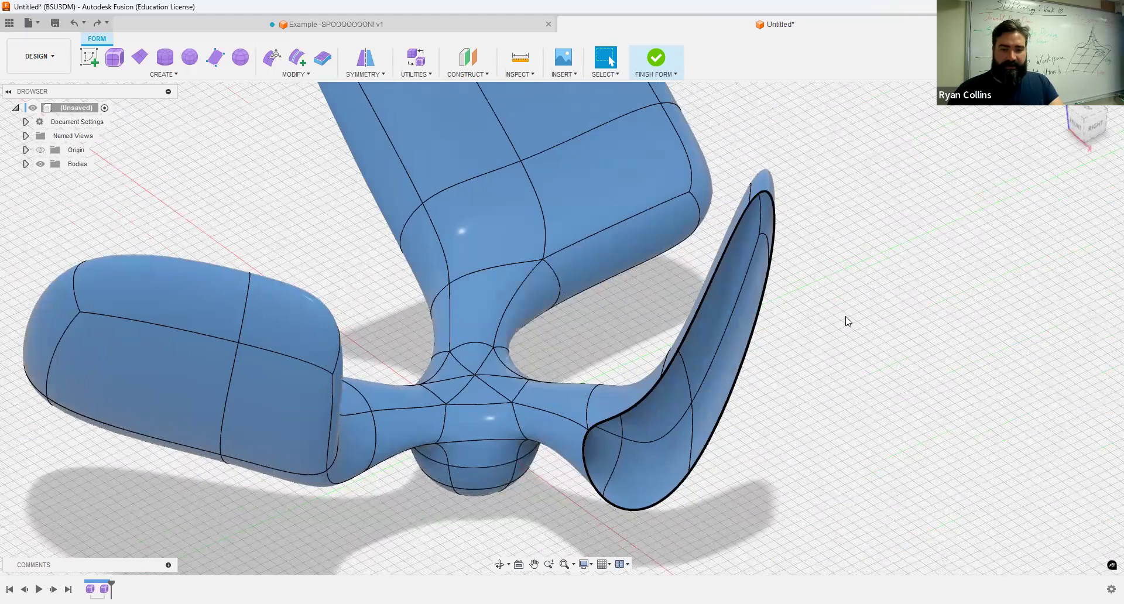
Select the open rim of the hollow arm for Fill Hole and turn off Keep Creases.
{"action": "scroll", "coordinate": [767, 217], "scroll_direction": "up", "scroll_amount": 1}
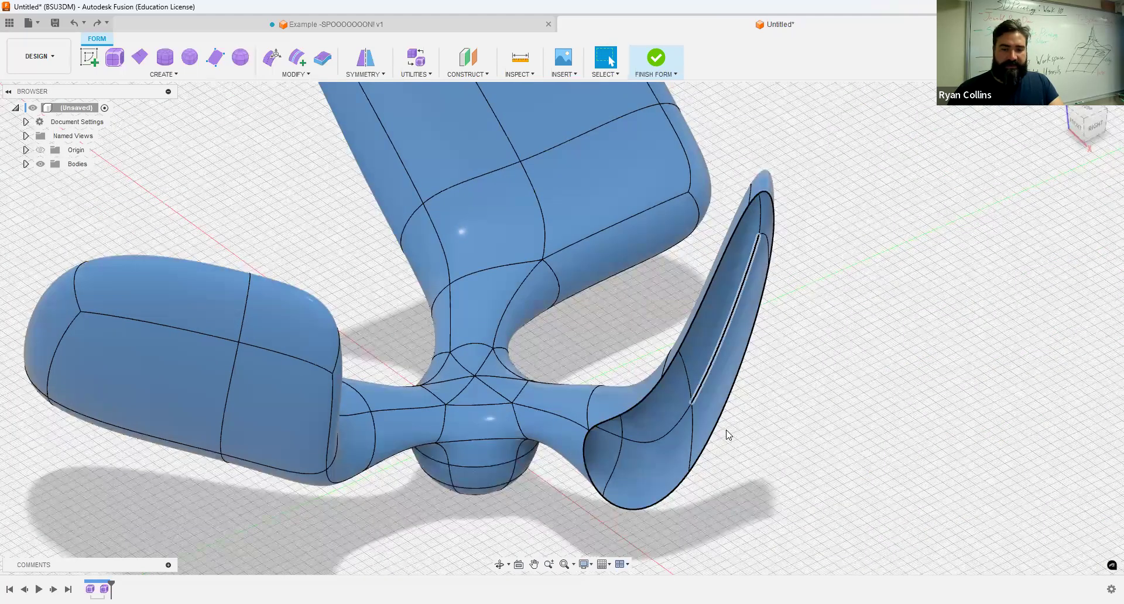
{"action": "scroll", "coordinate": [594, 348], "scroll_direction": "up", "scroll_amount": 5}
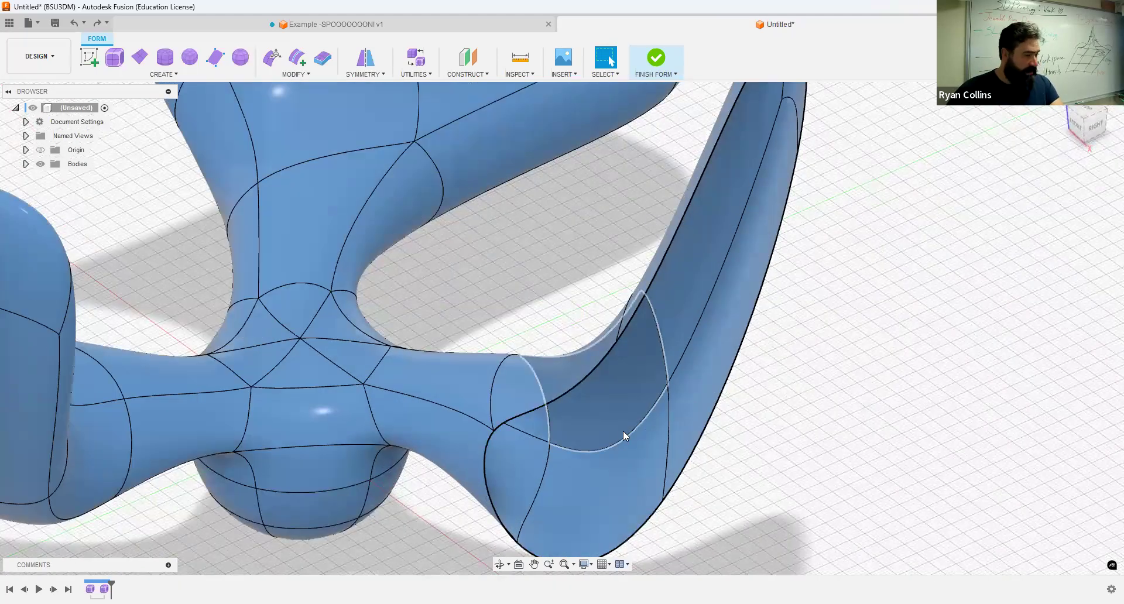
{"action": "scroll", "coordinate": [673, 460], "scroll_direction": "down", "scroll_amount": 4}
{"action": "middle_click_drag", "start_coordinate": [712, 426], "coordinate": [449, 140], "text": "shift"}
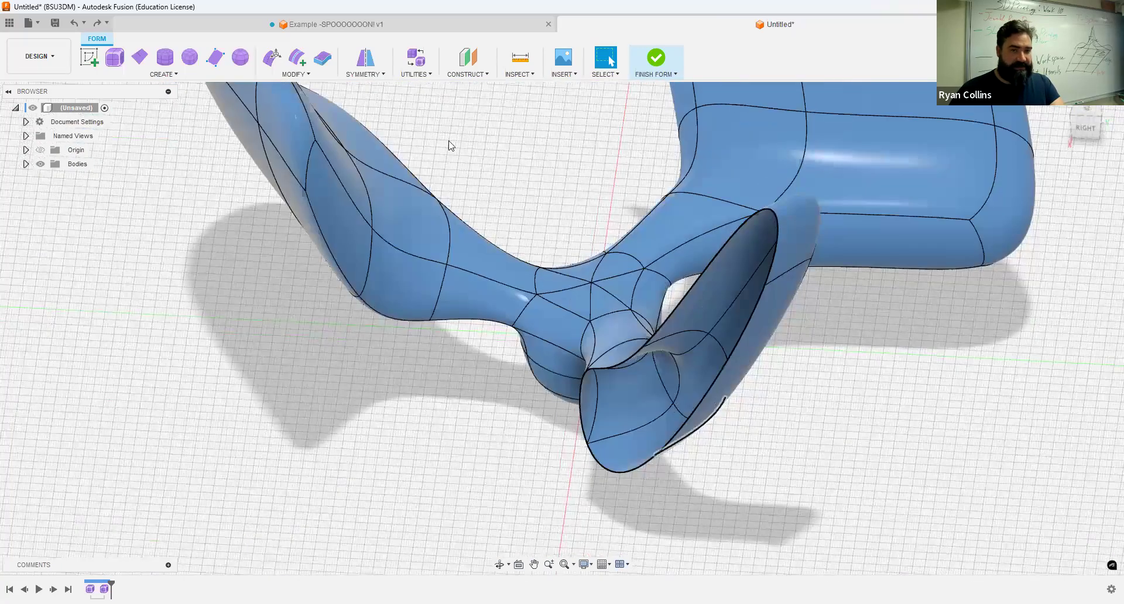
{"action": "left_click", "coordinate": [296, 74]}
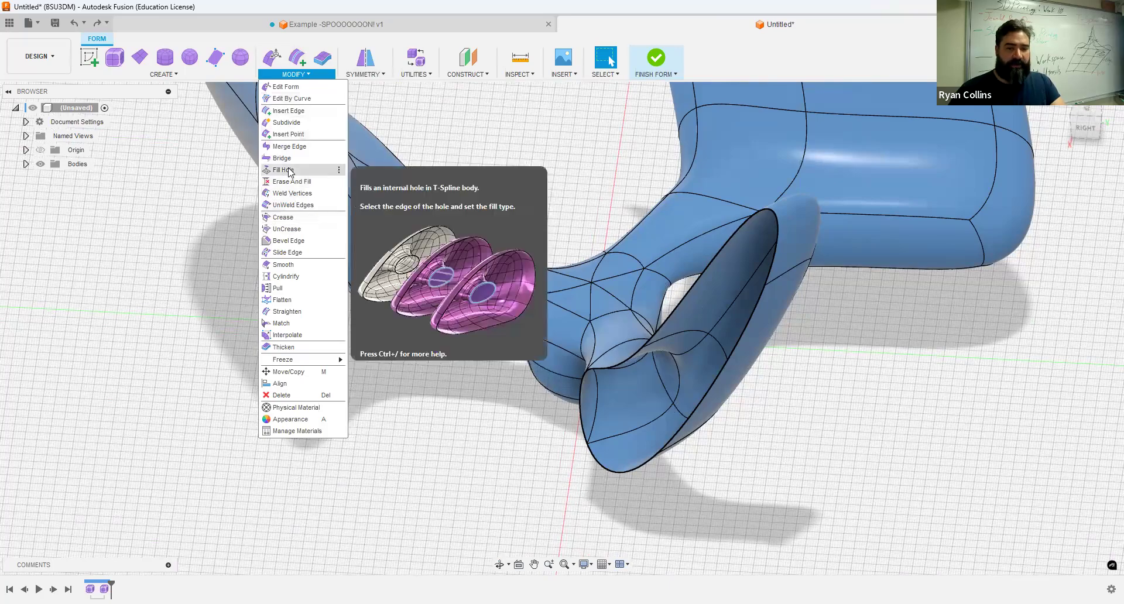
{"action": "left_click", "coordinate": [693, 285]}
{"action": "middle_click_drag", "start_coordinate": [793, 371], "coordinate": [729, 387], "text": "shift"}
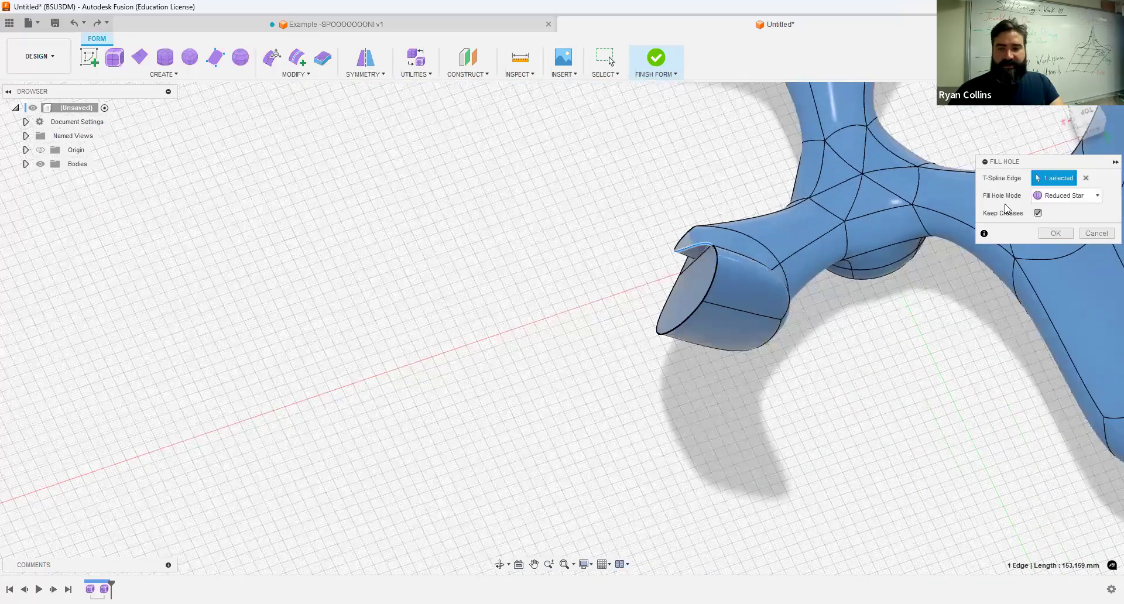
{"action": "left_click", "coordinate": [1038, 213]}
{"action": "middle_click_drag", "start_coordinate": [671, 308], "coordinate": [664, 288], "text": "shift"}
{"action": "scroll", "coordinate": [644, 258], "scroll_direction": "up", "scroll_amount": 2}
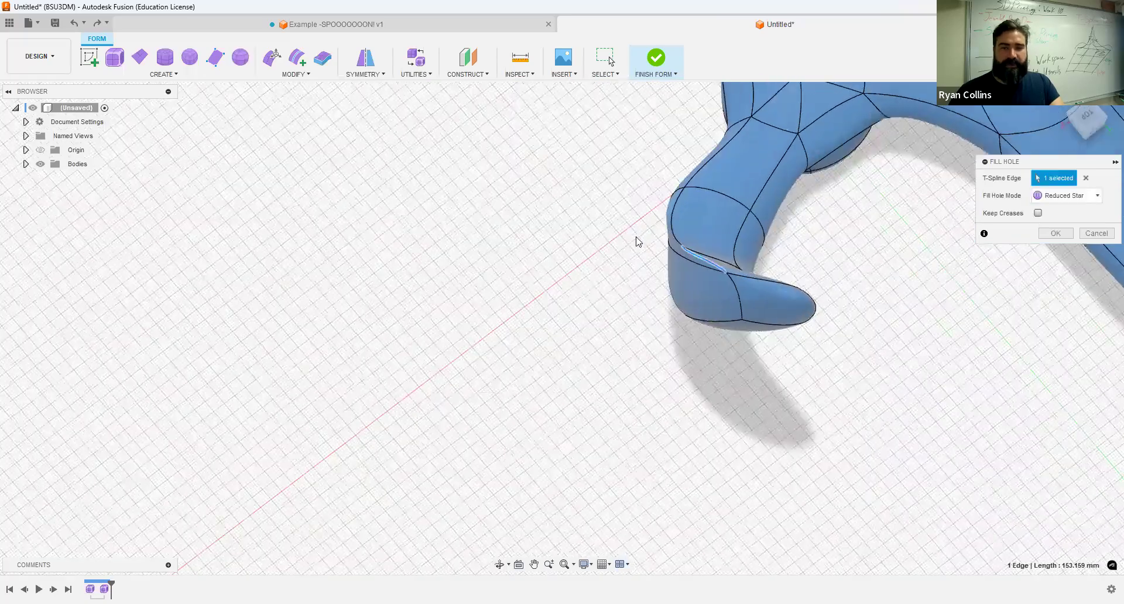
{"action": "scroll", "coordinate": [679, 198], "scroll_direction": "up", "scroll_amount": 3}
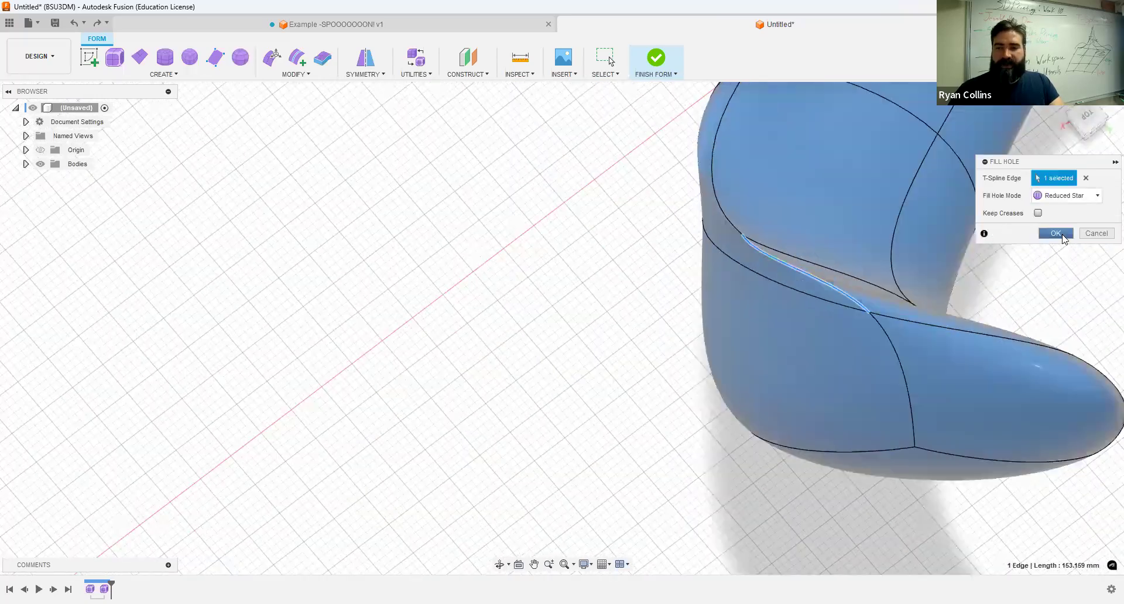
Set the fill hole mode to Fill Star and accept the fill on the hollow arm.
{"action": "left_click", "coordinate": [1067, 197]}
{"action": "left_click", "coordinate": [1057, 223]}
{"action": "middle_click_drag", "start_coordinate": [673, 346], "coordinate": [674, 338], "text": "shift"}
{"action": "middle_click_drag", "start_coordinate": [700, 293], "coordinate": [673, 328], "text": "shift"}
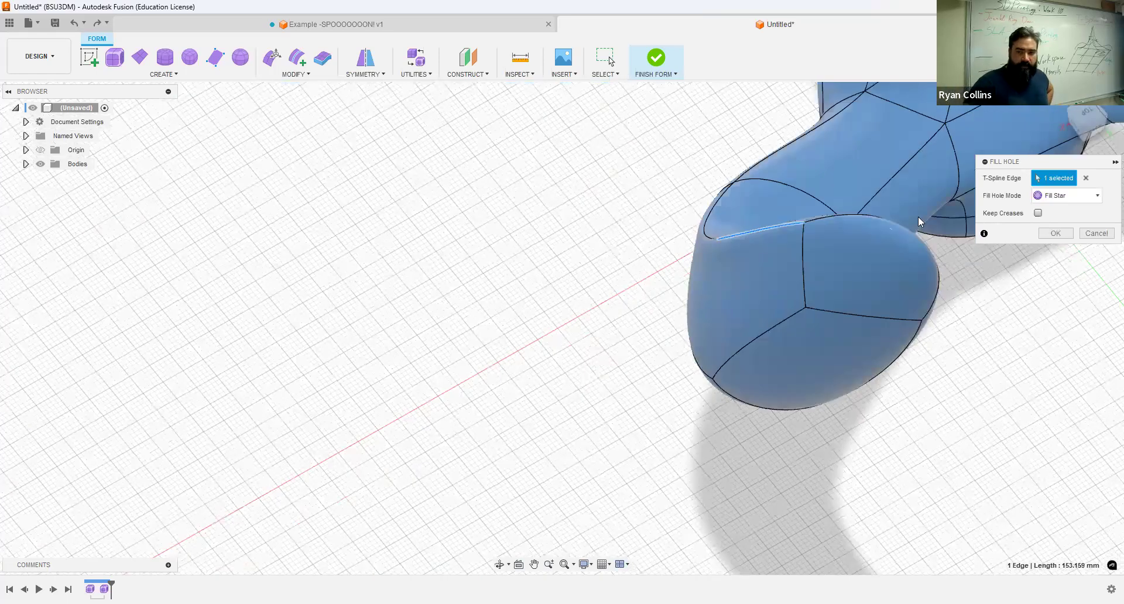
{"action": "left_click", "coordinate": [1056, 233]}
{"action": "middle_click_drag", "start_coordinate": [609, 292], "coordinate": [561, 256], "text": "shift"}
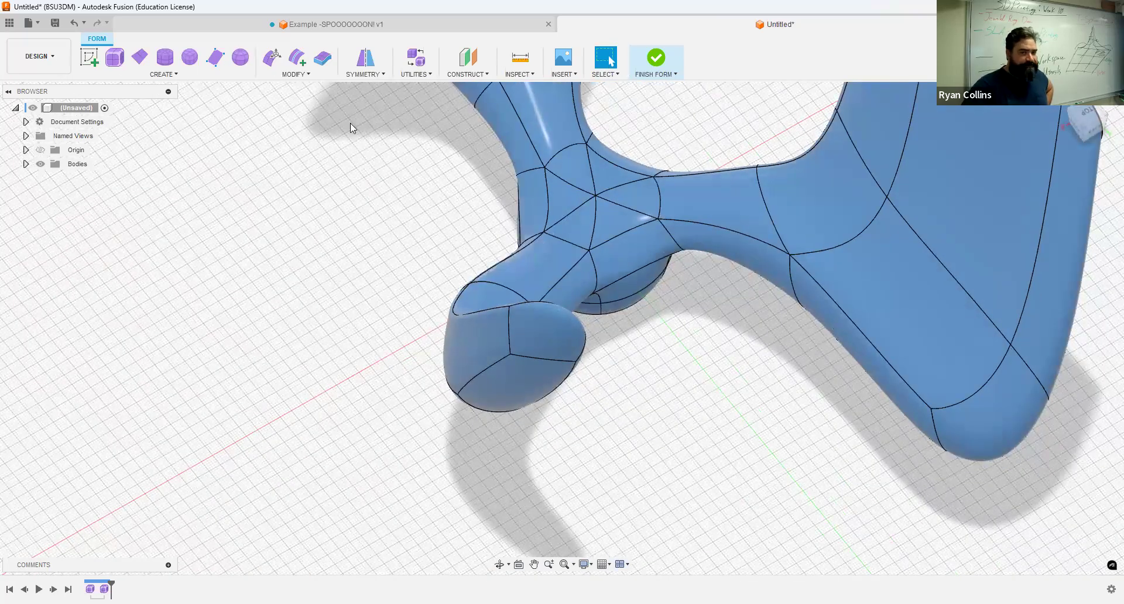
Select the whole T-Spline body for Display Mode and switch it to Box Display.
{"action": "left_click", "coordinate": [421, 78]}
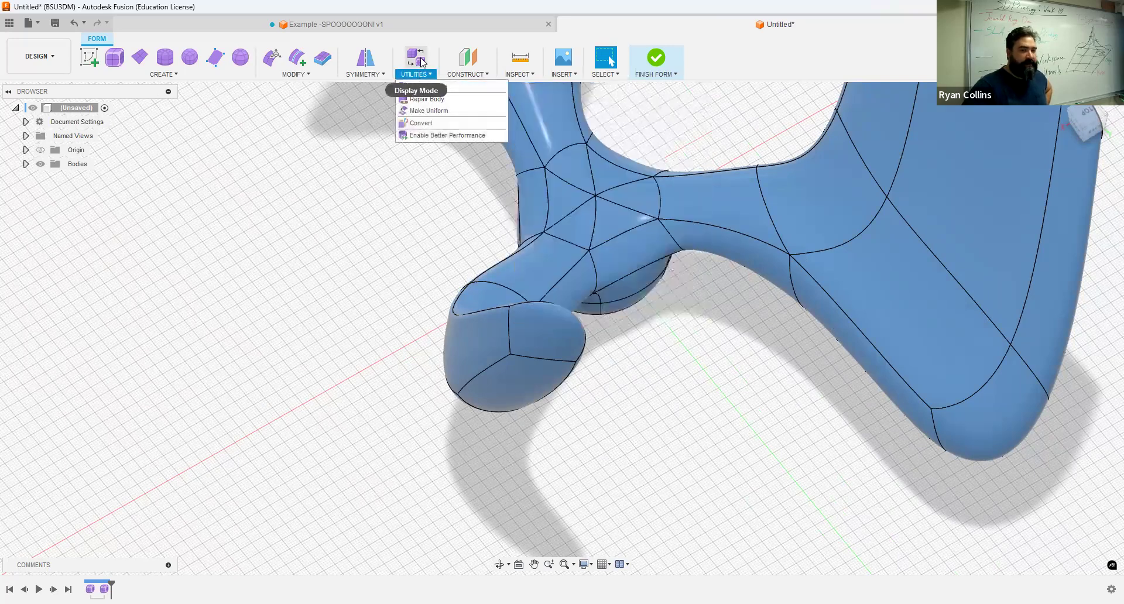
{"action": "left_click", "coordinate": [673, 147]}
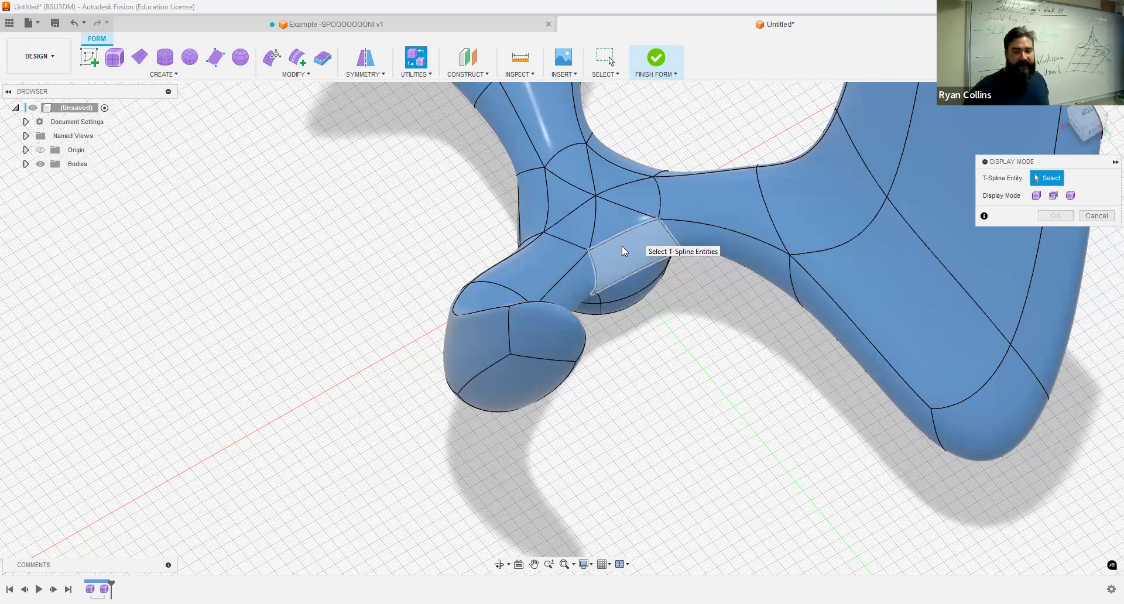
{"action": "left_click", "coordinate": [1037, 196]}
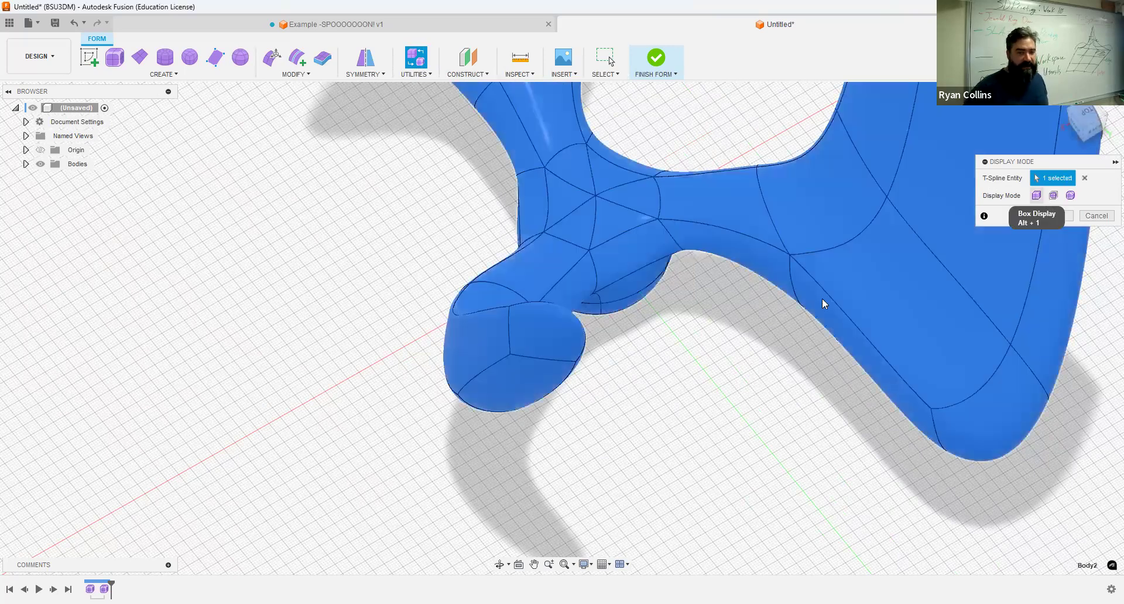
{"action": "key", "text": "F6"}
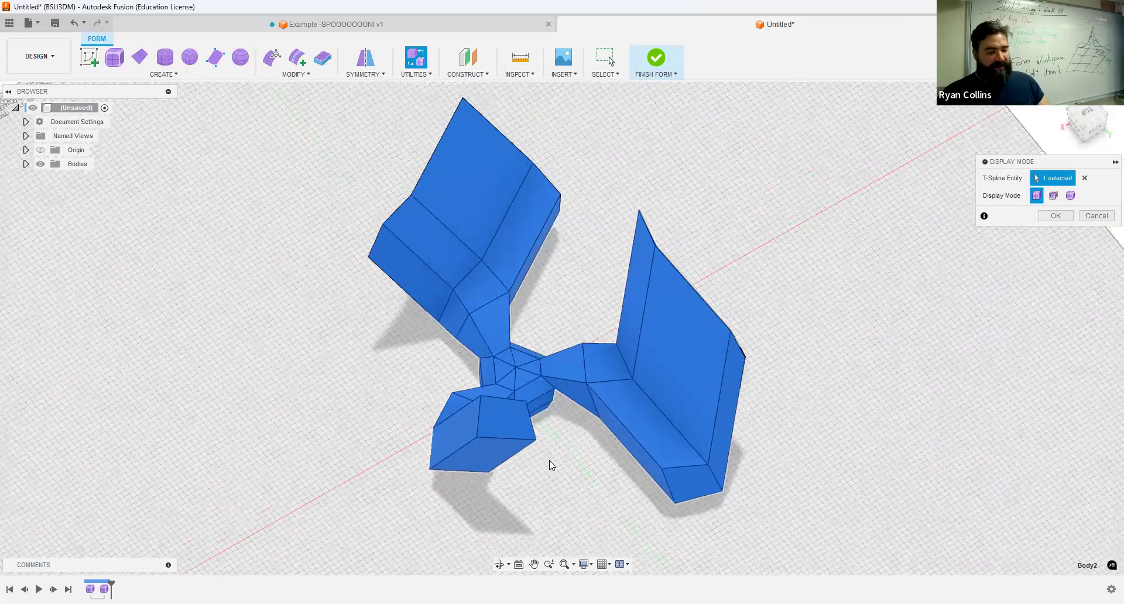
{"action": "middle_click_drag", "start_coordinate": [557, 421], "coordinate": [538, 361], "text": "shift"}
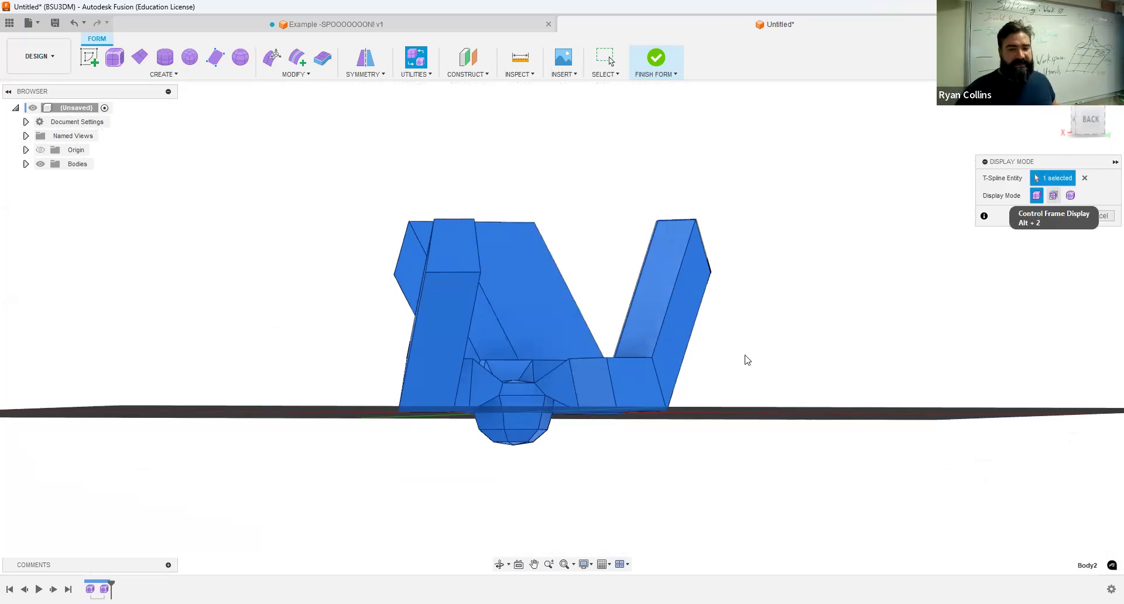
Switch the body to Control Frame Display and accept the display mode.
{"action": "key", "text": "alt+2"}
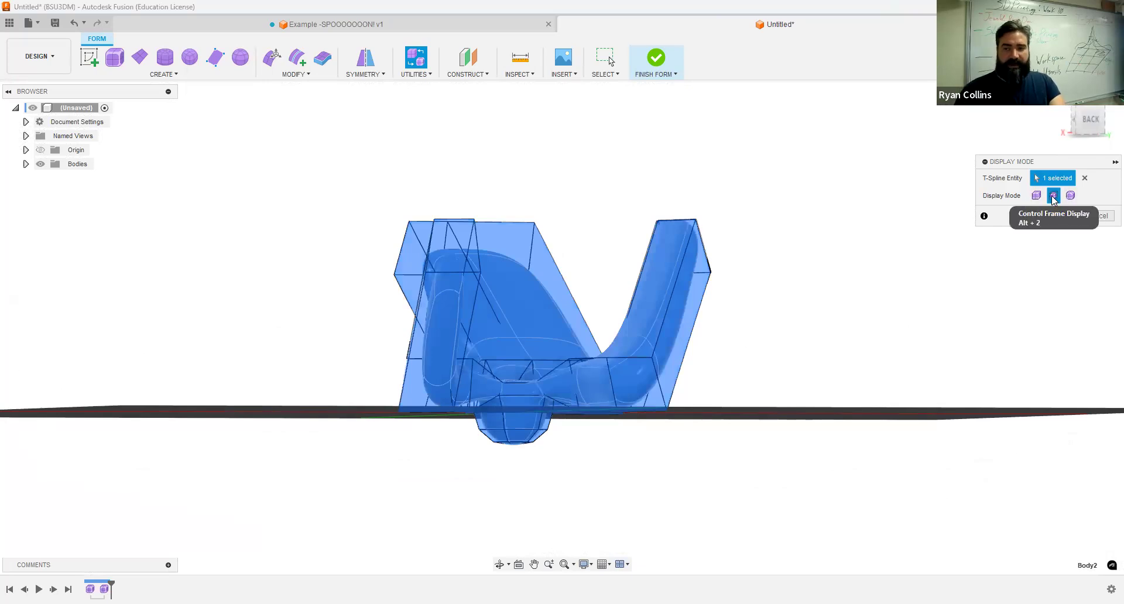
{"action": "middle_click_drag", "start_coordinate": [834, 271], "coordinate": [771, 248], "text": "shift"}
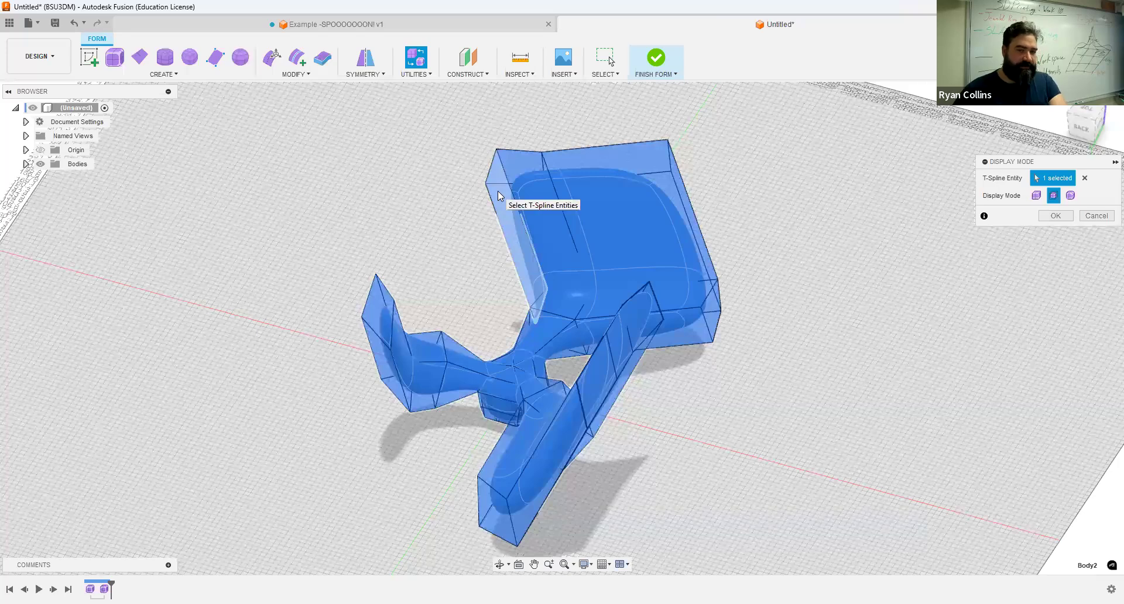
{"action": "scroll", "coordinate": [550, 295], "scroll_direction": "up", "scroll_amount": 2}
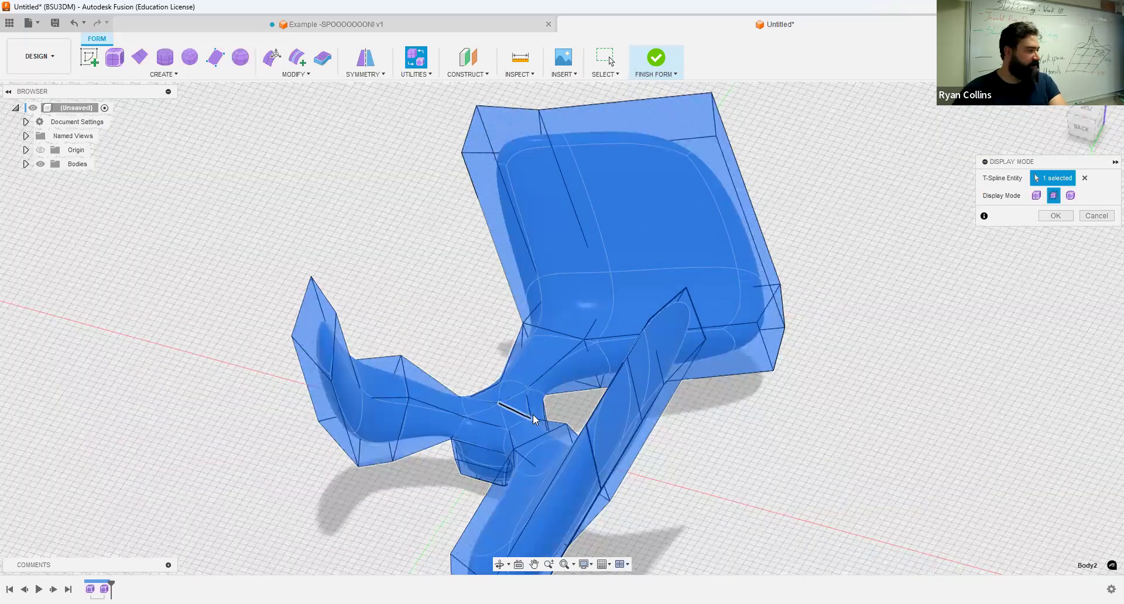
{"action": "middle_click_drag", "start_coordinate": [483, 338], "coordinate": [542, 334], "text": "shift"}
{"action": "left_click", "coordinate": [1068, 214]}
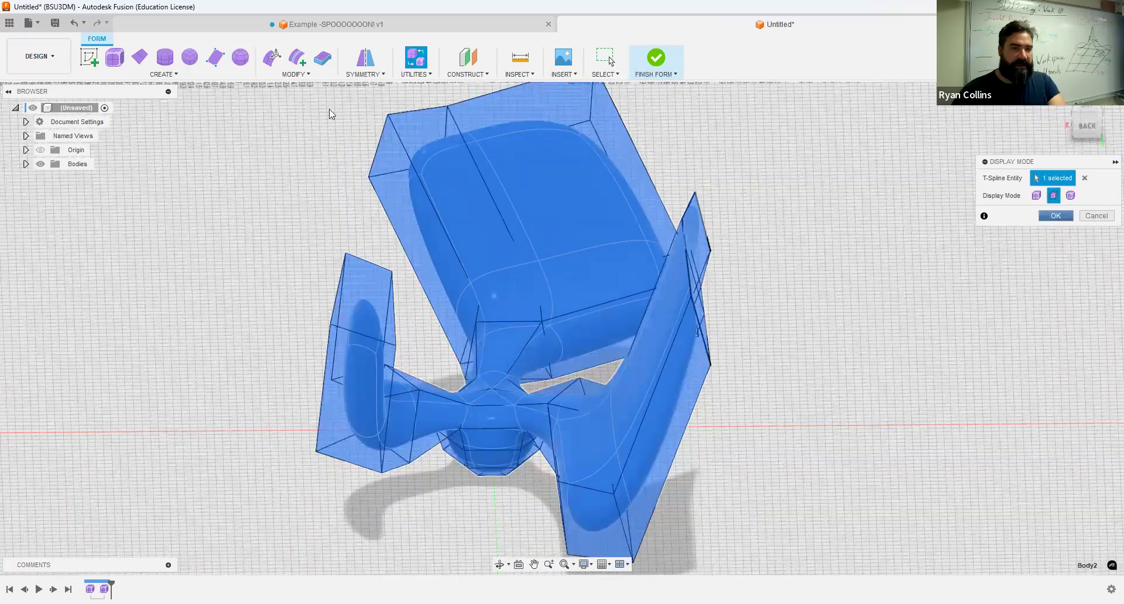
Use Edit Form to move two upper control-frame vertices of the narrow arm about 121 mm outward, away from the hub.
{"action": "left_click", "coordinate": [271, 57]}
{"action": "left_click", "coordinate": [1048, 231]}
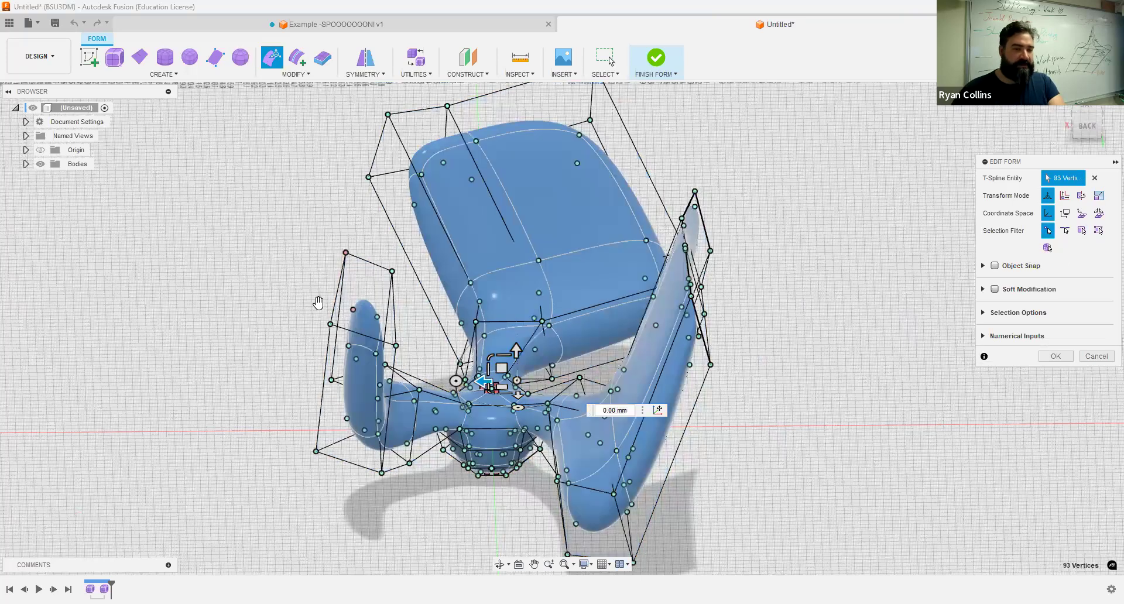
{"action": "left_click", "coordinate": [331, 315]}
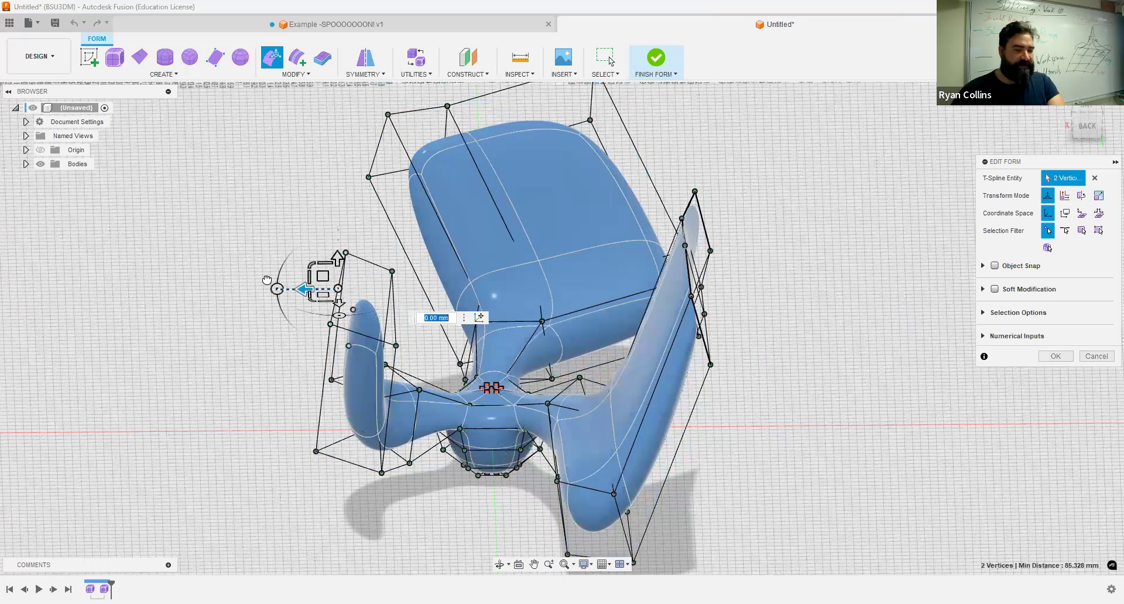
{"action": "left_click_drag", "start_coordinate": [243, 281], "coordinate": [198, 278]}
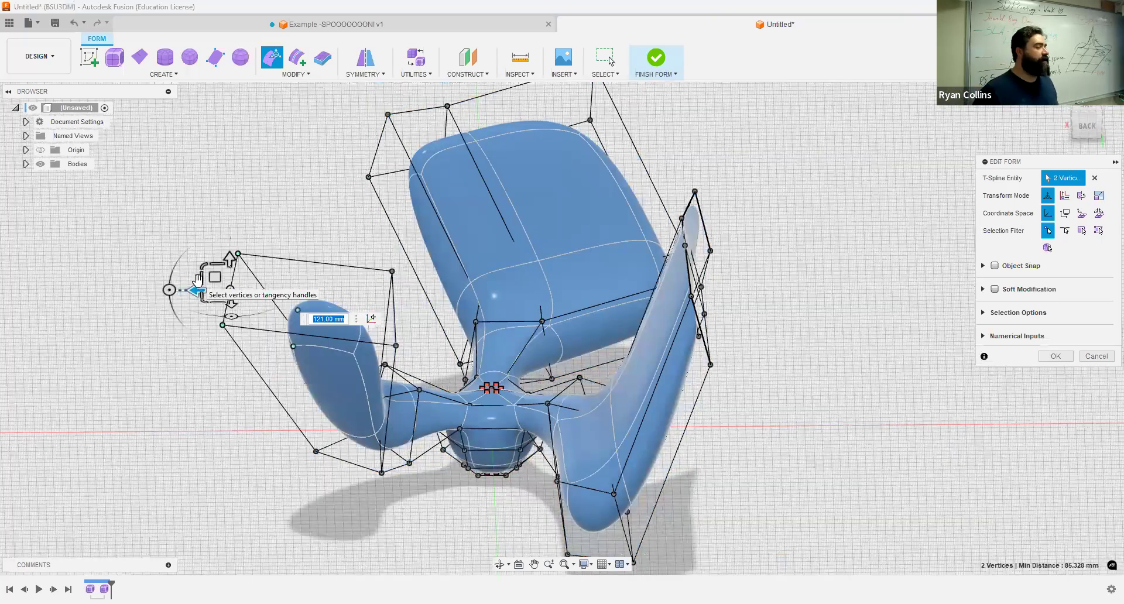
{"action": "left_click", "coordinate": [1052, 356]}
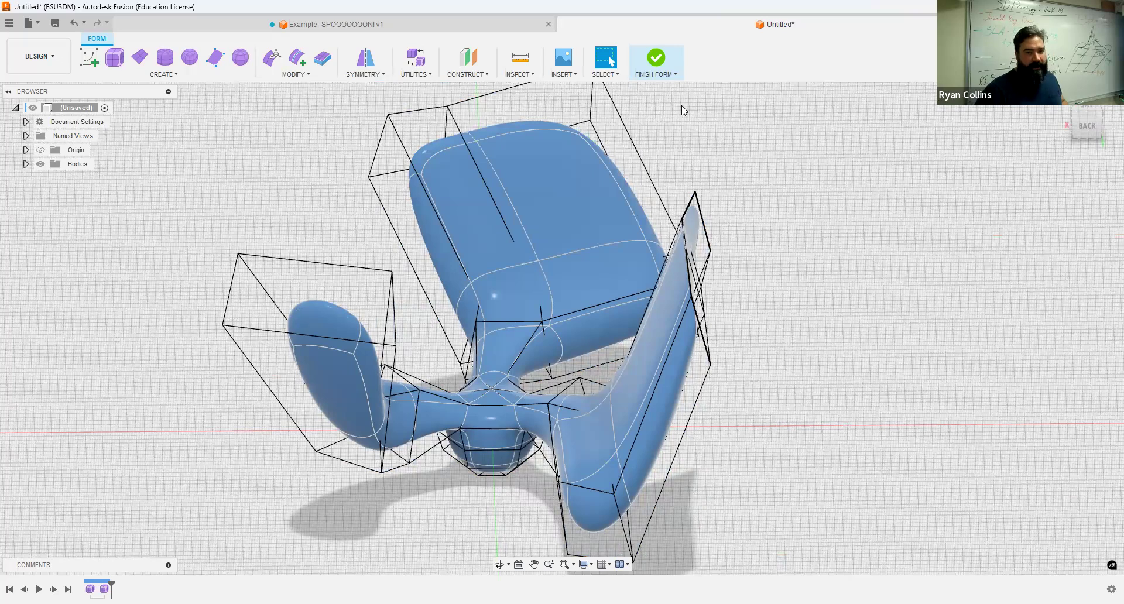
Finish the form and save the design as "Example - weird shape" in the 05 - Form Edit Utensils folder.
{"action": "left_click", "coordinate": [656, 59]}
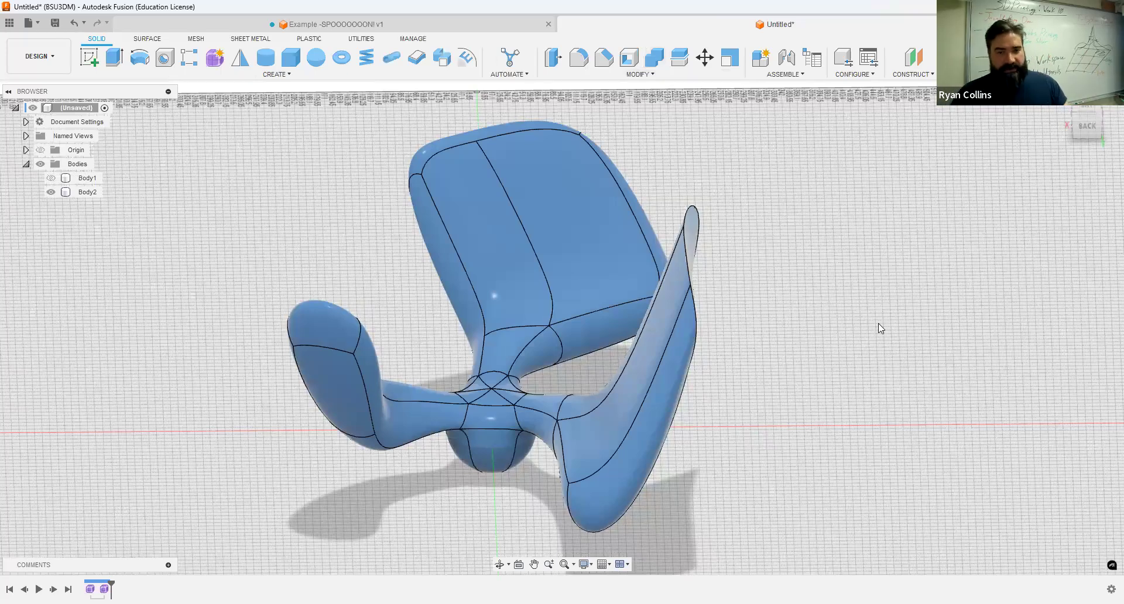
{"action": "key", "text": "ctrl+s"}
{"action": "type", "text": "Example - weird shape"}
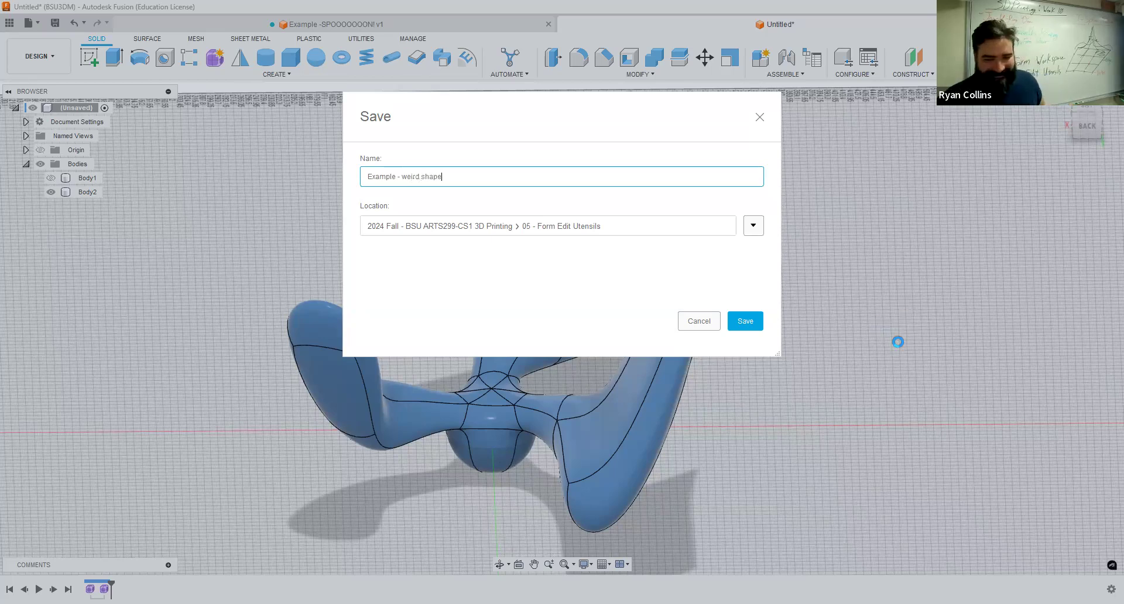
{"action": "key", "text": "Return"}
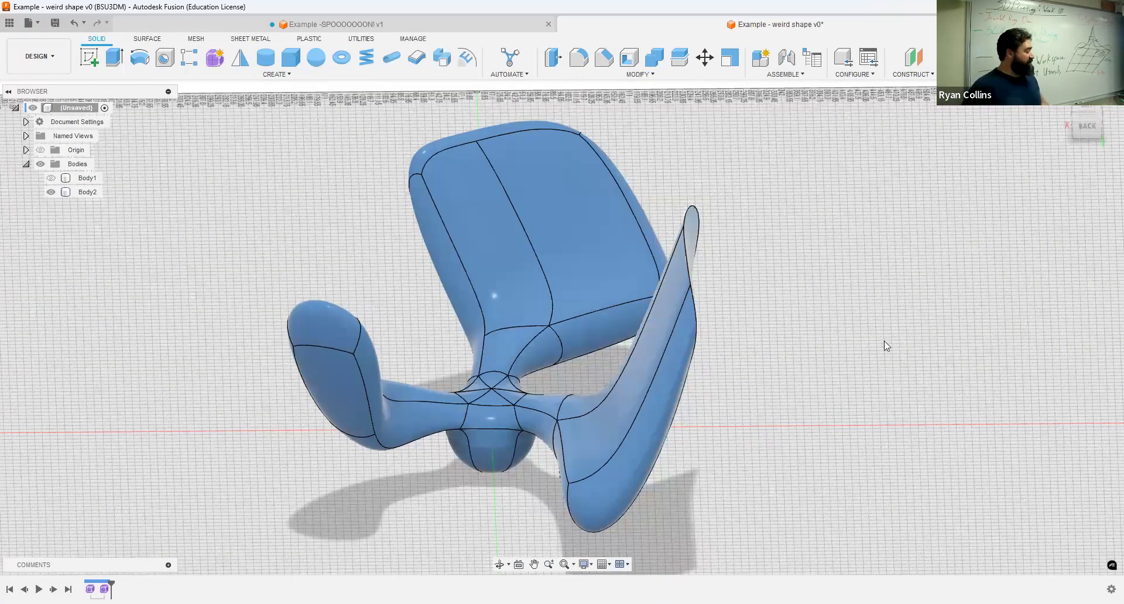